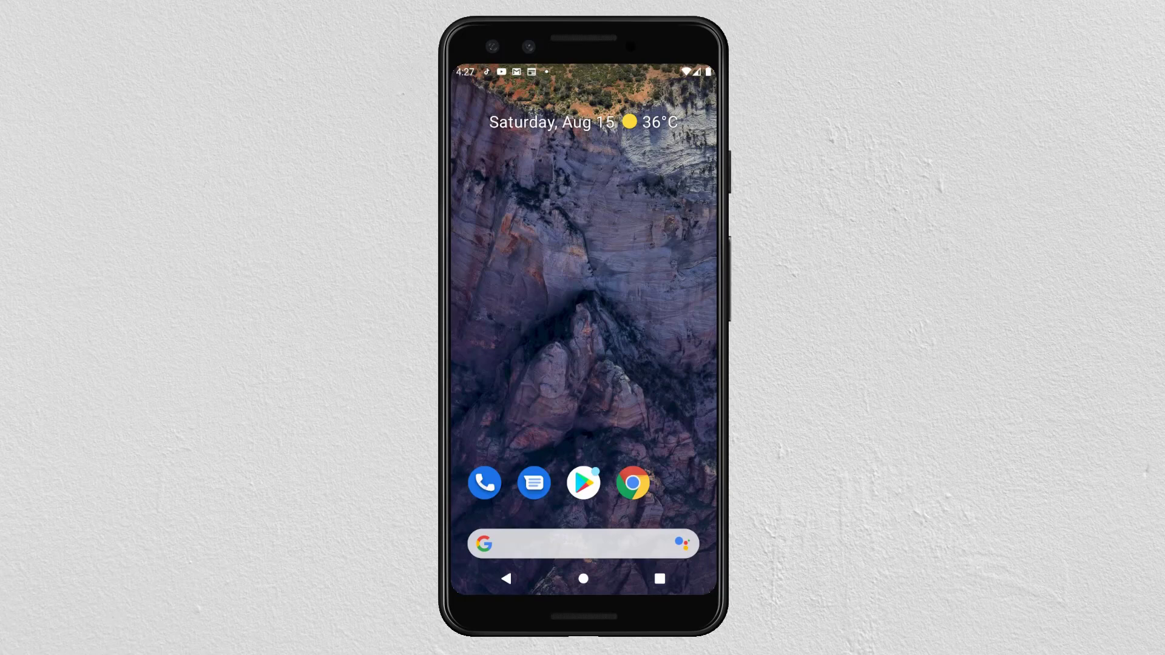
Step: Find Microsoft Excel in the Google Play Store using the recent search "excel" and open the app
click(586, 486)
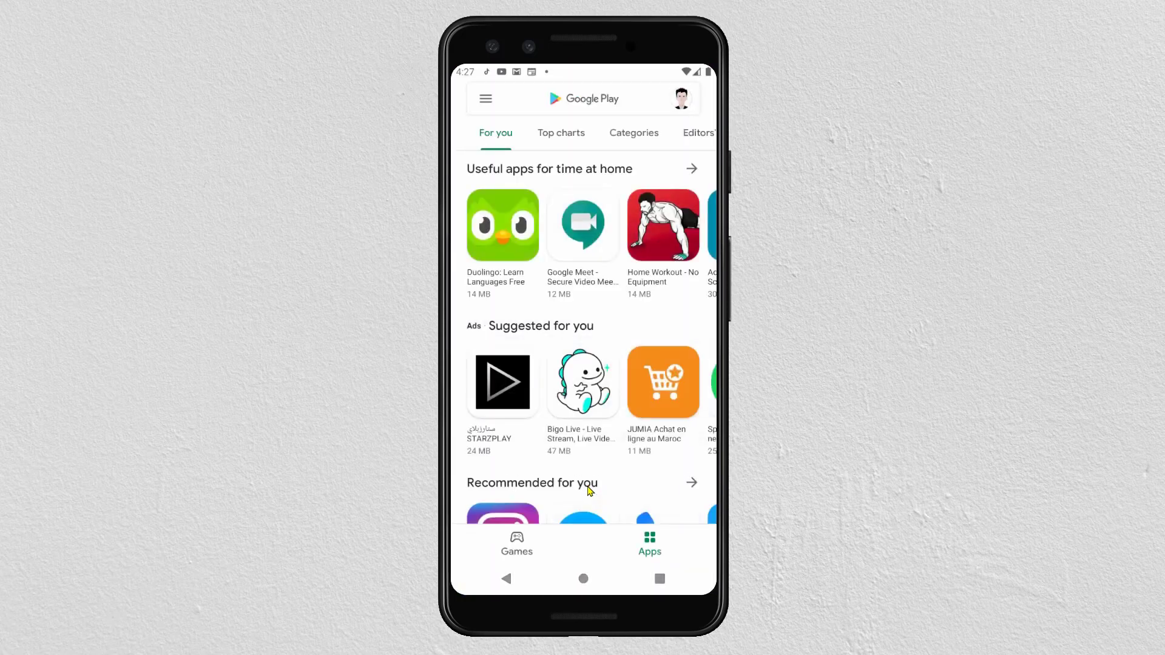
click(582, 99)
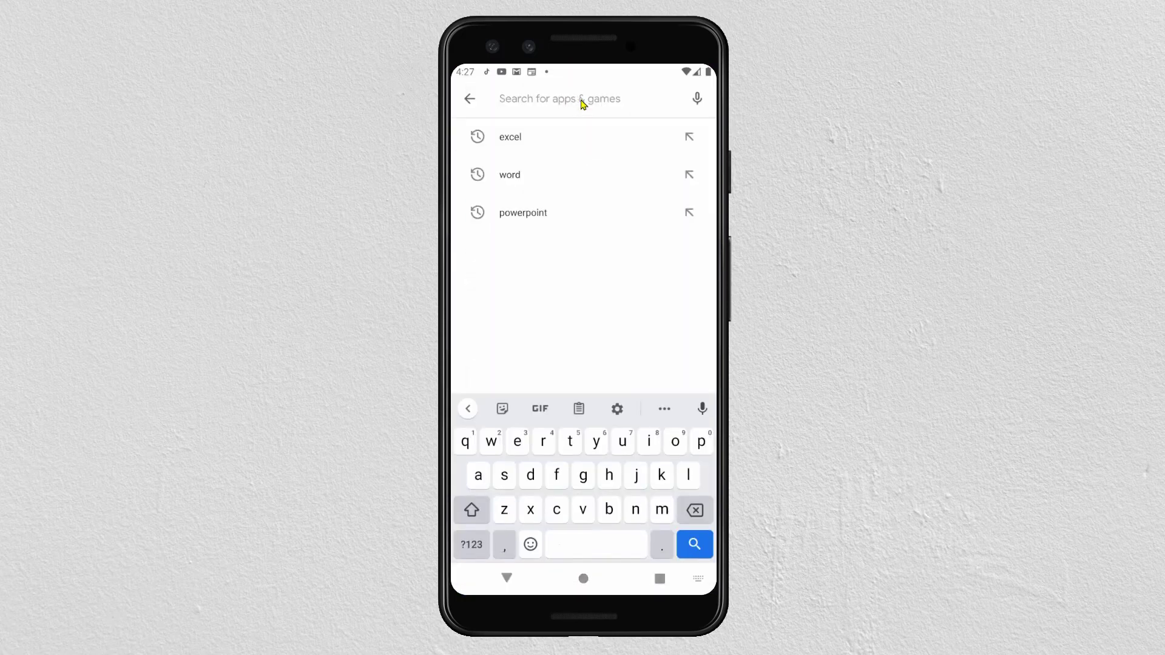
click(512, 138)
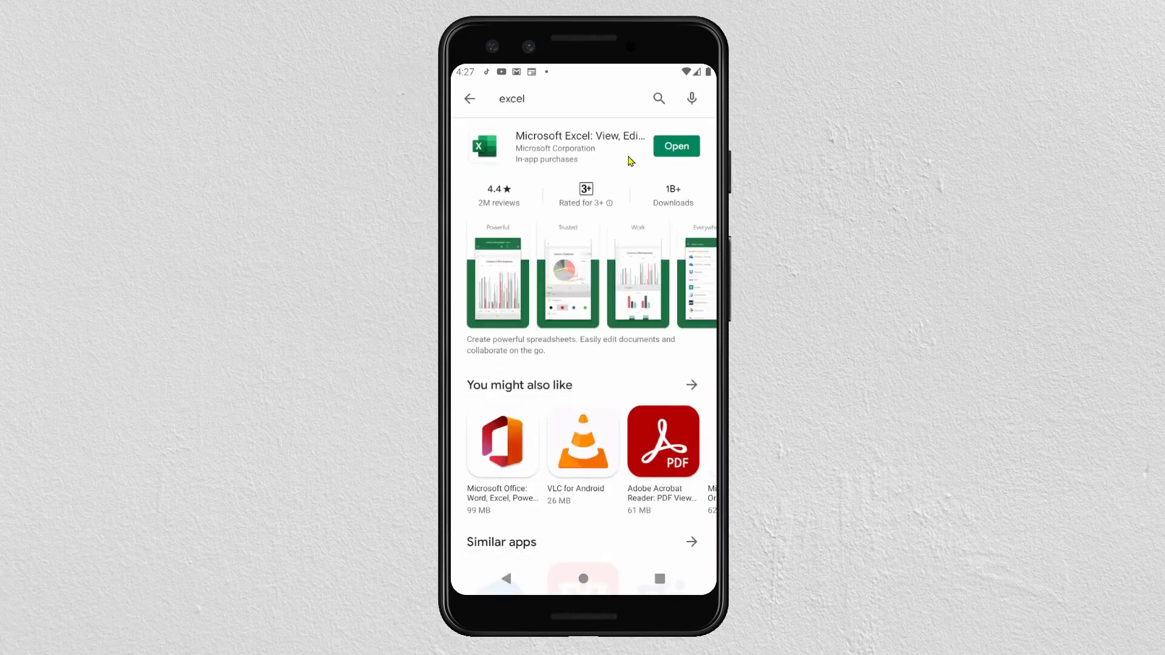
click(678, 148)
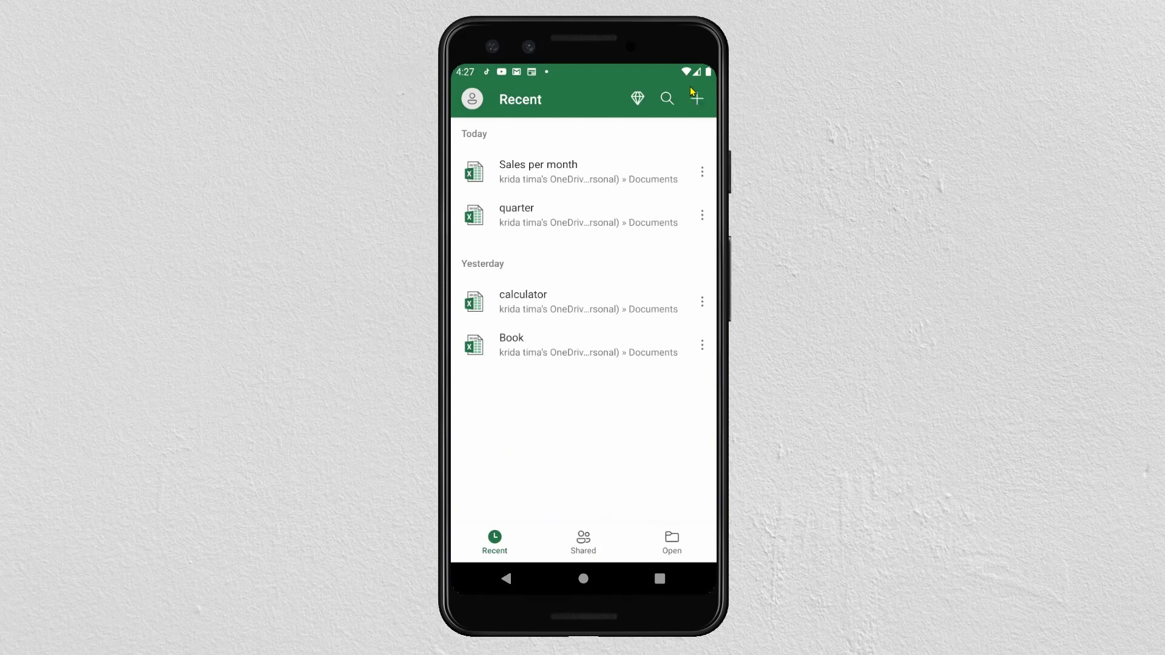
Step: Create a new blank workbook stored in OneDrive - Personal
click(699, 104)
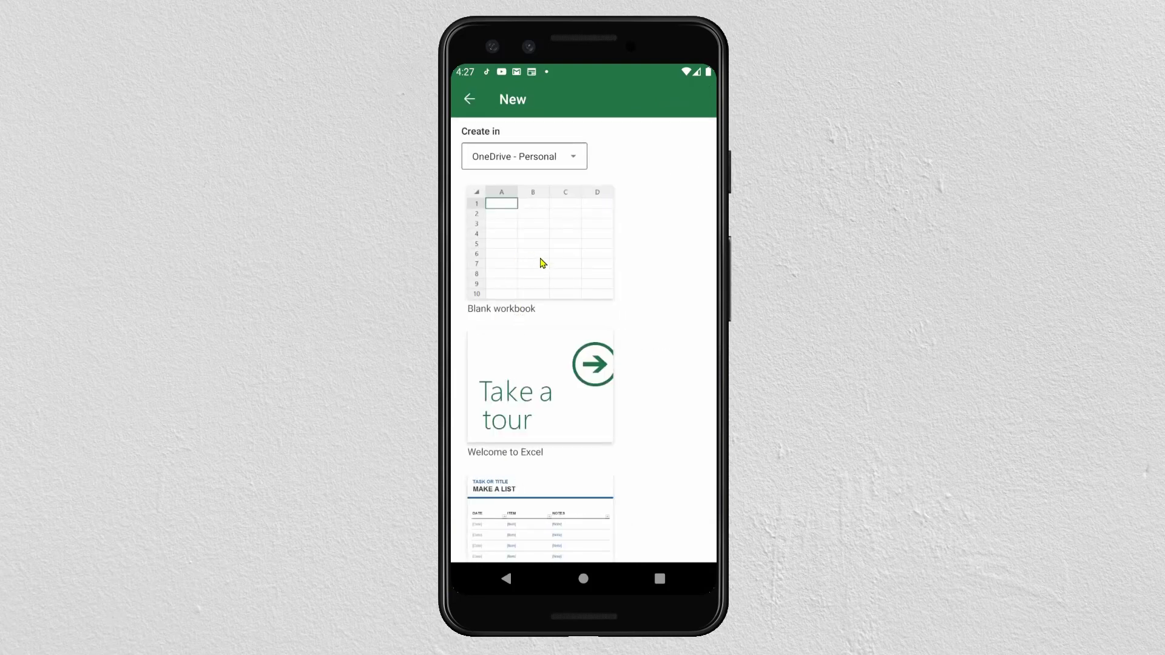
click(541, 259)
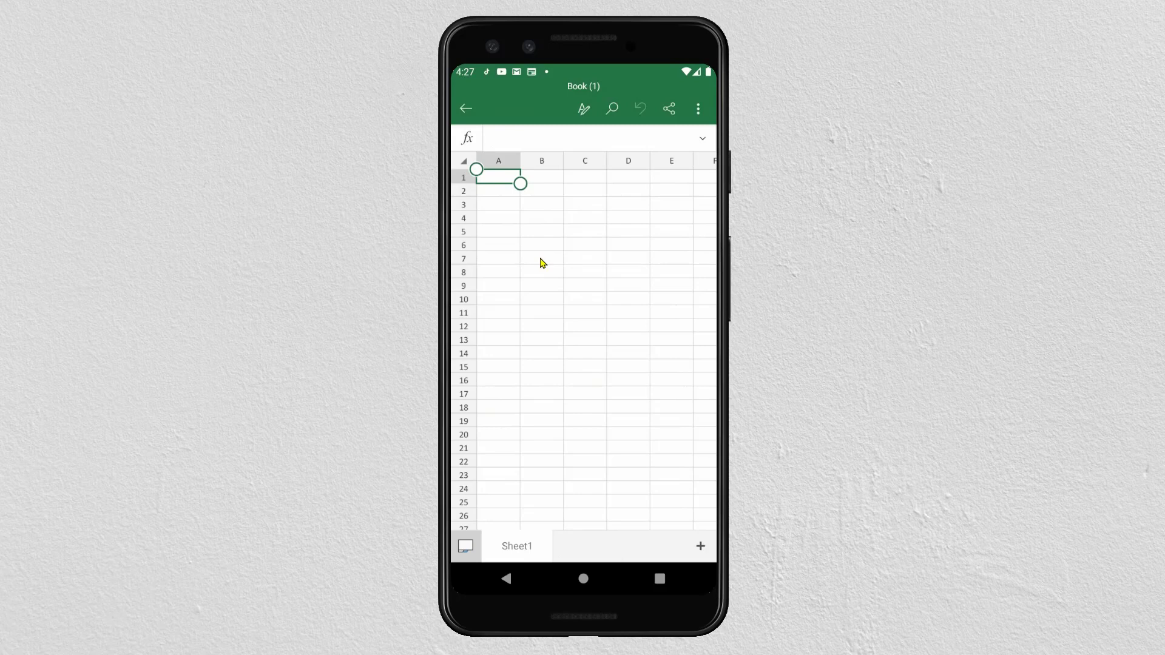
Step: Enter the headers Quarter in A1 and Sales in mil dollars in B1, and list Quarter1 to Quarter10 in A2:A11
double_click(495, 180)
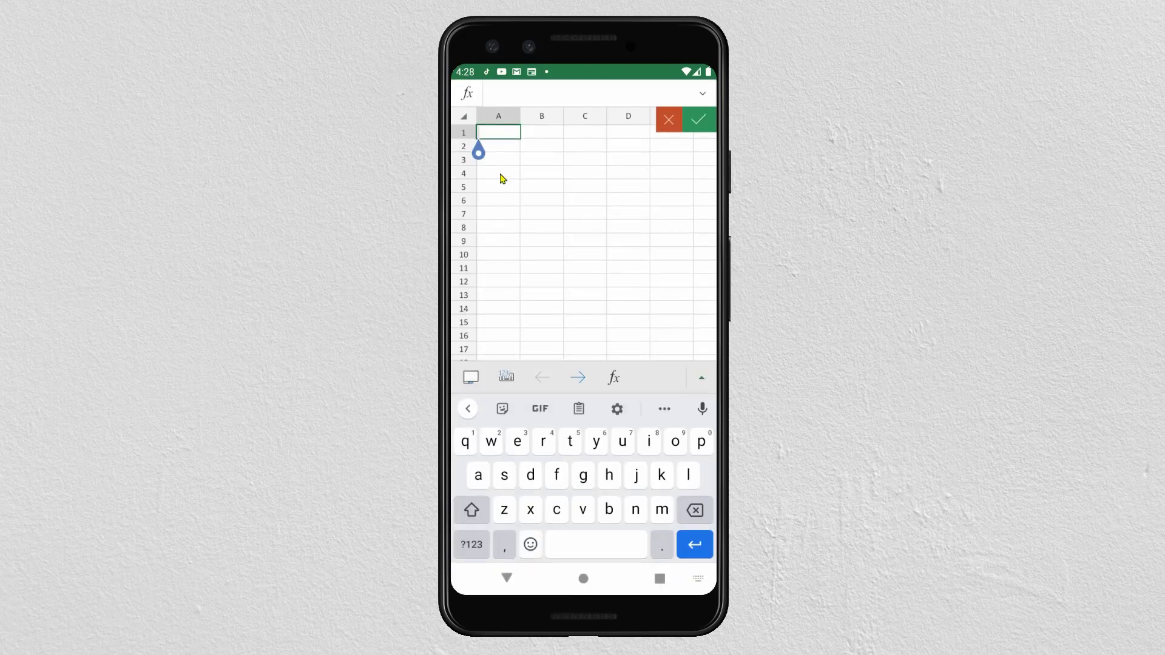
click(474, 511)
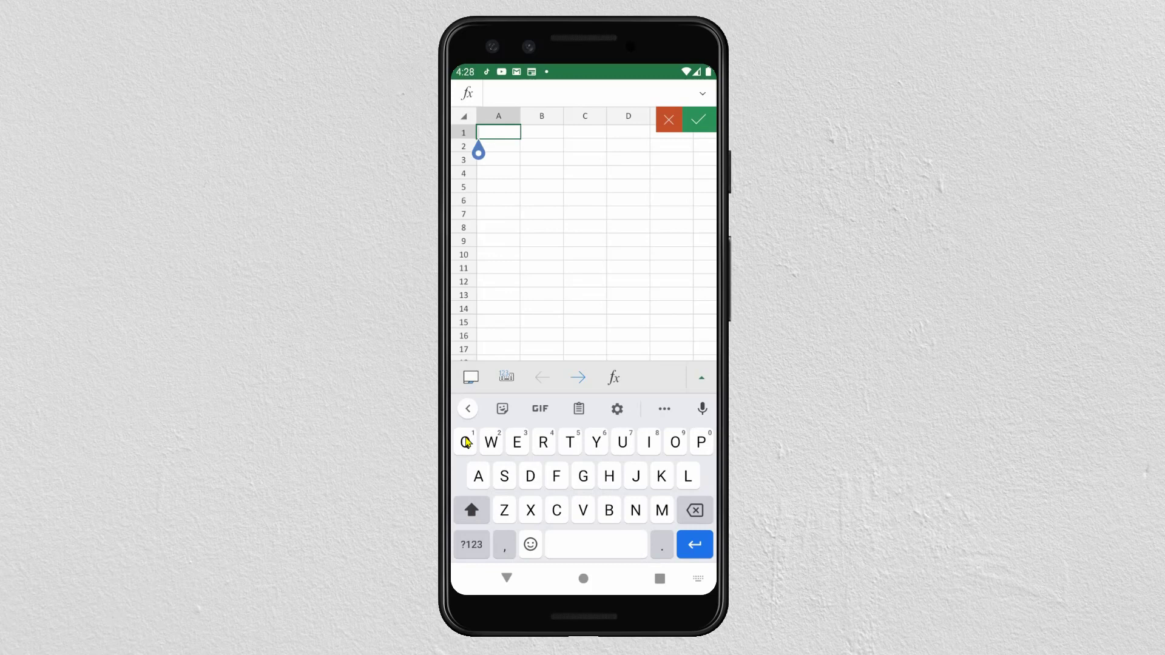
text(Q)
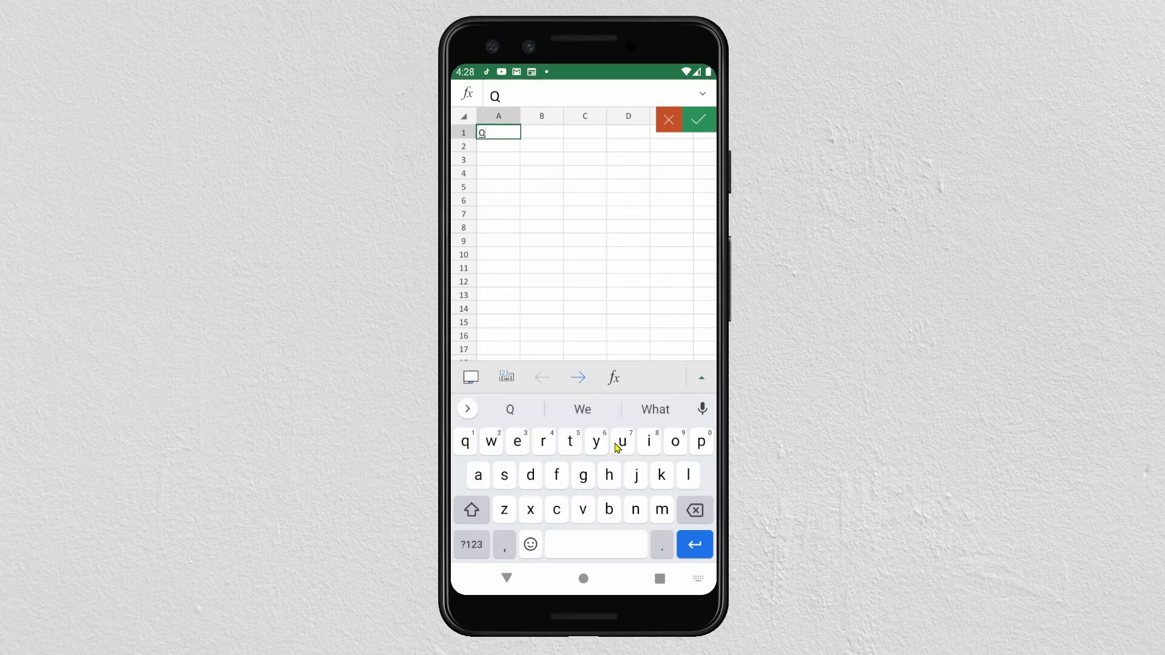
text(ua)
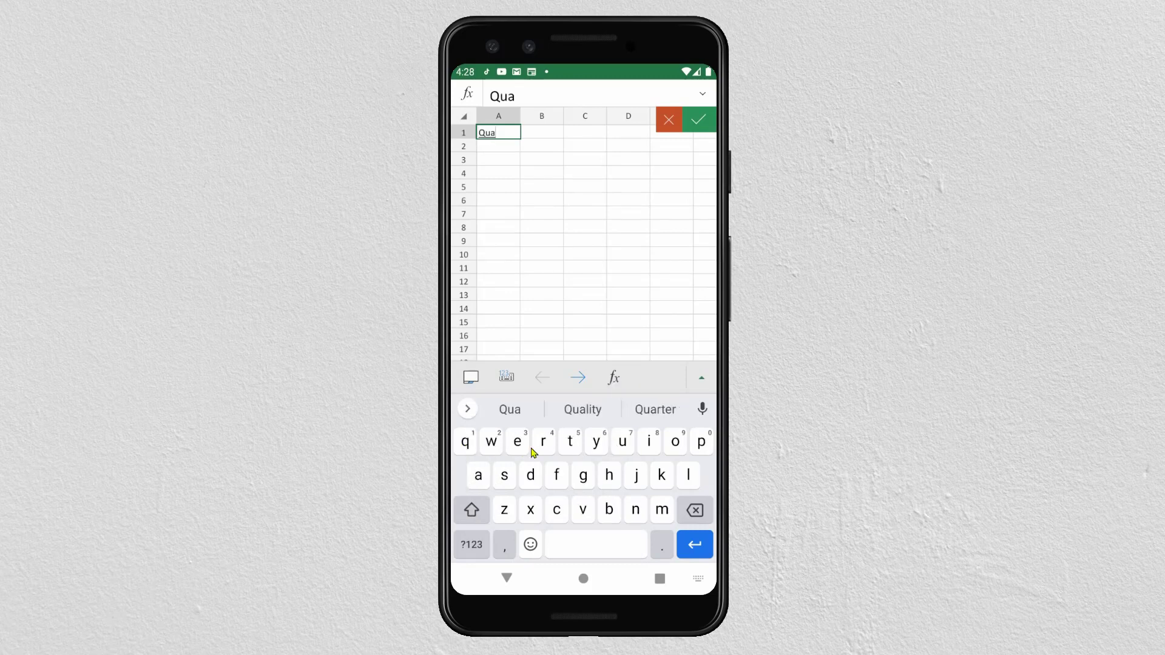
text(rter)
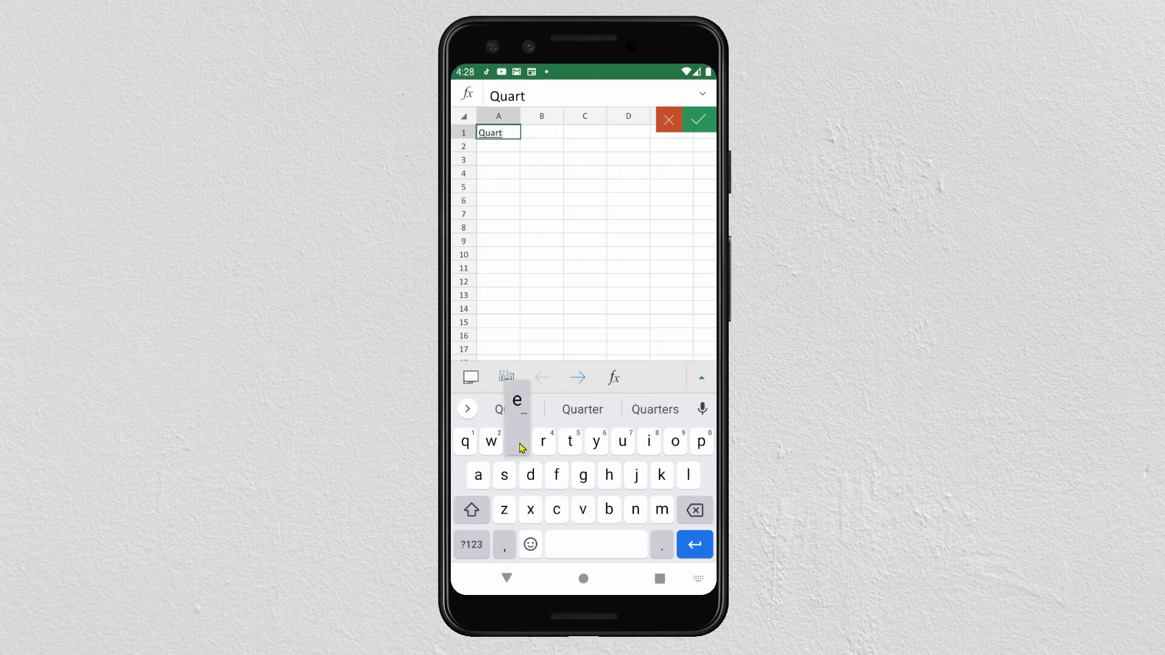
click(513, 410)
click(541, 133)
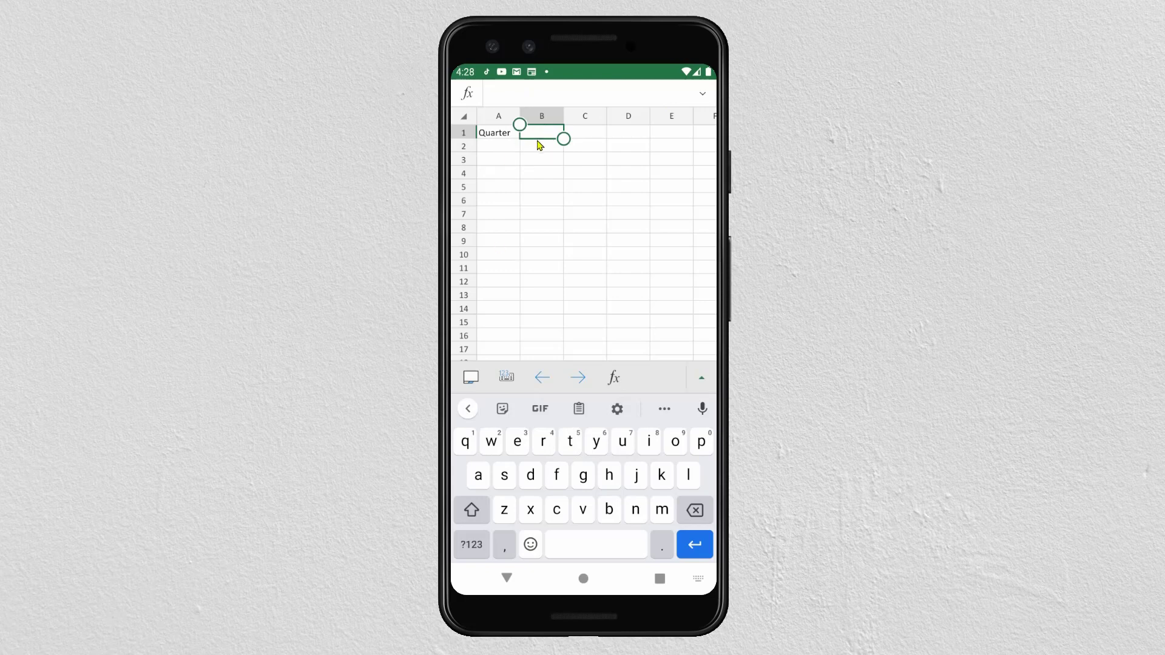
text(Sales in mil dollars)
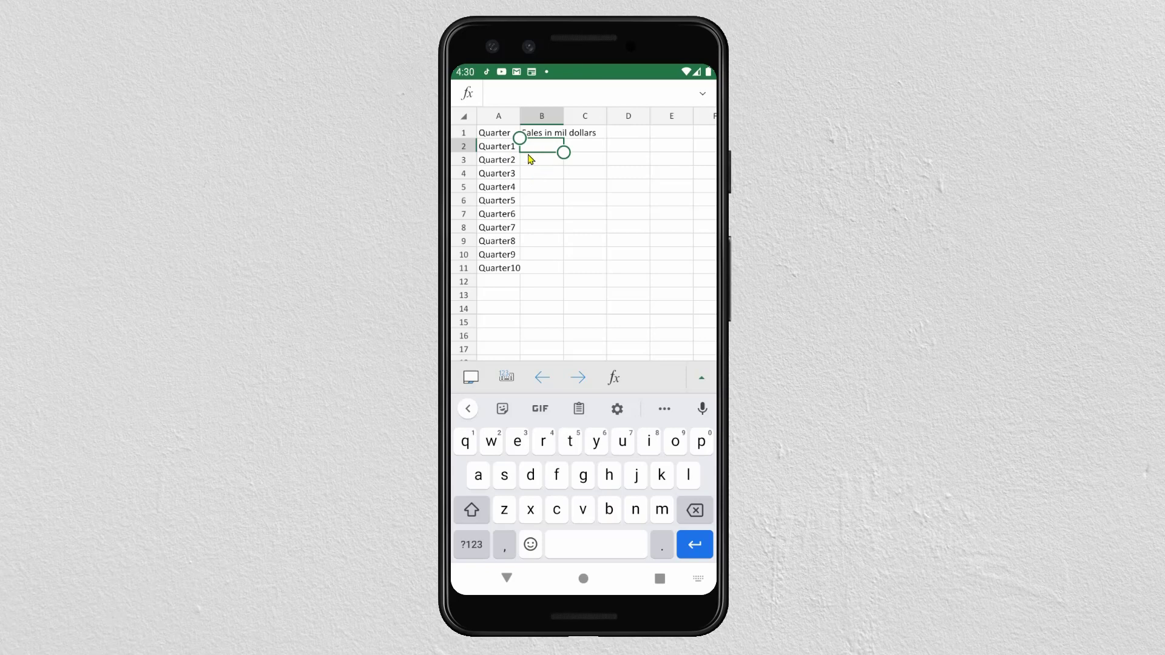
Step: Enter the sales values 123.36, 326, 365.32, 3625, 396, 358, 365.23, 354.36, 526 and 478 in B2:B11
click(506, 378)
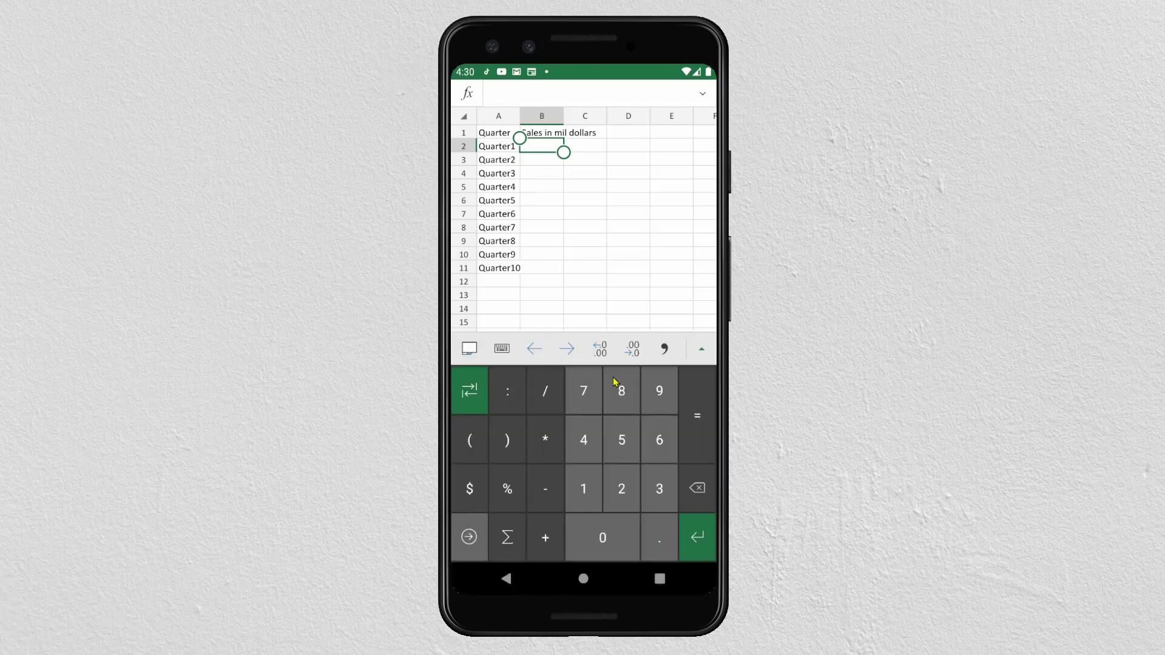
text(123.)
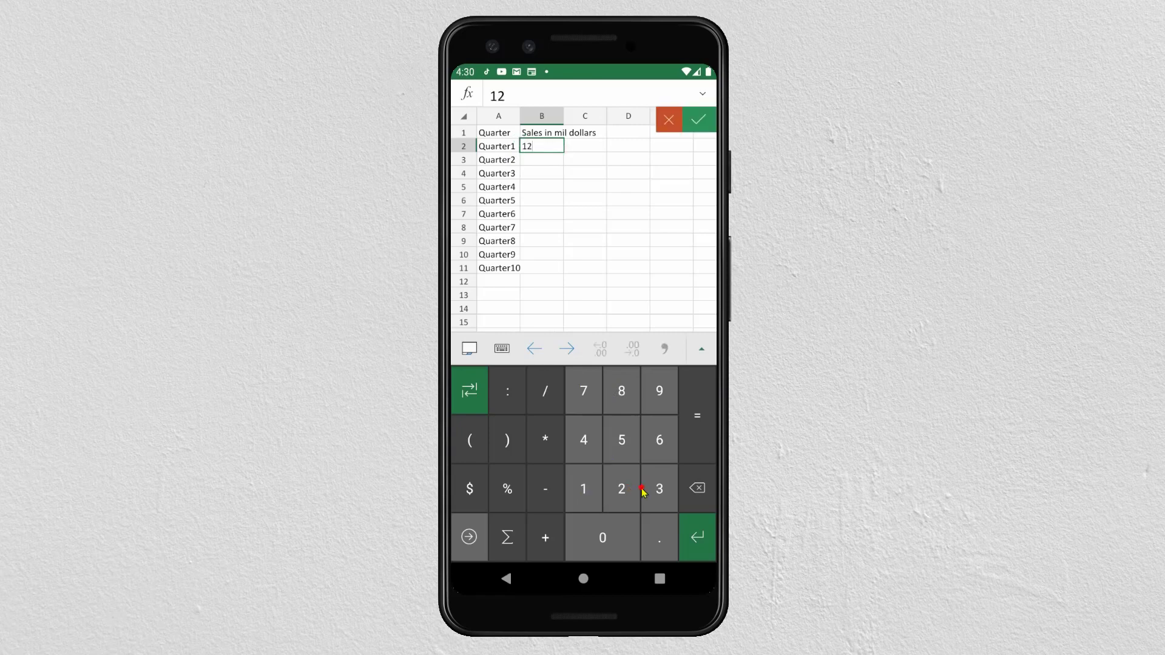
text(36)
click(699, 542)
text(326)
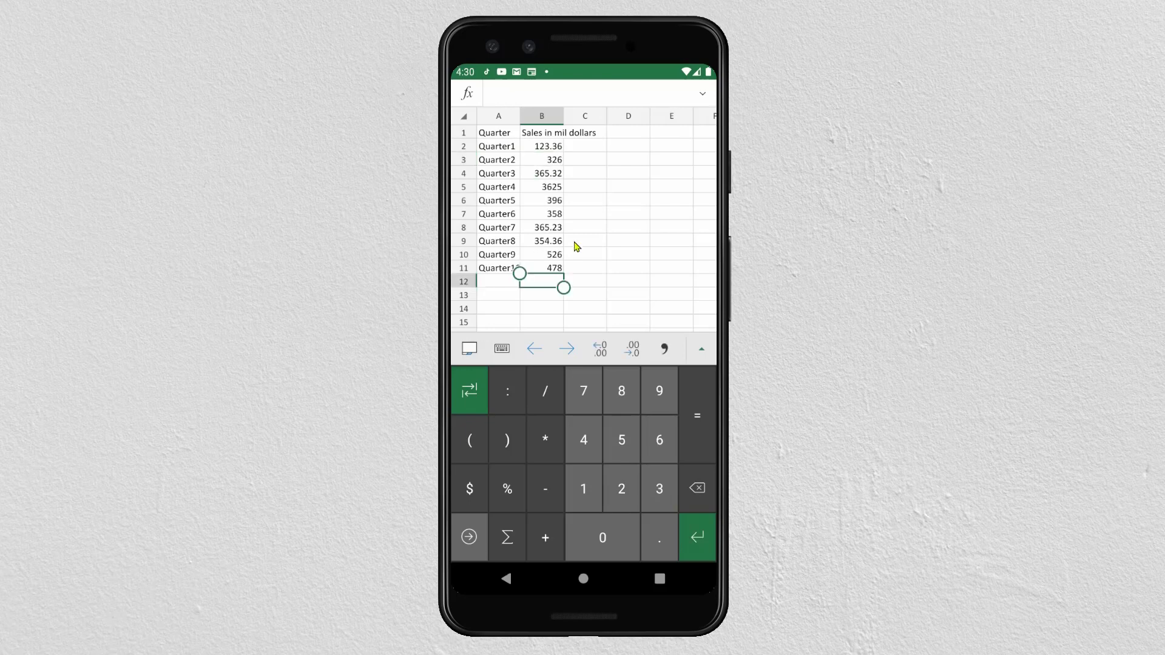
Step: Widen column B so that it fits the header Sales in mil dollars
click(558, 119)
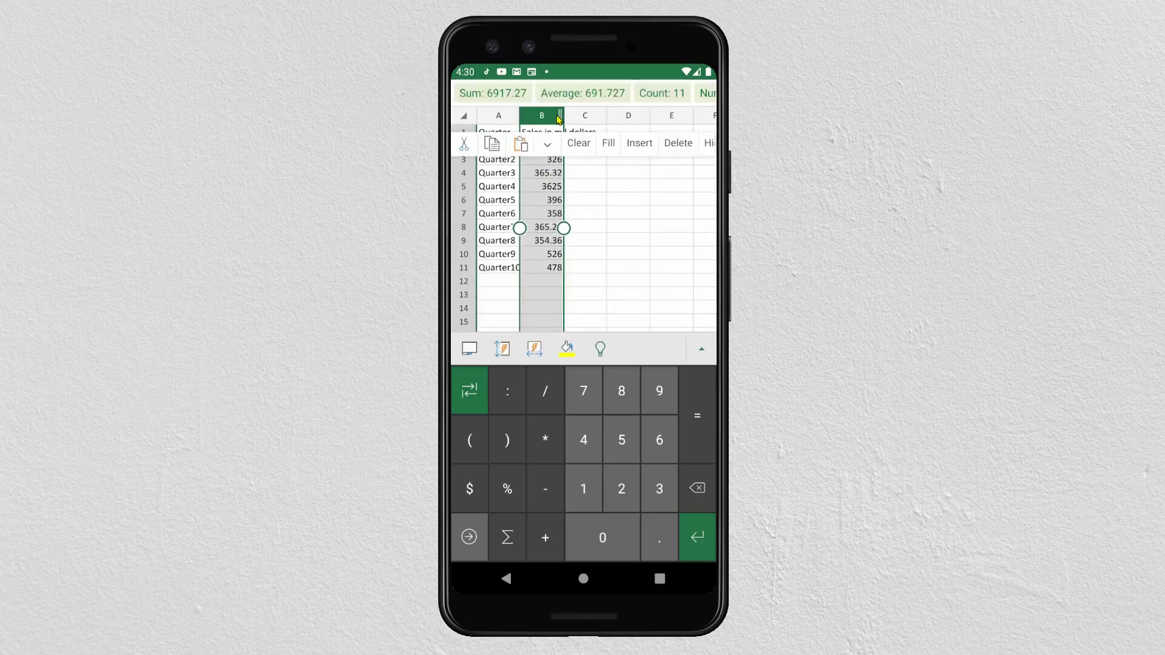
drag(563, 120, 599, 119)
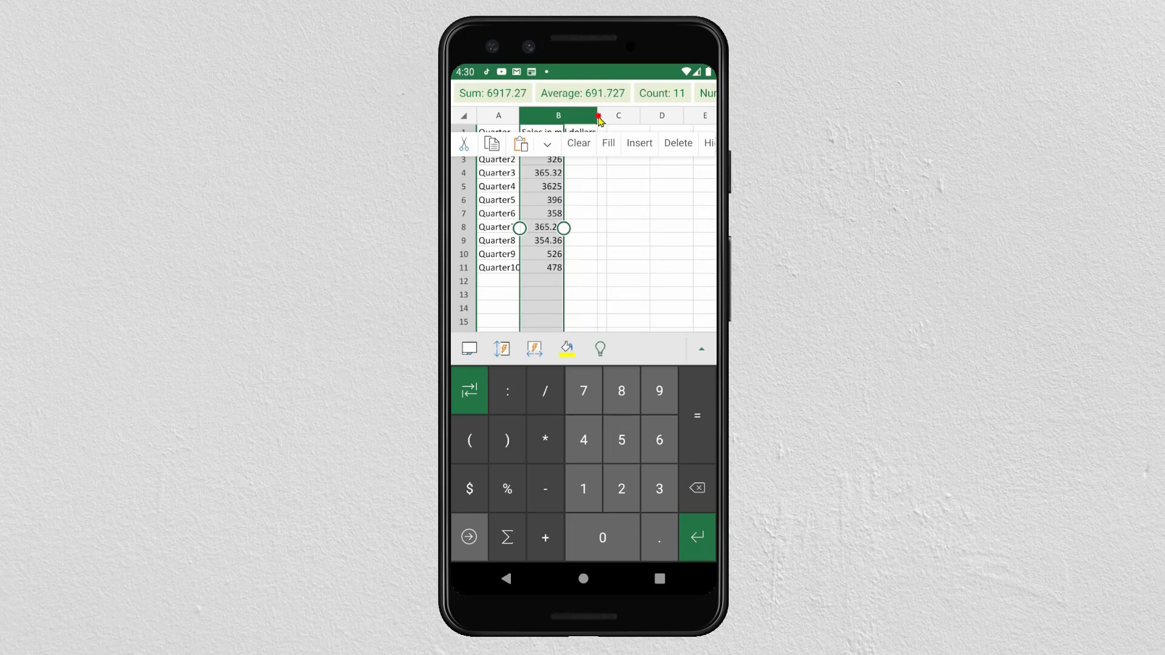
click(559, 200)
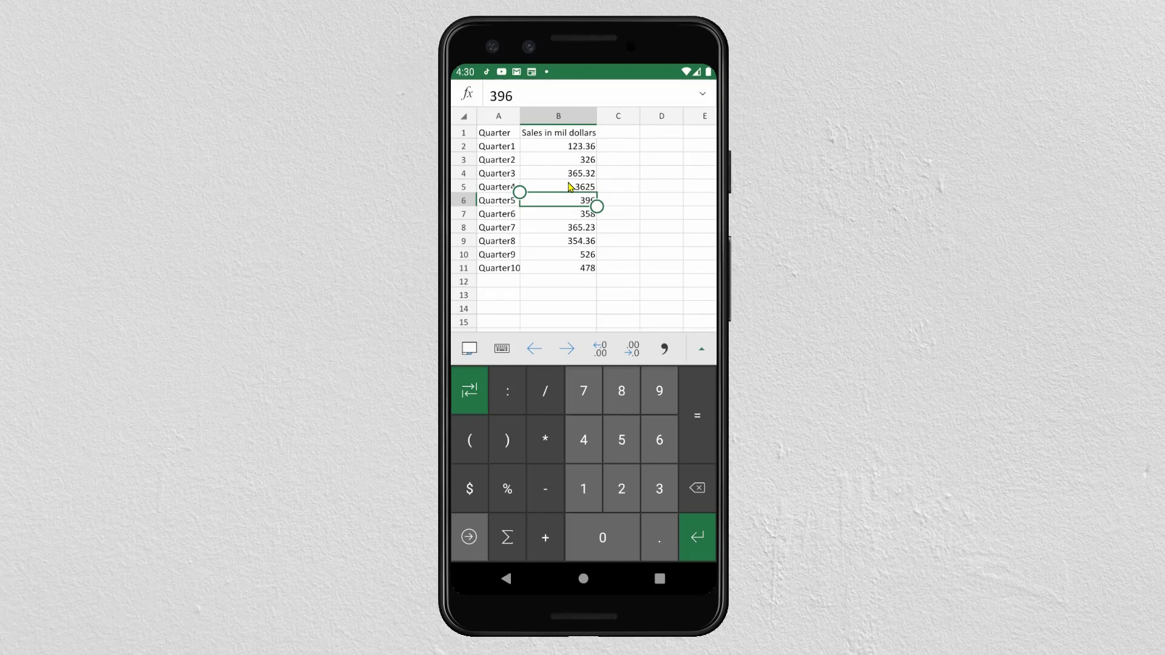
Step: Apply the Currency number format to the sales values in B2:B11
click(579, 149)
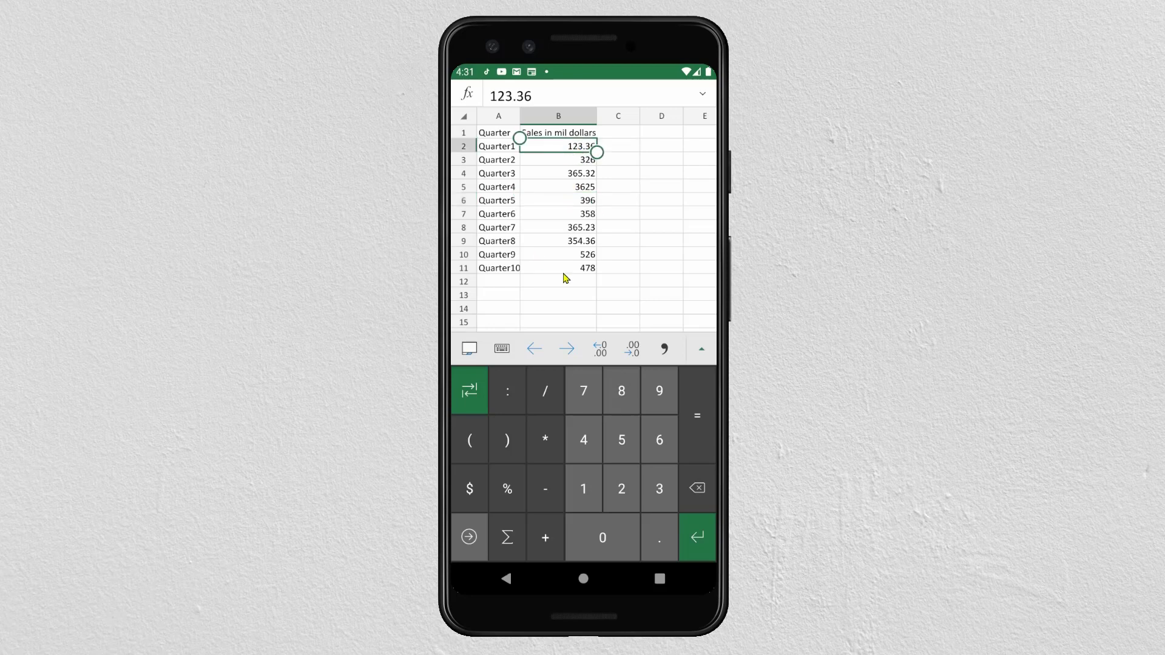
drag(597, 153, 597, 273)
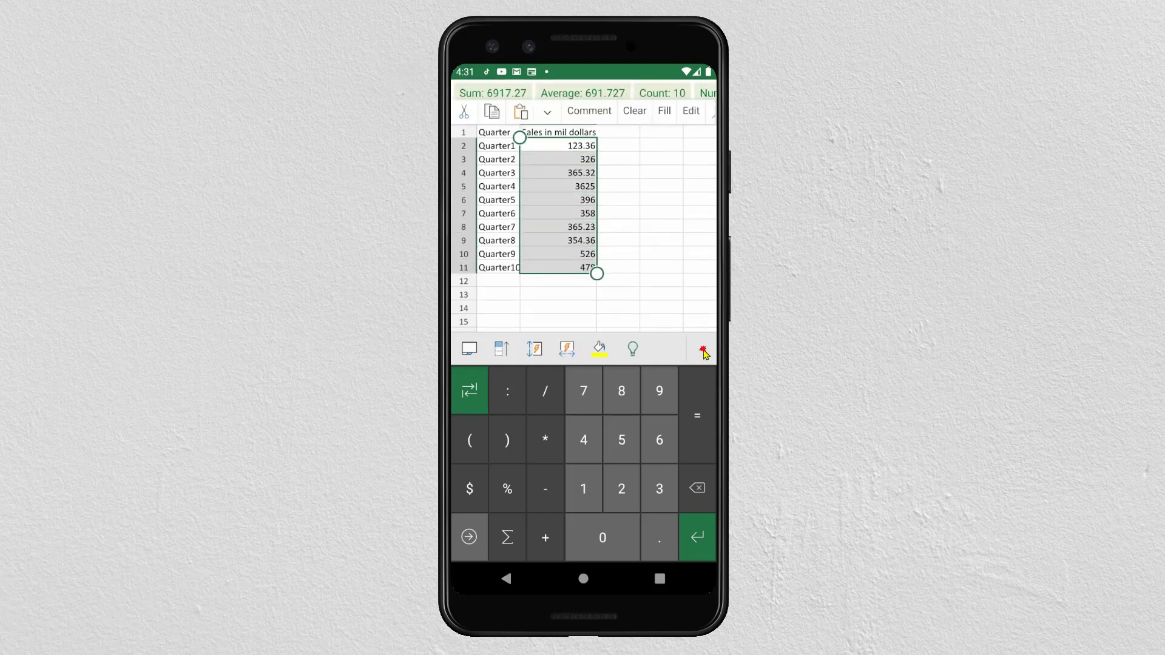
click(703, 351)
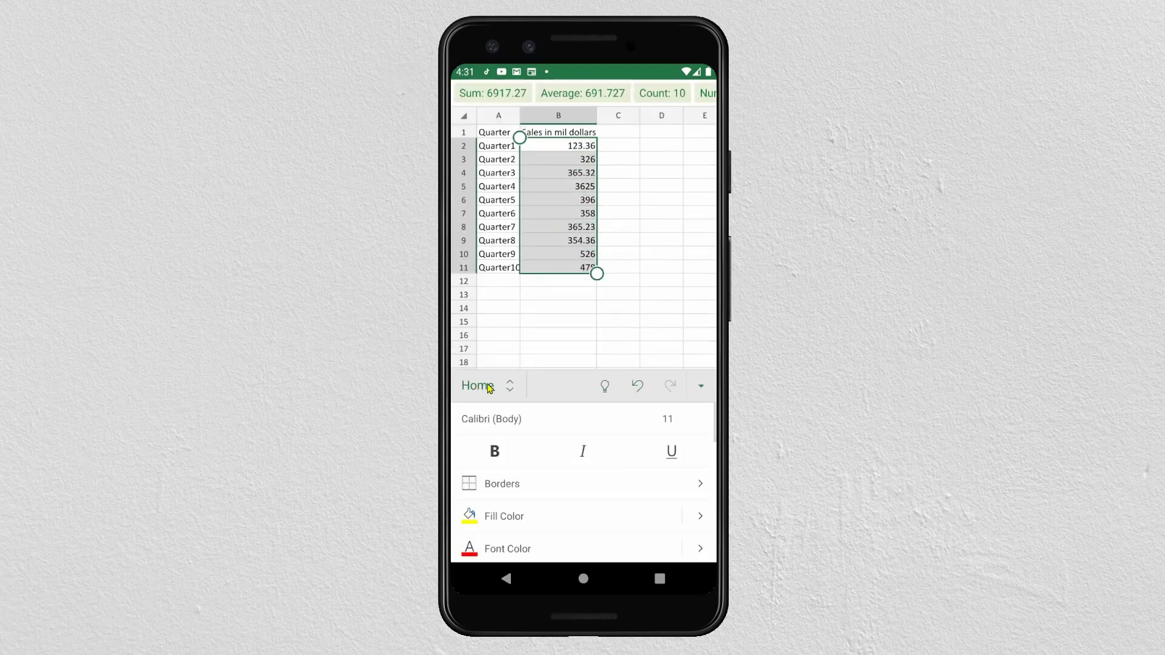
drag(581, 500, 587, 414)
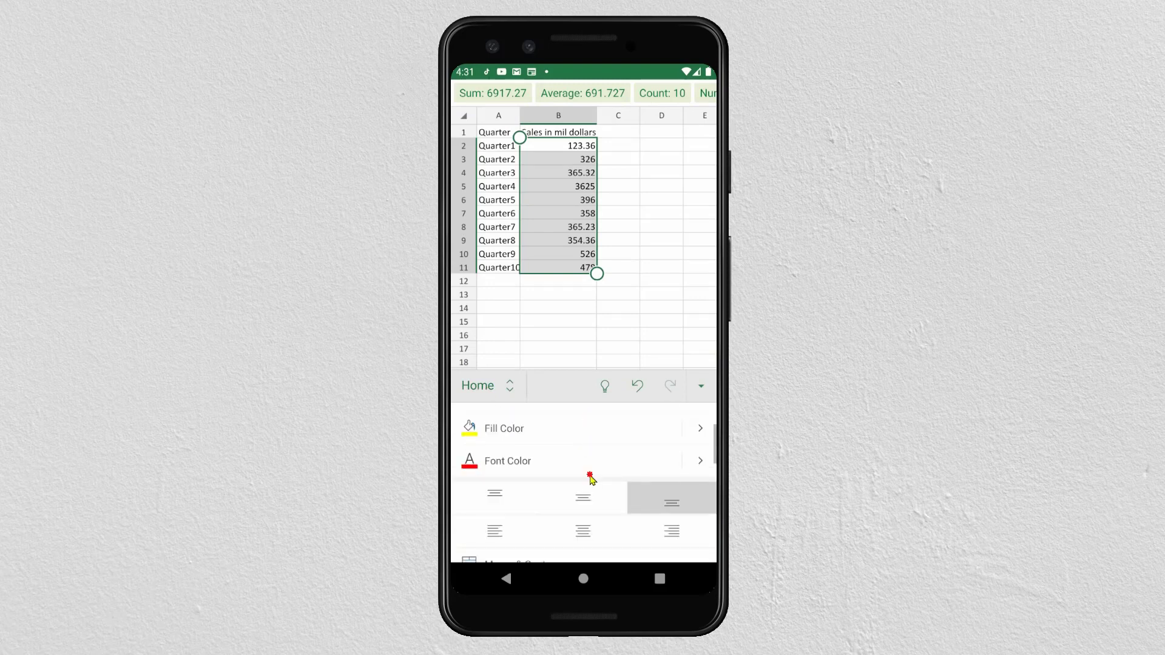
drag(591, 478, 598, 435)
drag(601, 478, 606, 408)
drag(619, 479, 616, 408)
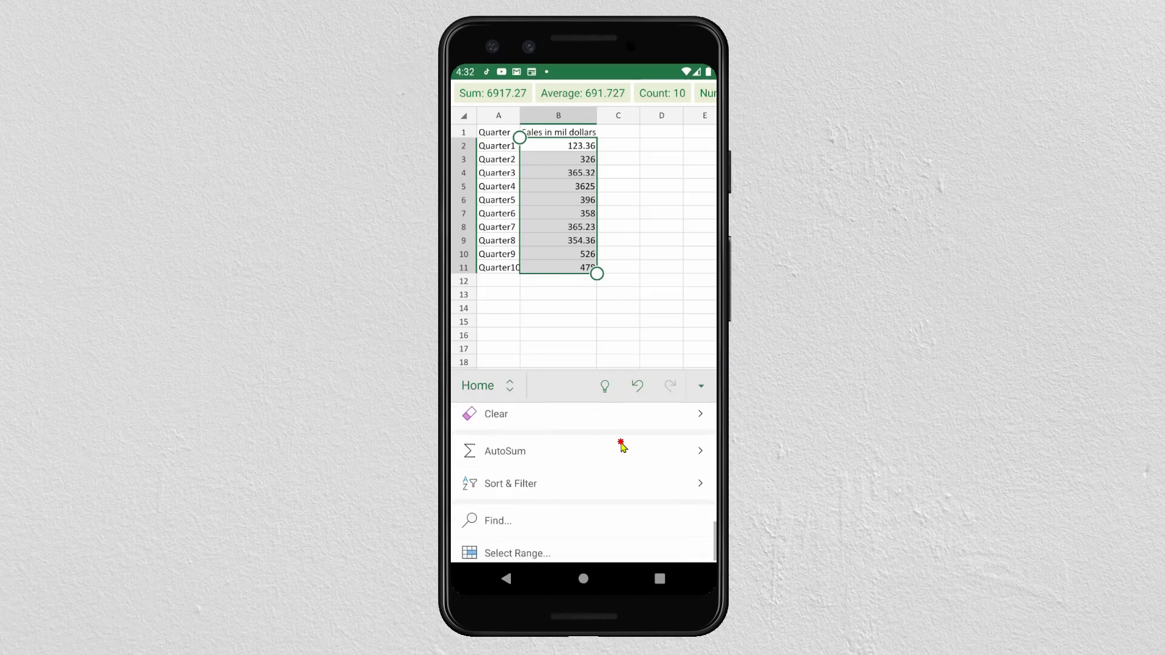
drag(622, 454, 625, 531)
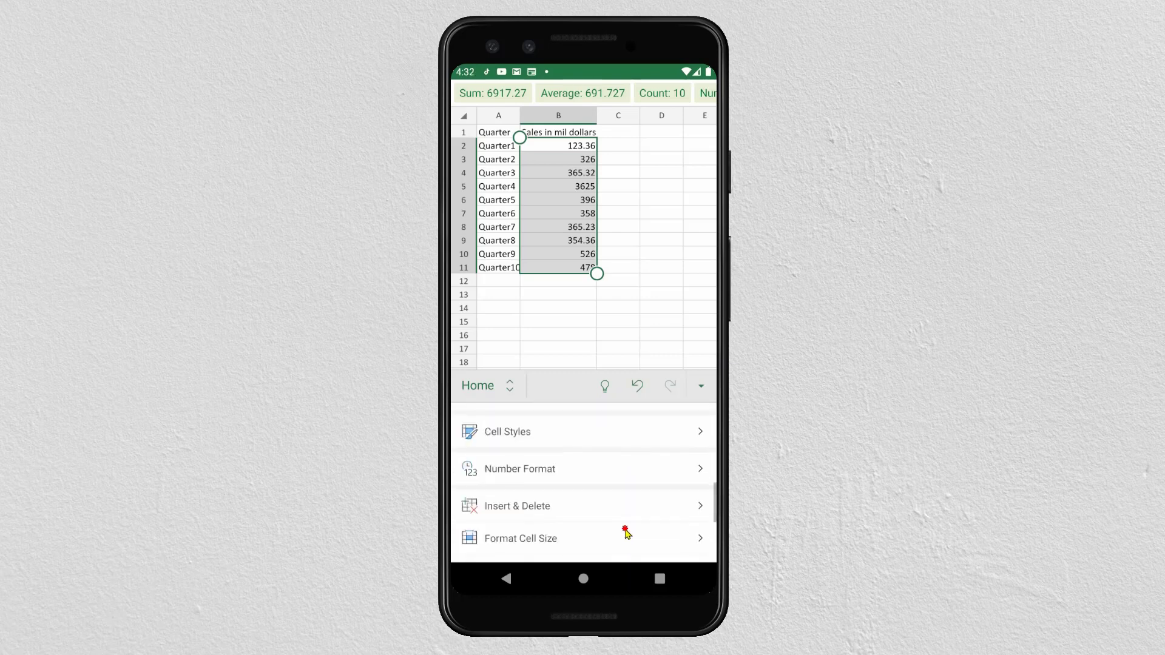
click(535, 484)
drag(578, 512, 577, 457)
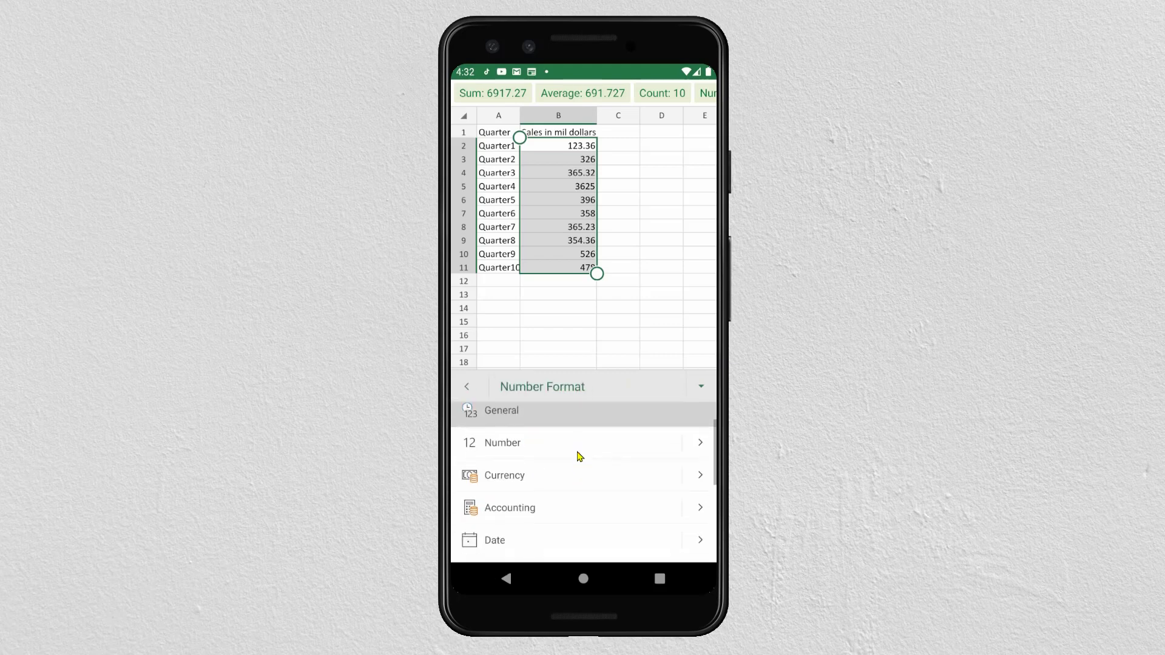
click(511, 477)
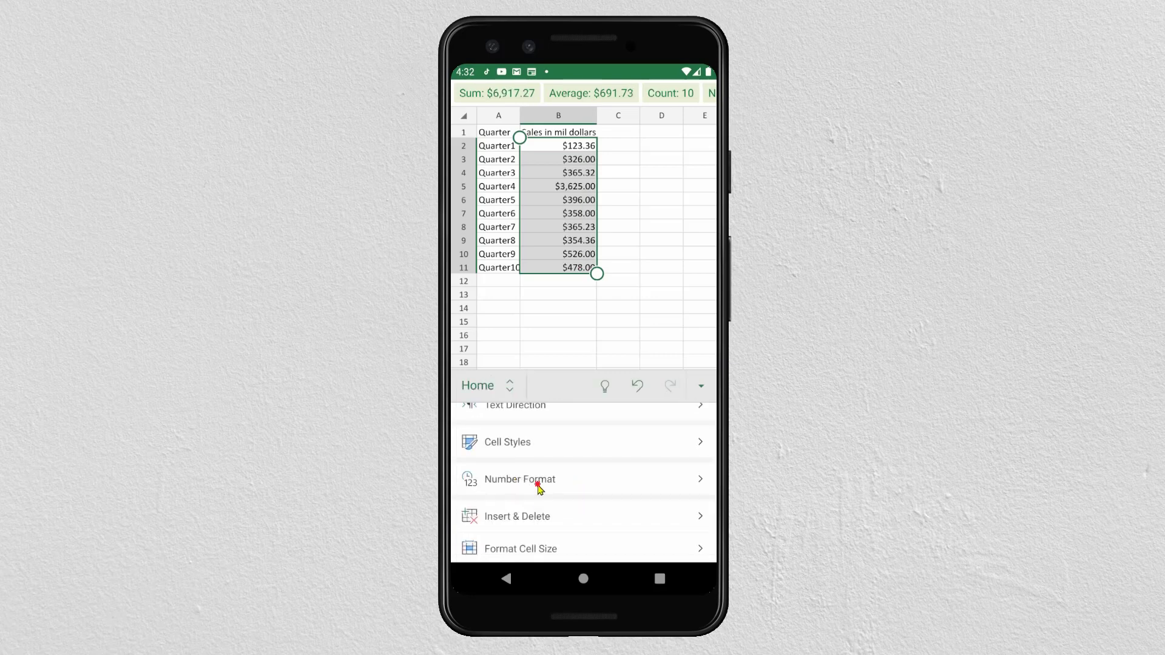
Step: Review the Currency format's options for negative numbers and currency symbols for the sales values
click(537, 483)
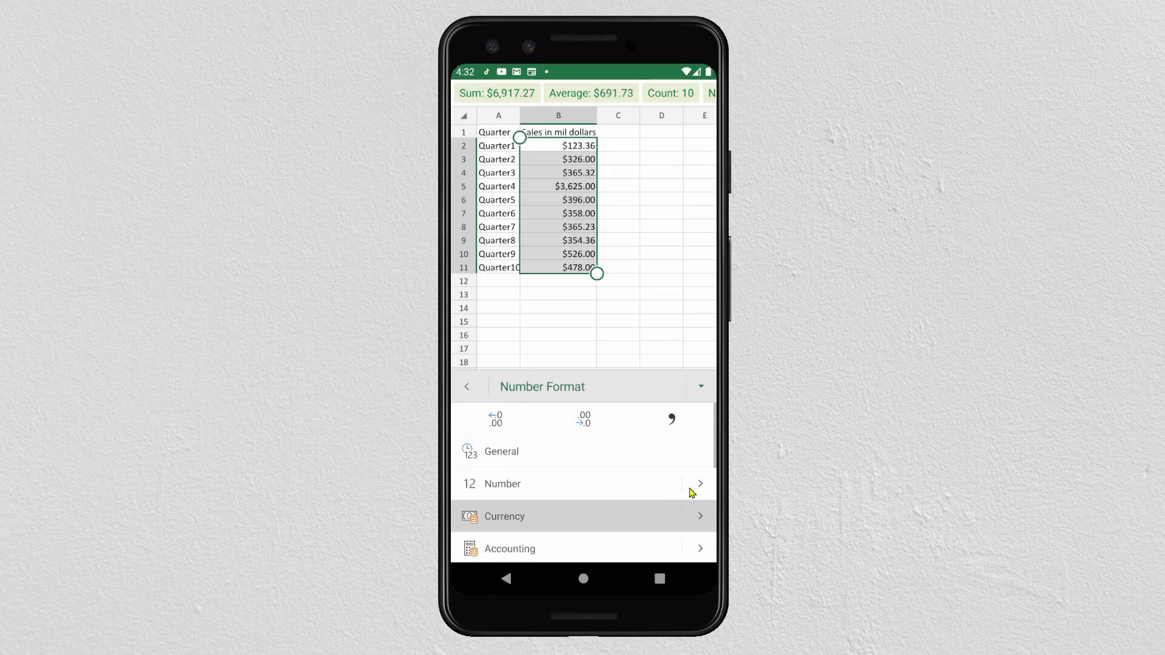
click(699, 517)
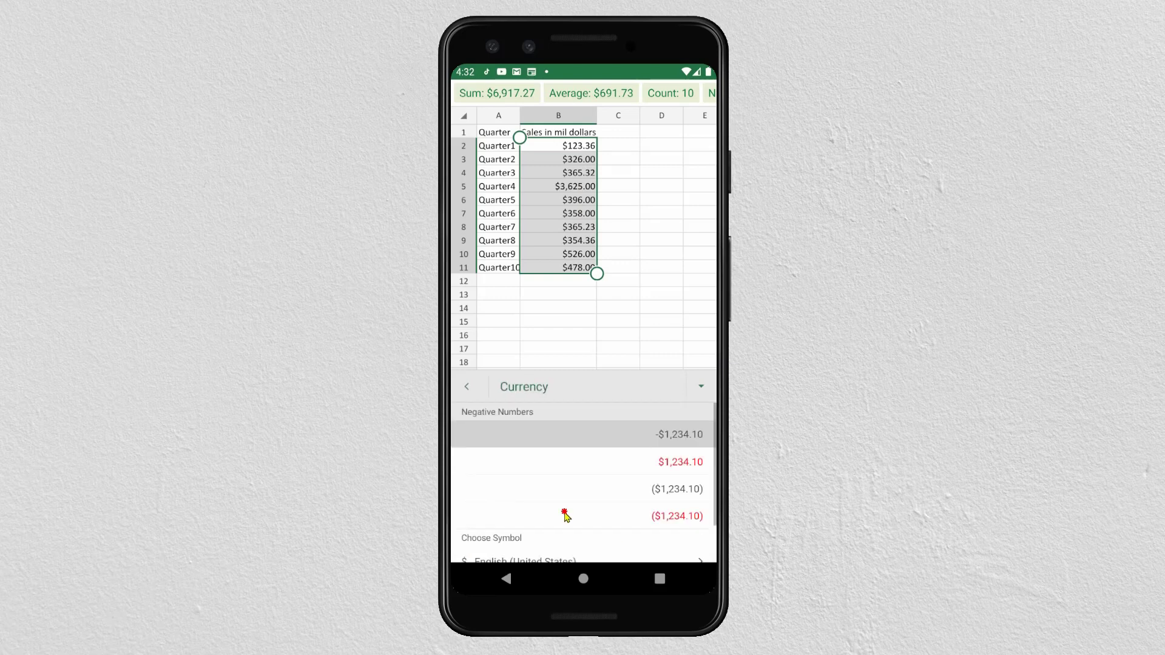
drag(565, 516, 567, 476)
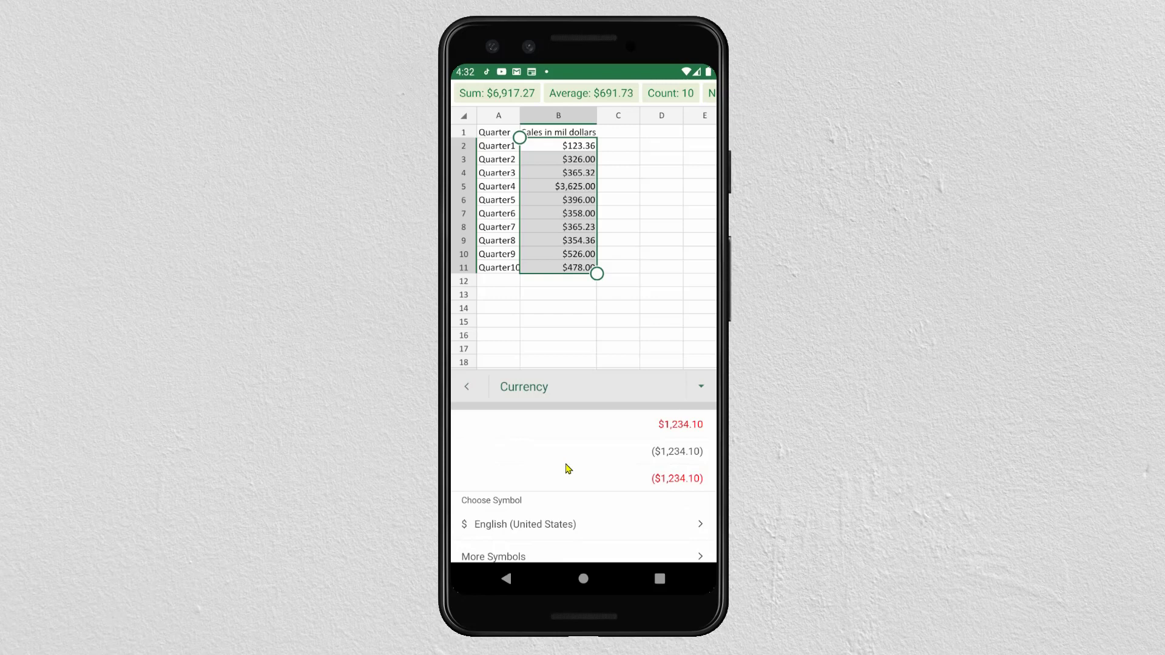
drag(568, 469, 566, 437)
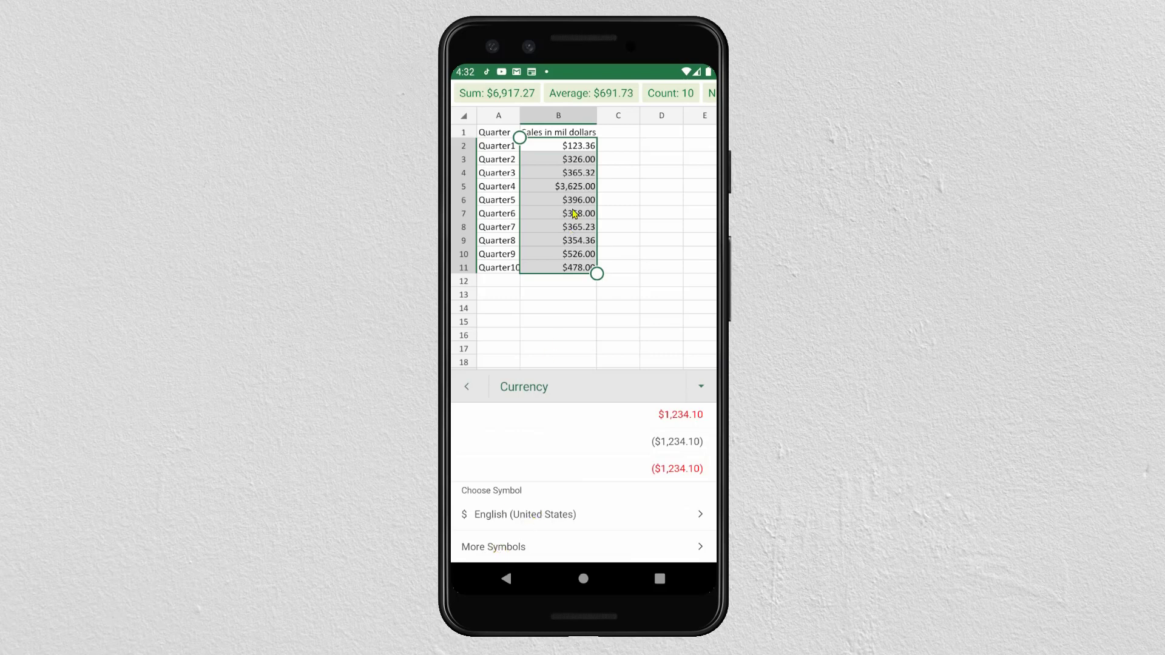
click(467, 387)
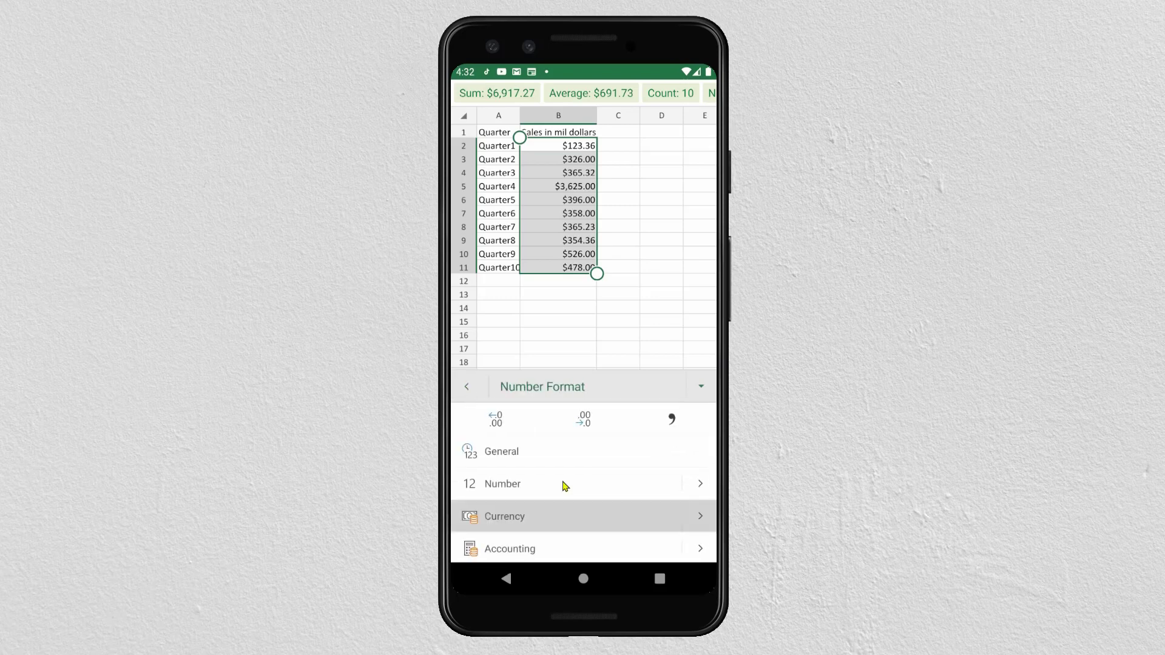
Step: Look through the available Date formats and the other number format categories, such as Time, Percentage and Fraction
drag(568, 488, 569, 398)
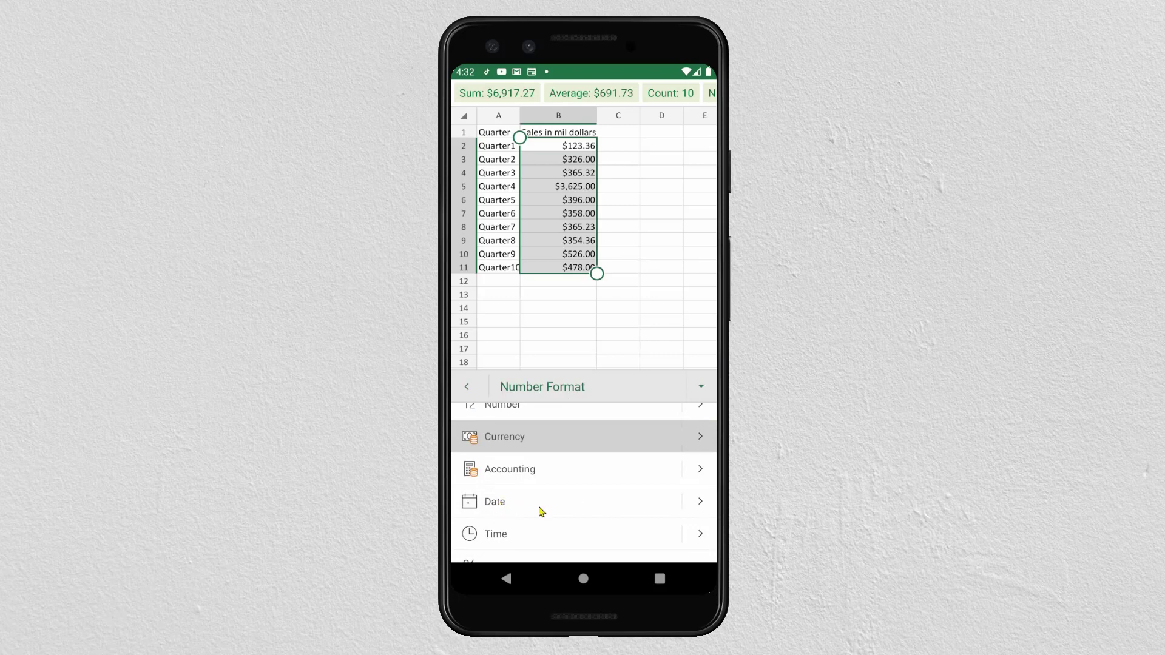
click(704, 503)
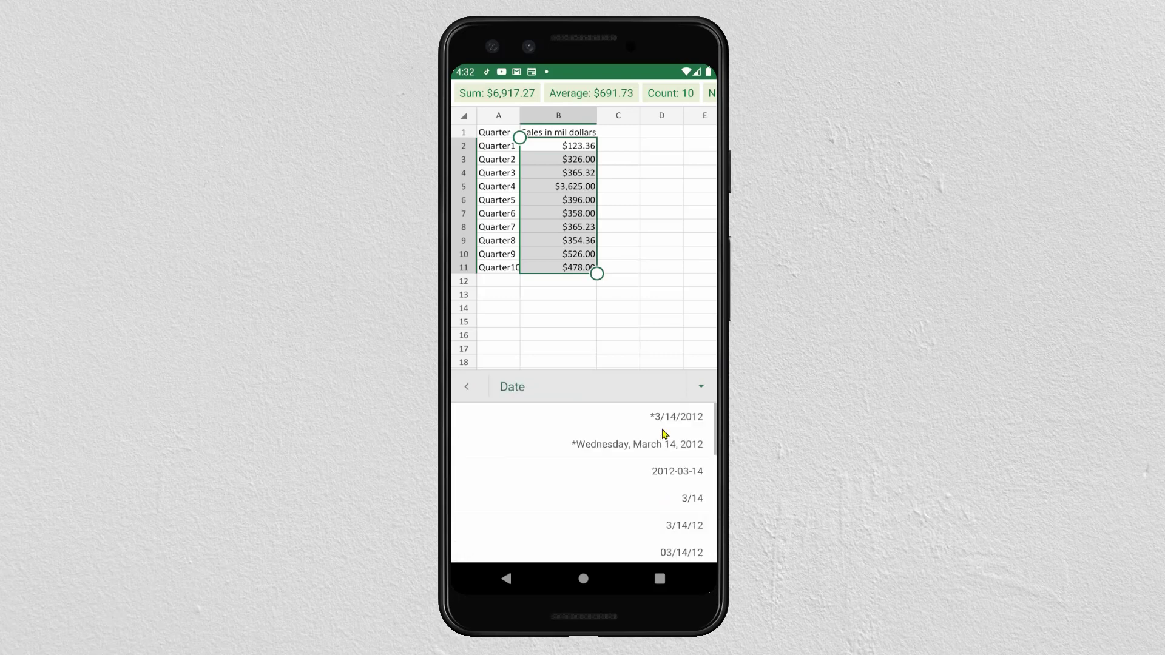
drag(629, 520, 609, 468)
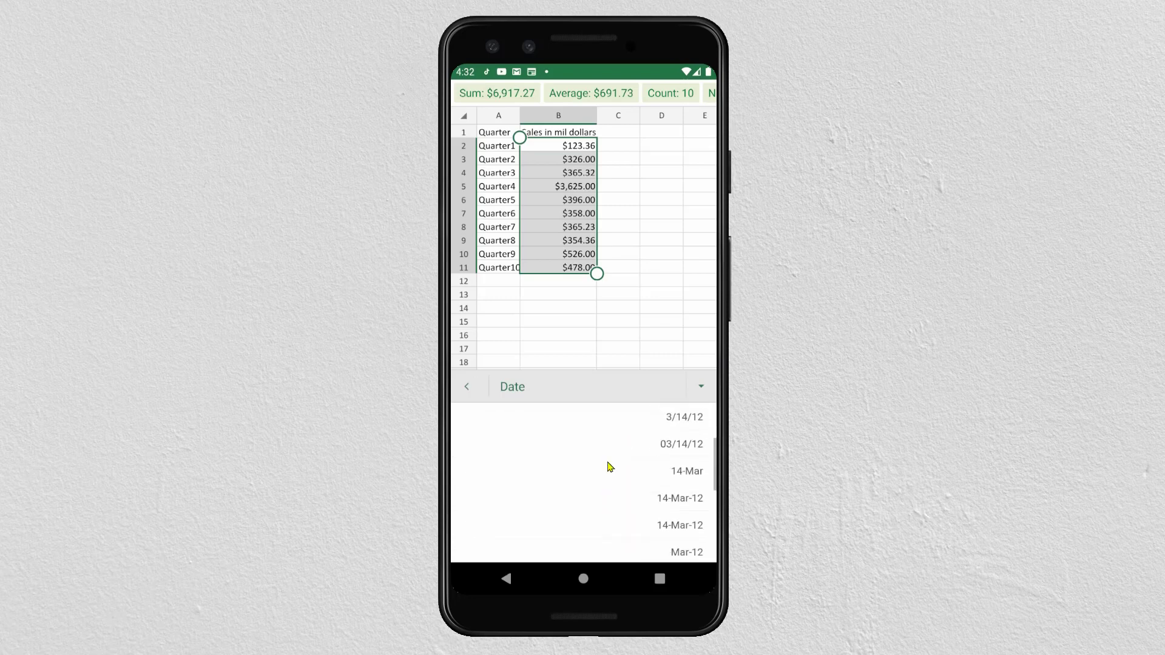
drag(603, 525, 602, 437)
scroll(577, 473, up, 5)
click(467, 387)
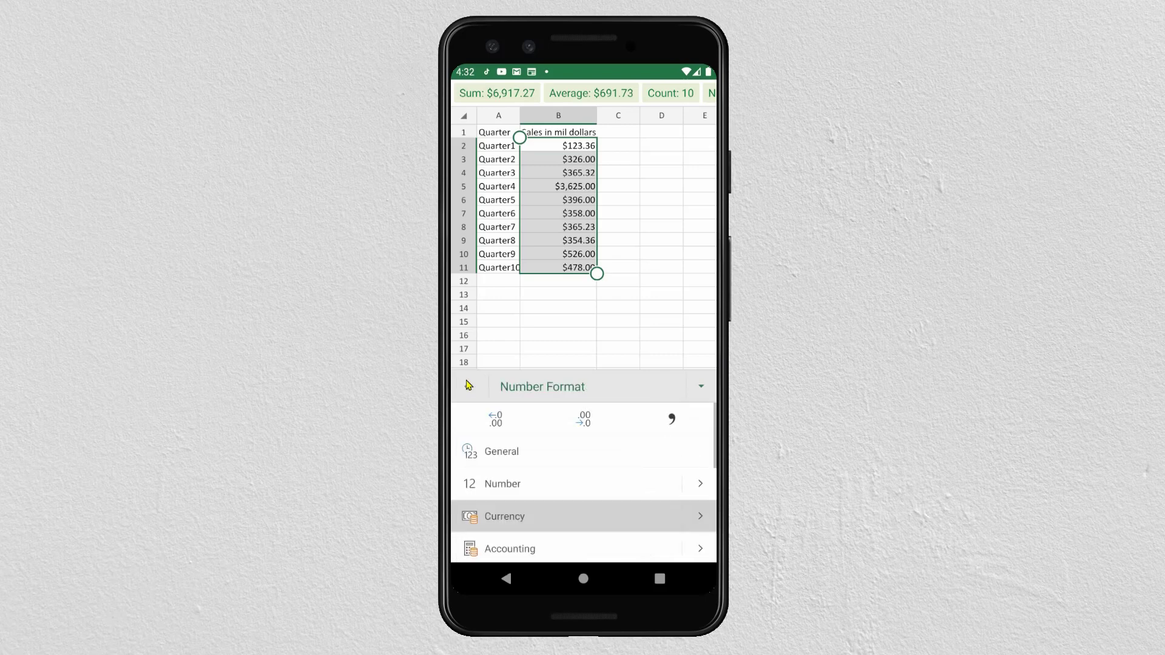
drag(585, 487, 581, 417)
drag(549, 530, 554, 457)
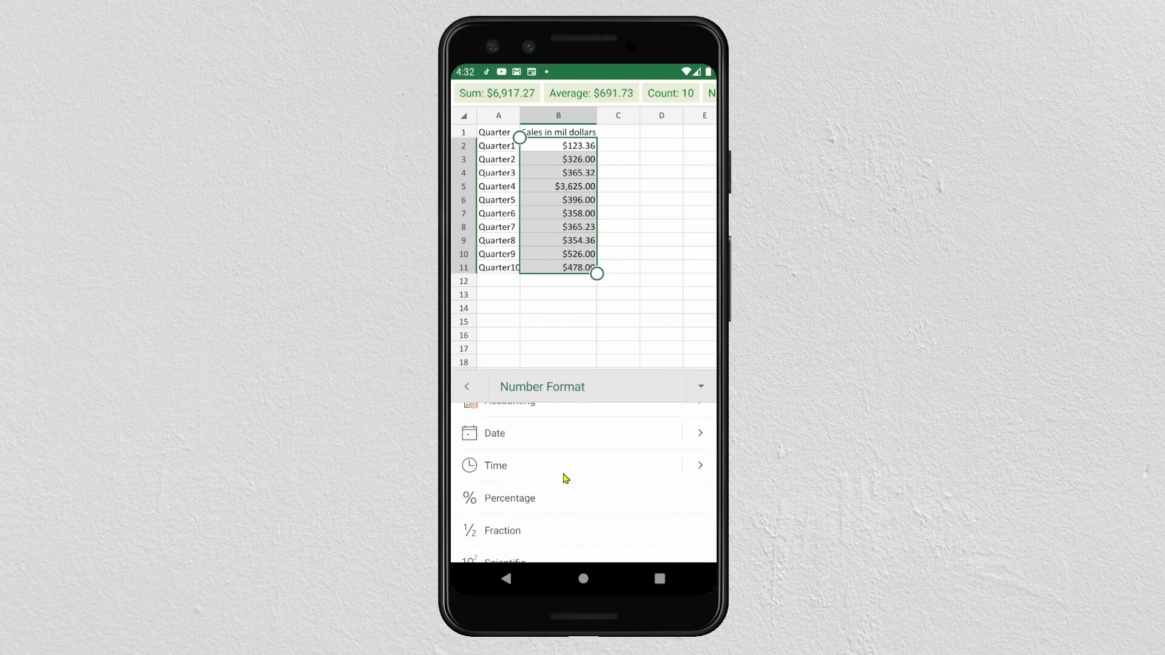
scroll(560, 458, up, 3)
scroll(582, 423, up, 2)
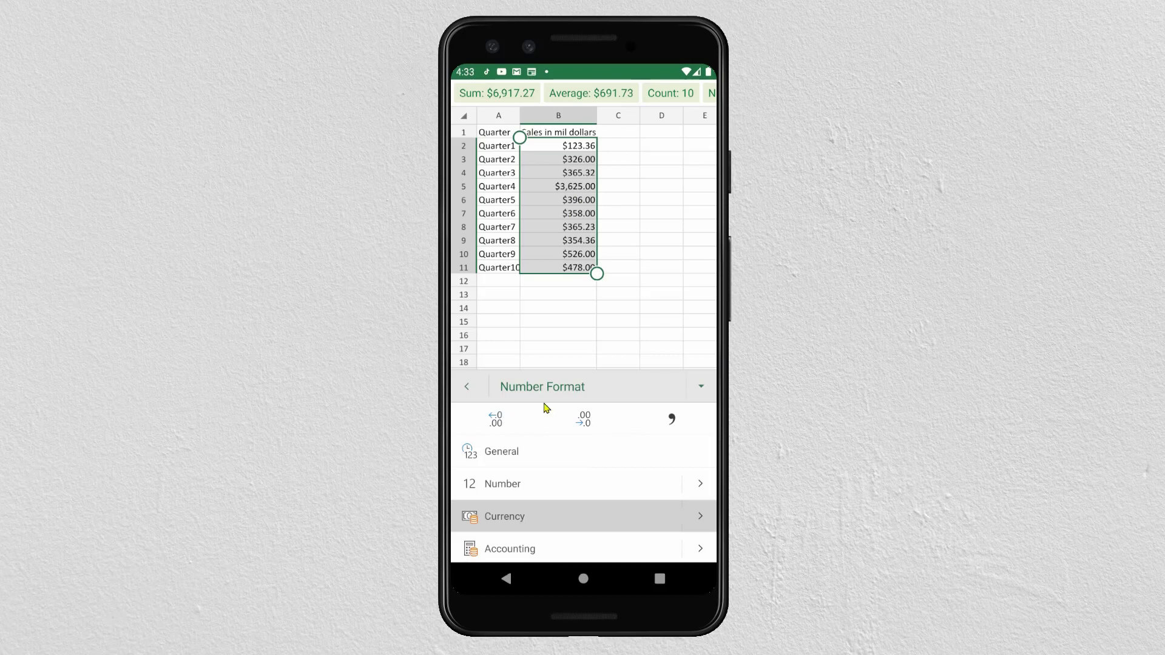
Step: Try increasing and decreasing the number of decimal places shown for the sales values in B2:B11
click(495, 420)
click(586, 422)
click(586, 421)
click(498, 421)
mouse_move(611, 483)
mouse_down()
mouse_move(609, 409)
mouse_move(609, 487)
mouse_up()
click(571, 281)
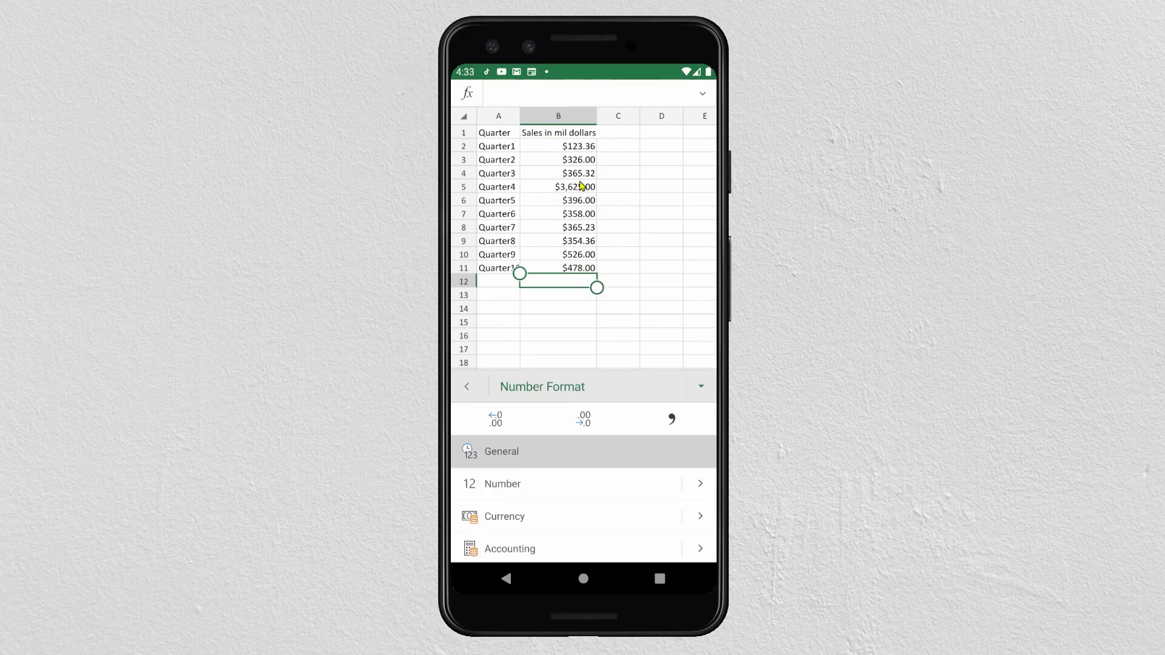
Step: Enter the header Total in cell C1
click(614, 134)
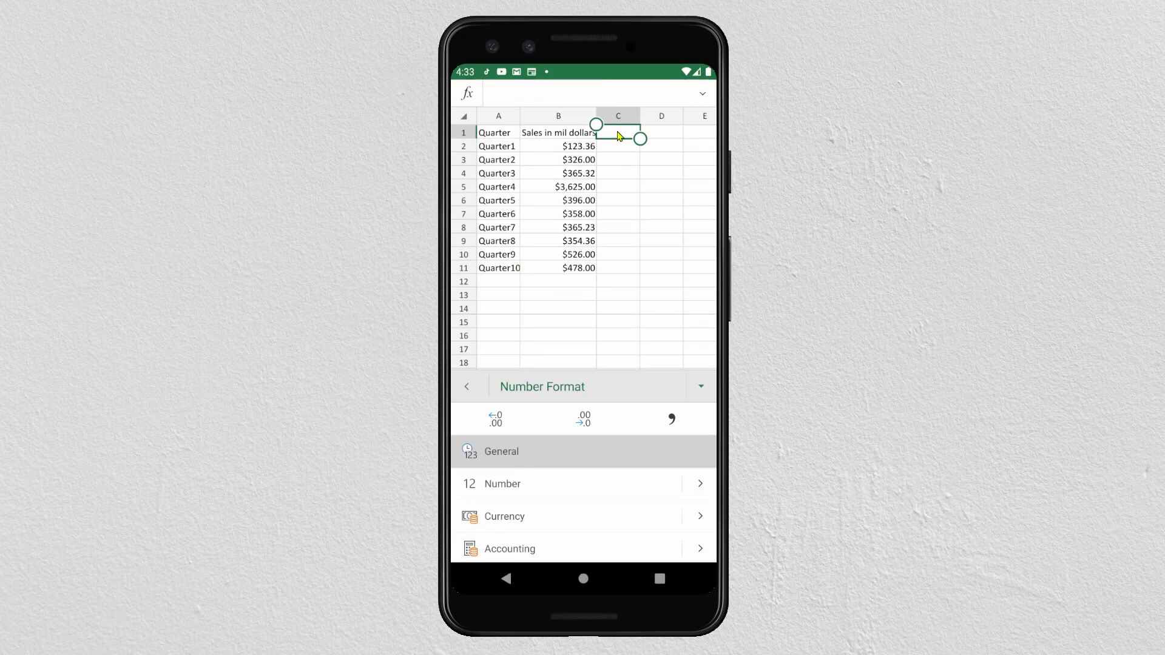
click(619, 134)
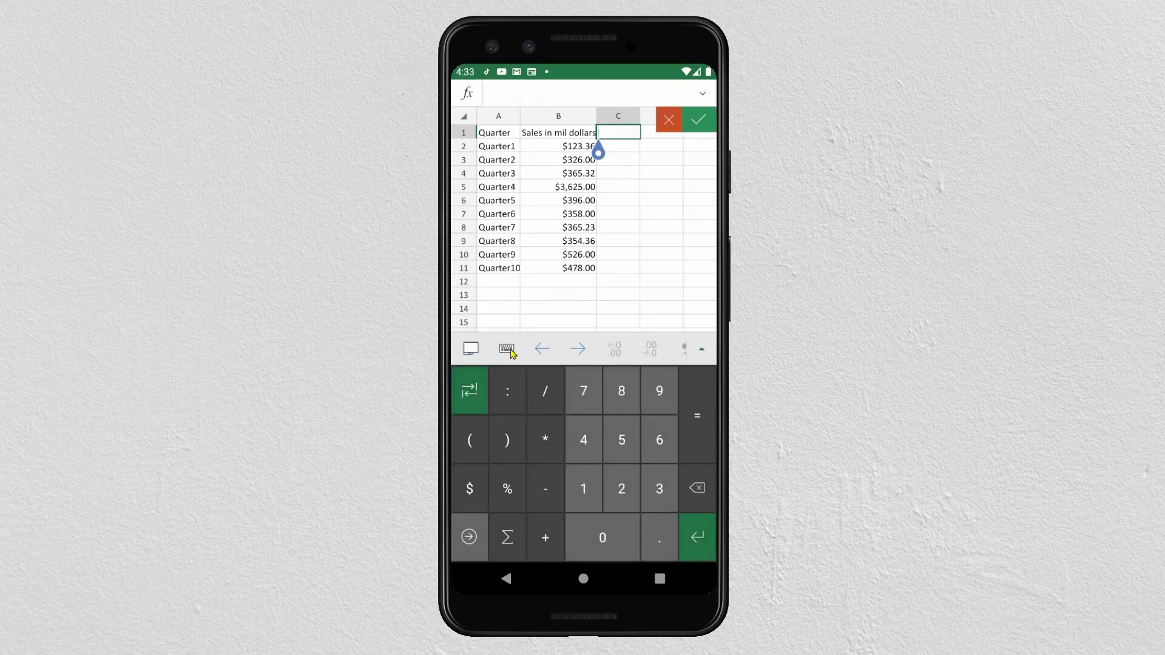
click(507, 349)
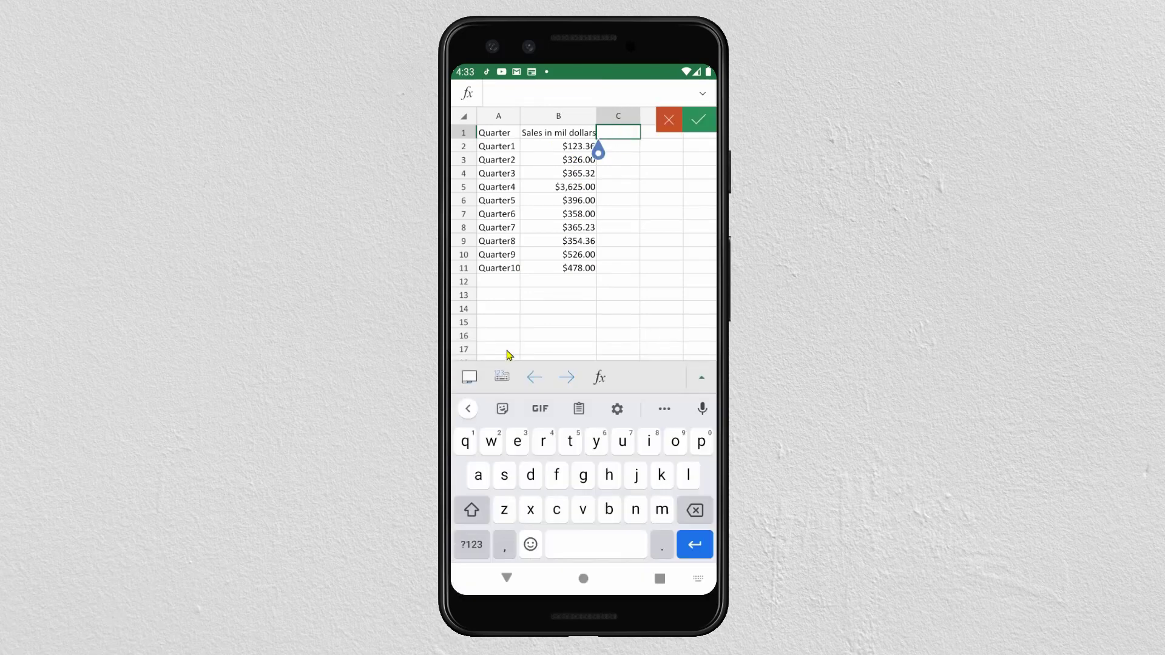
click(570, 442)
click(675, 442)
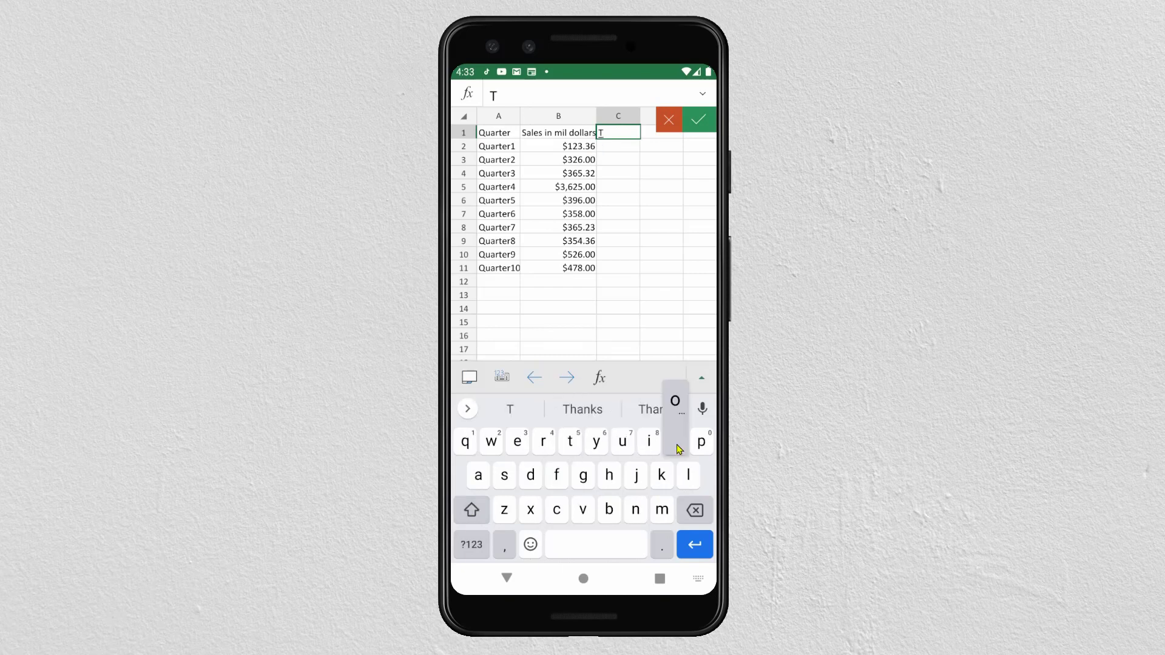
click(573, 446)
click(478, 475)
click(688, 475)
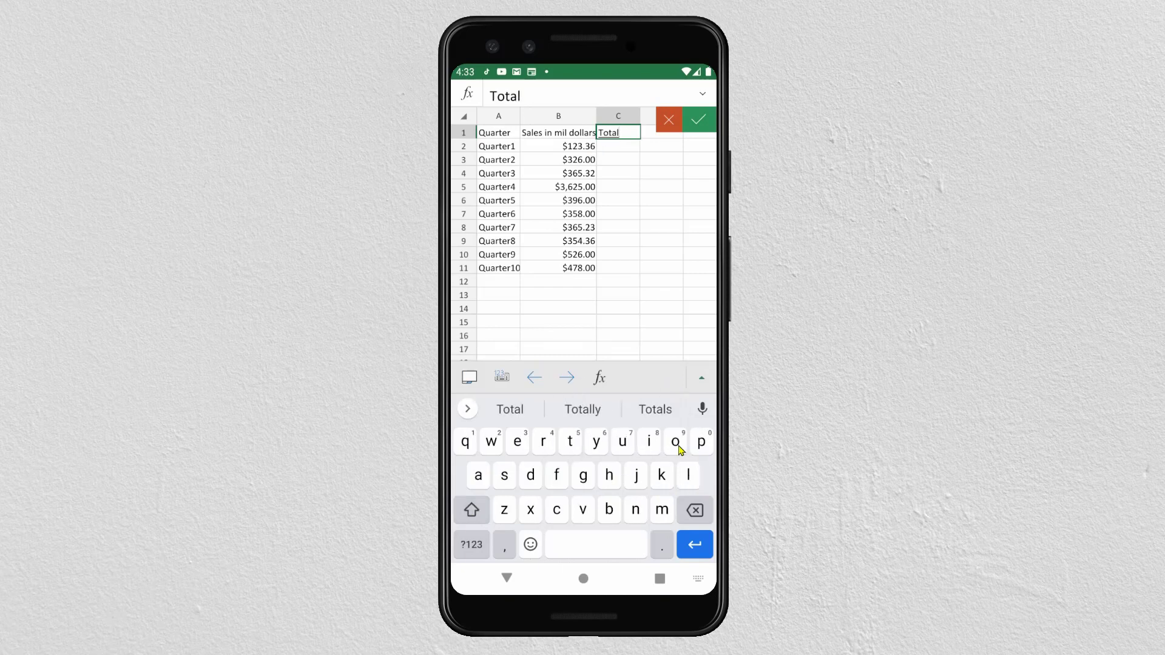
click(618, 152)
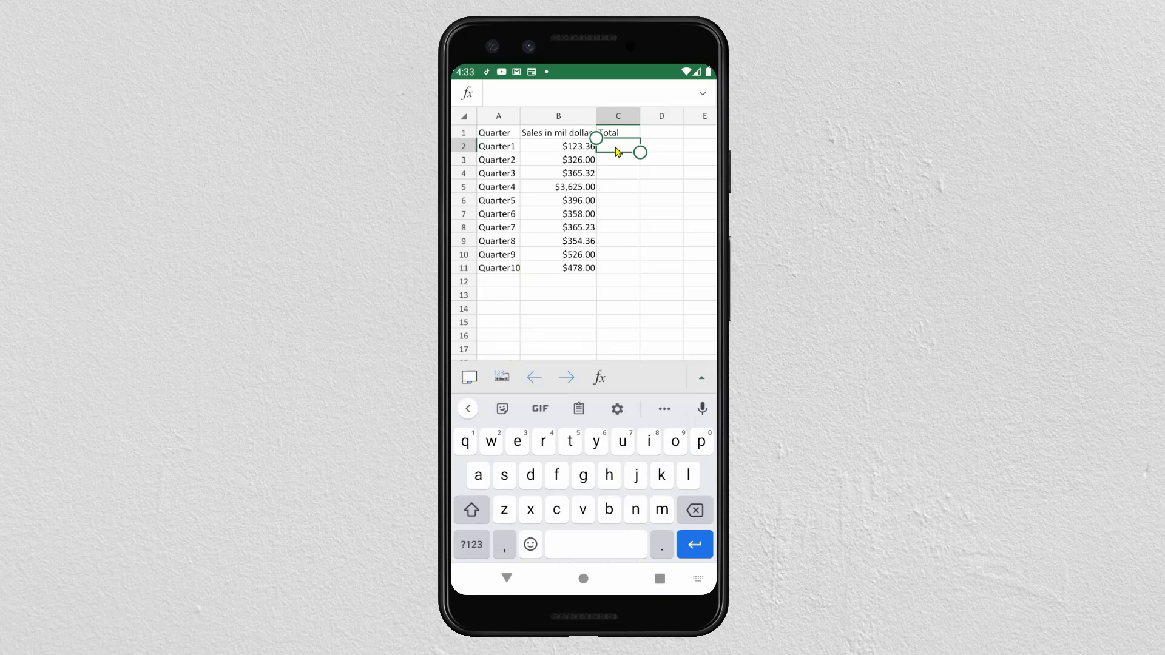
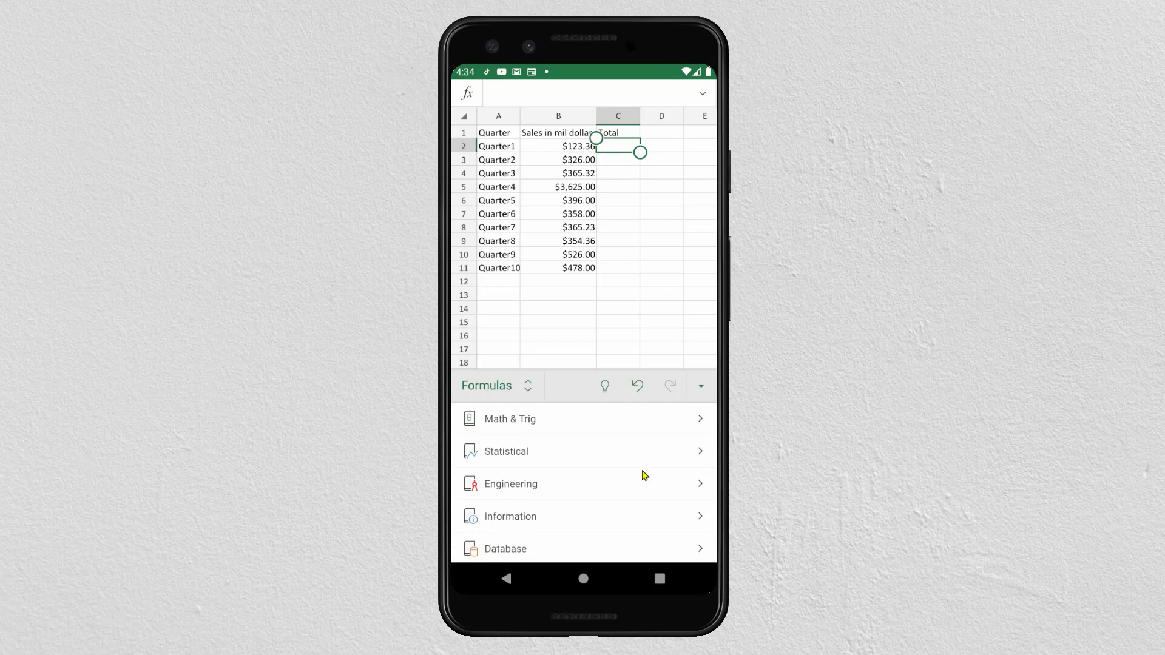
Step: Insert the SUM function from the Math & Trig category into cell C2
scroll(619, 461, up, 5)
scroll(625, 544, up, 3)
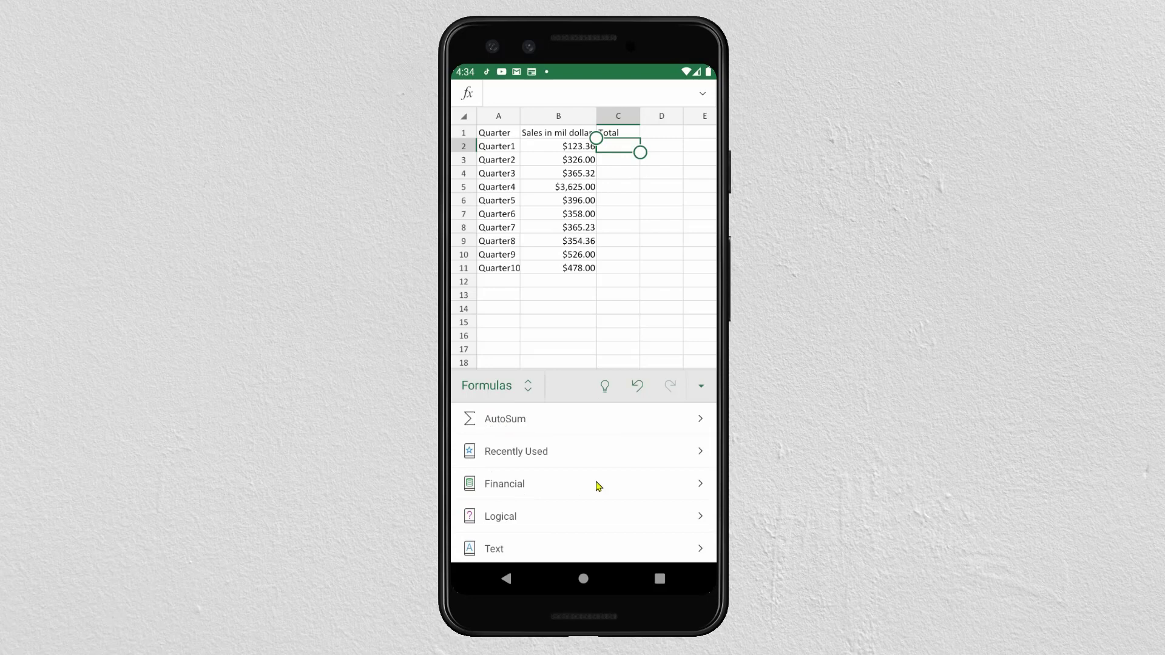
scroll(598, 485, down, 5)
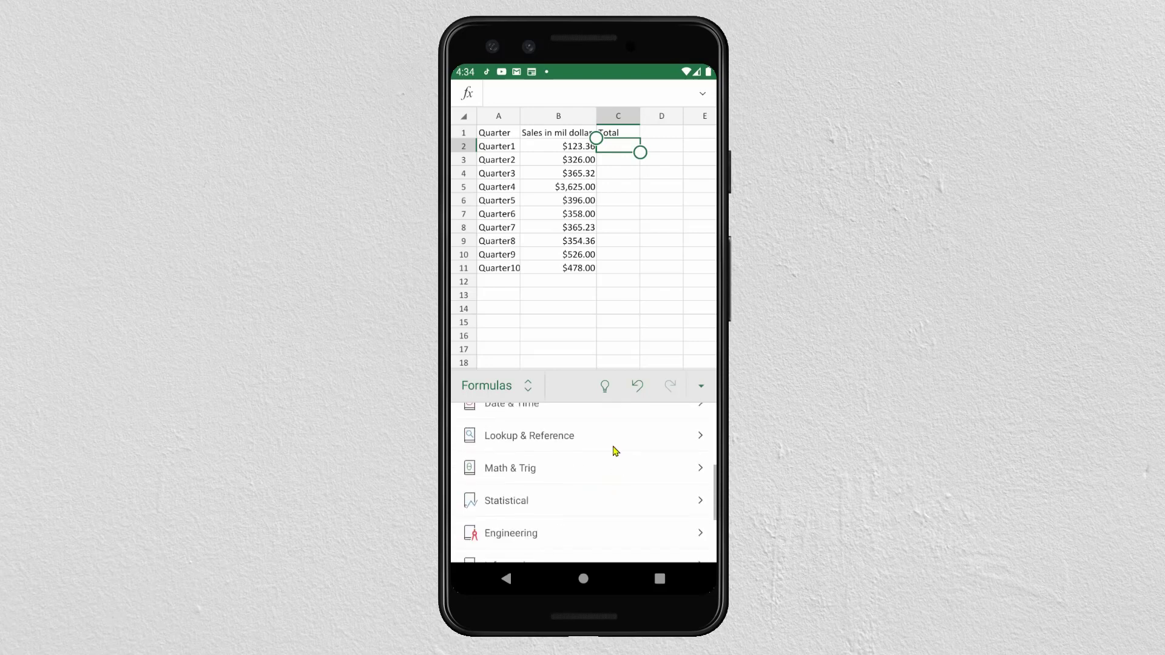
click(525, 472)
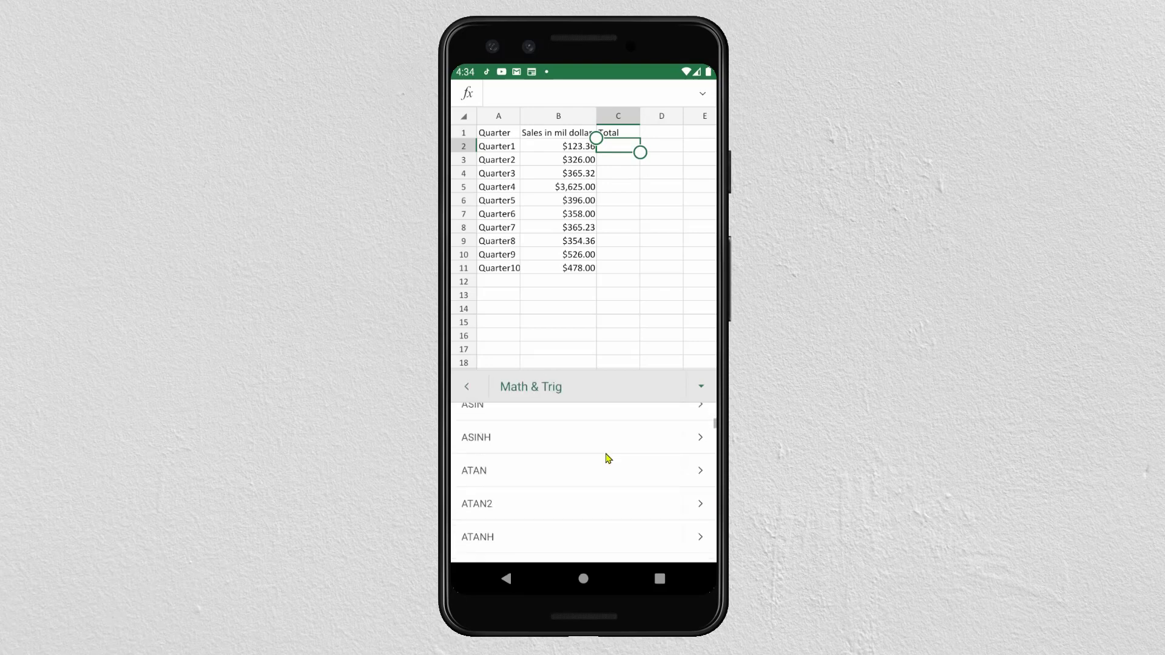
scroll(607, 462, down, 7)
scroll(607, 507, down, 9)
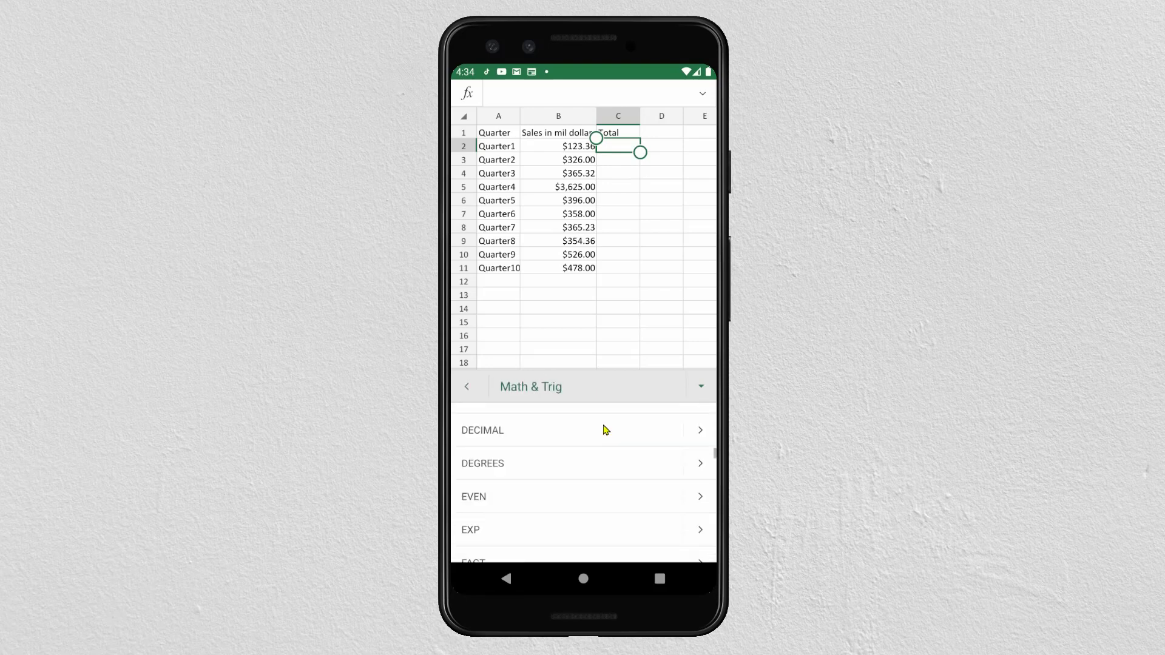
scroll(599, 503, down, 10)
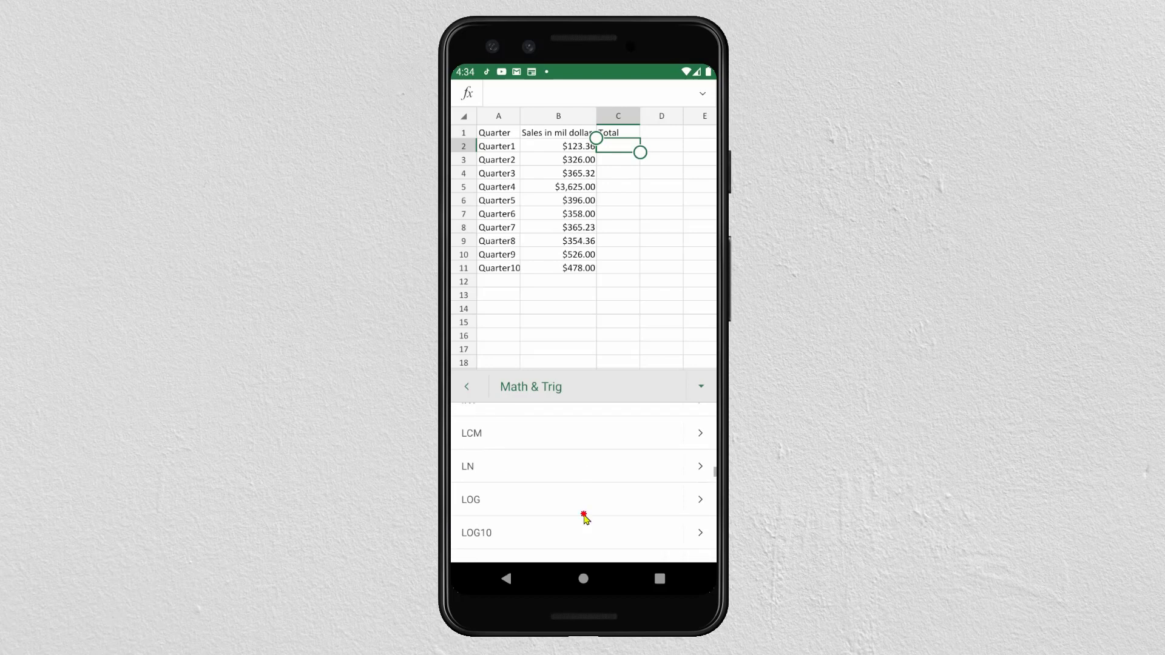
scroll(603, 499, down, 10)
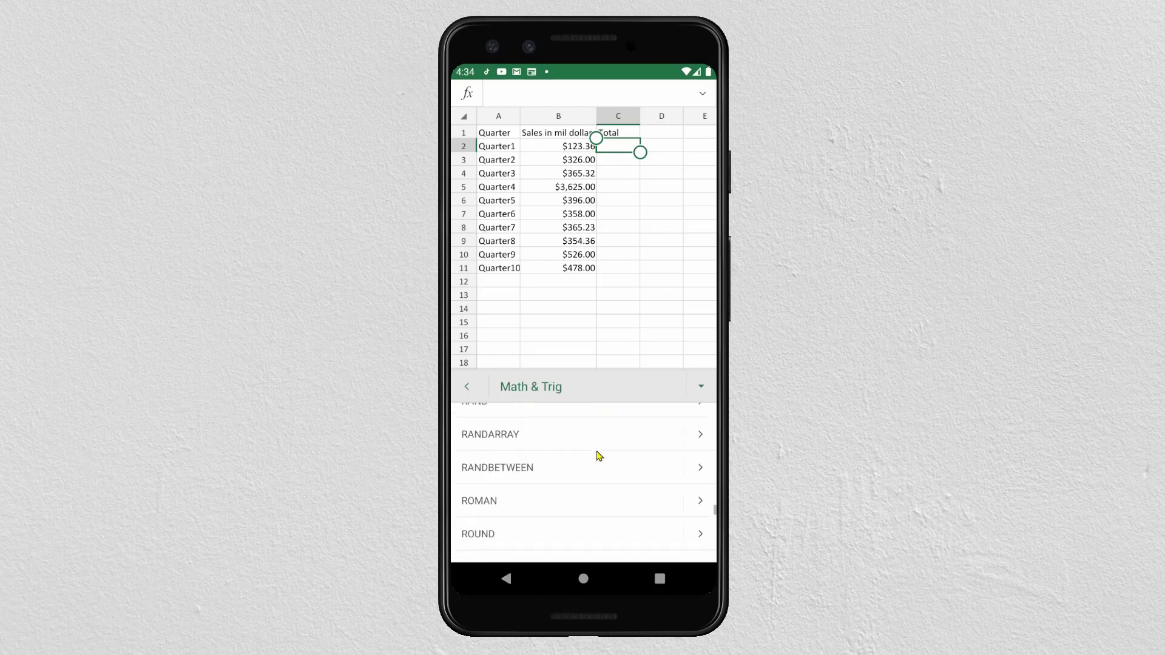
scroll(587, 438, down, 3)
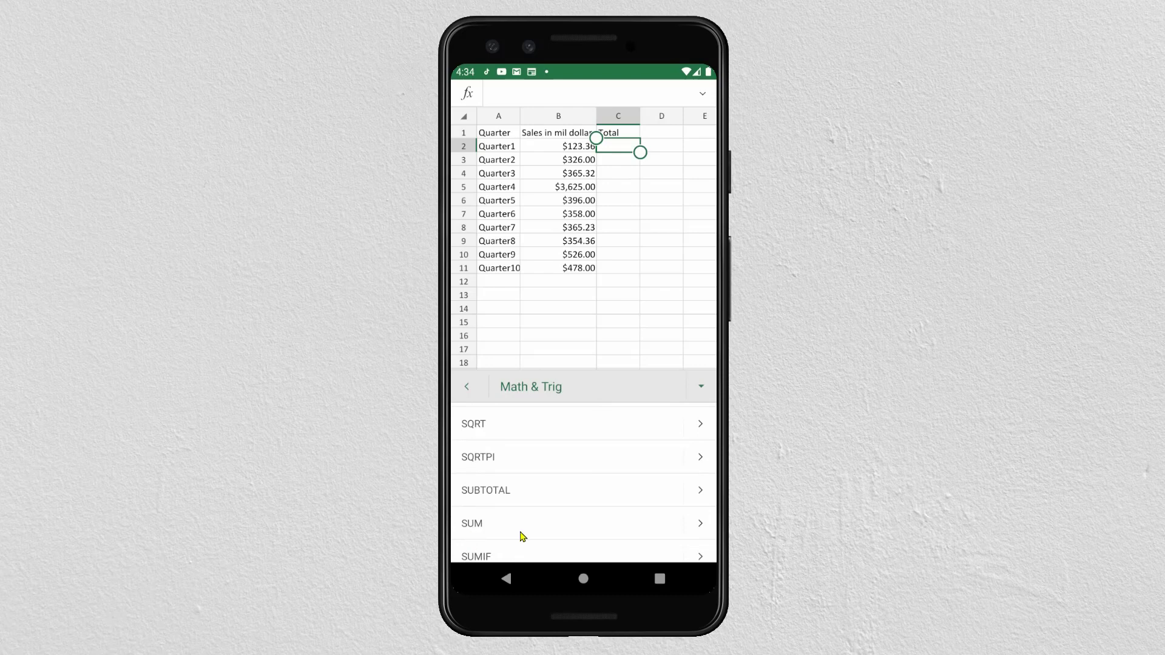
click(481, 527)
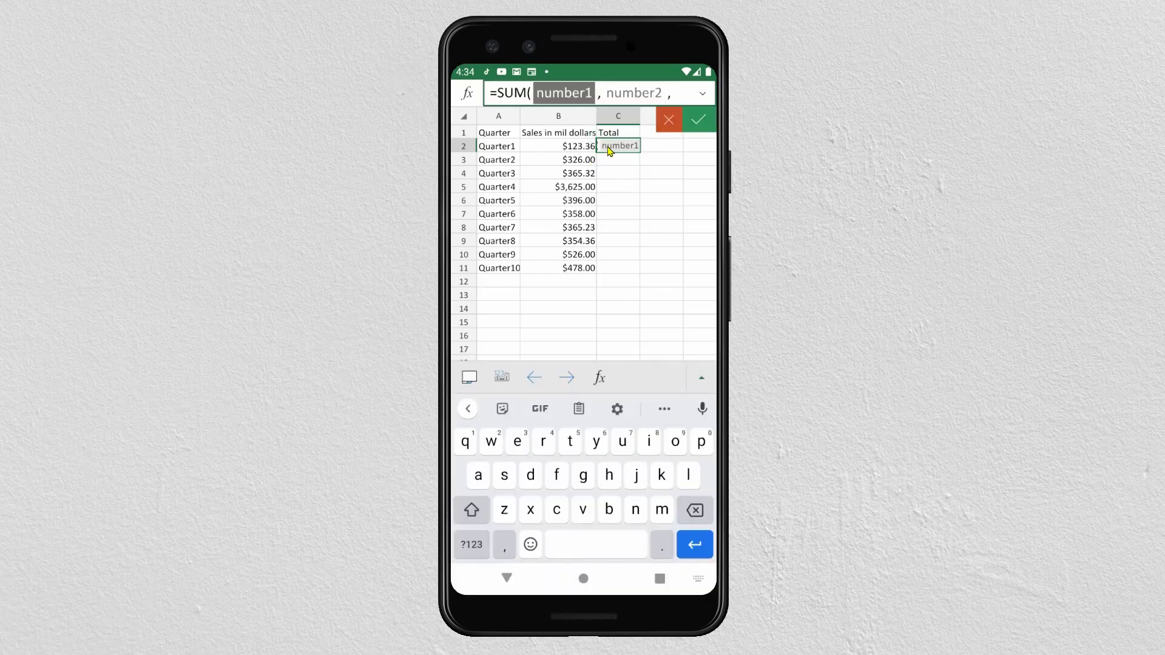
Step: Set the SUM formula's range to the sales values in B2:B11 and accept the formula
click(557, 146)
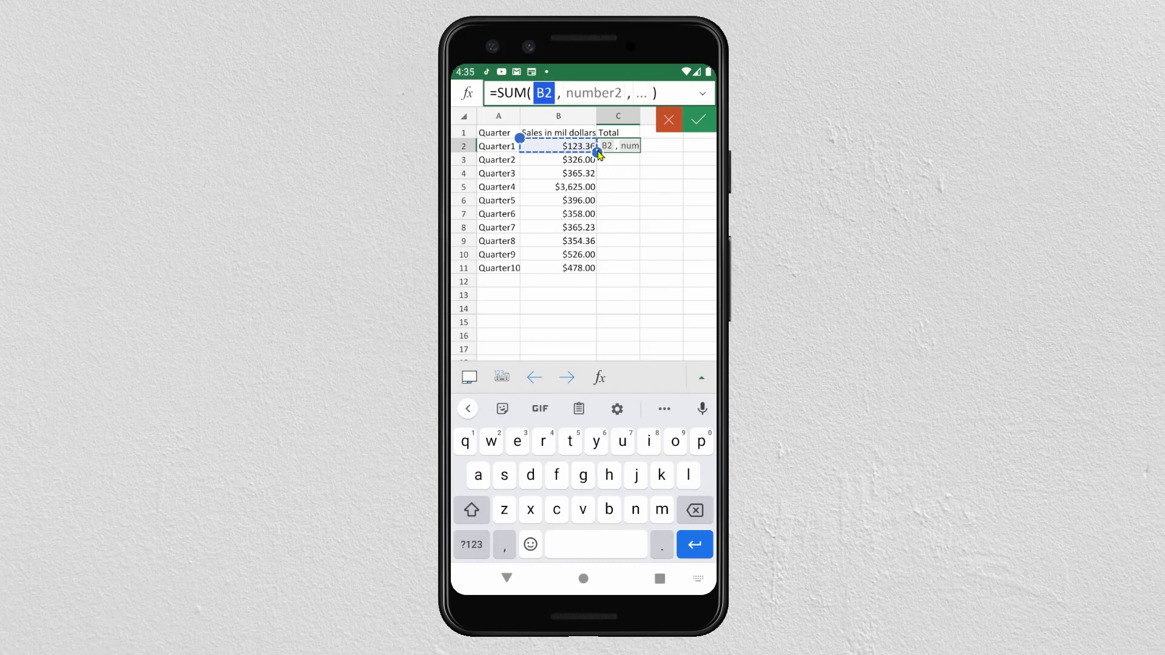
drag(598, 154, 591, 278)
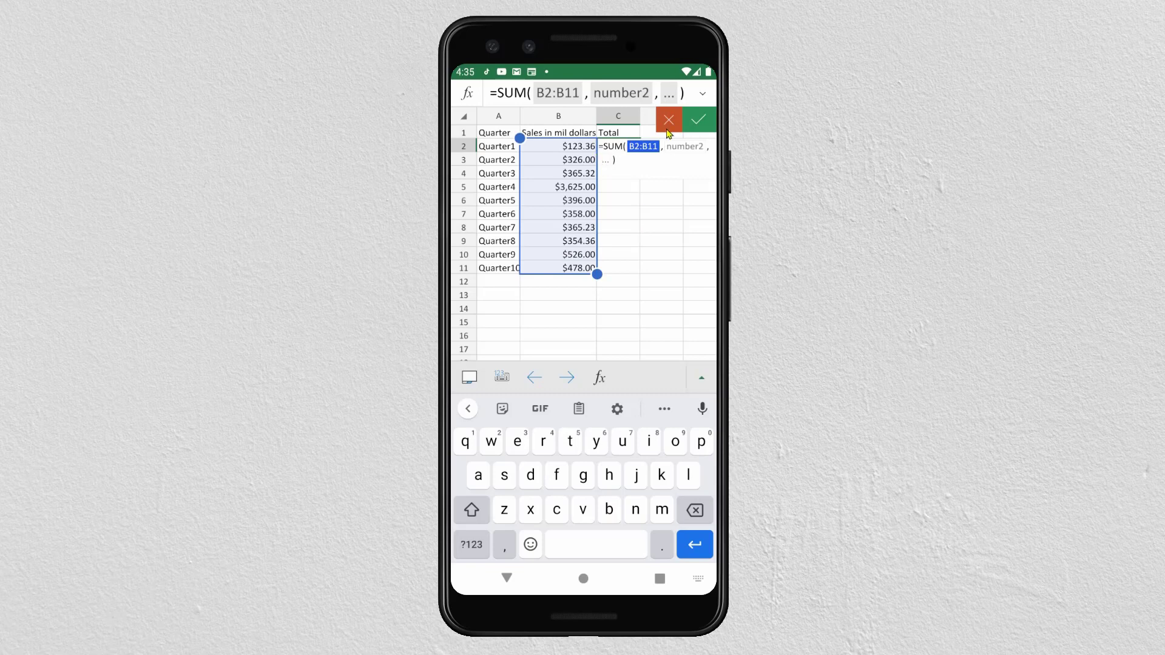
click(700, 121)
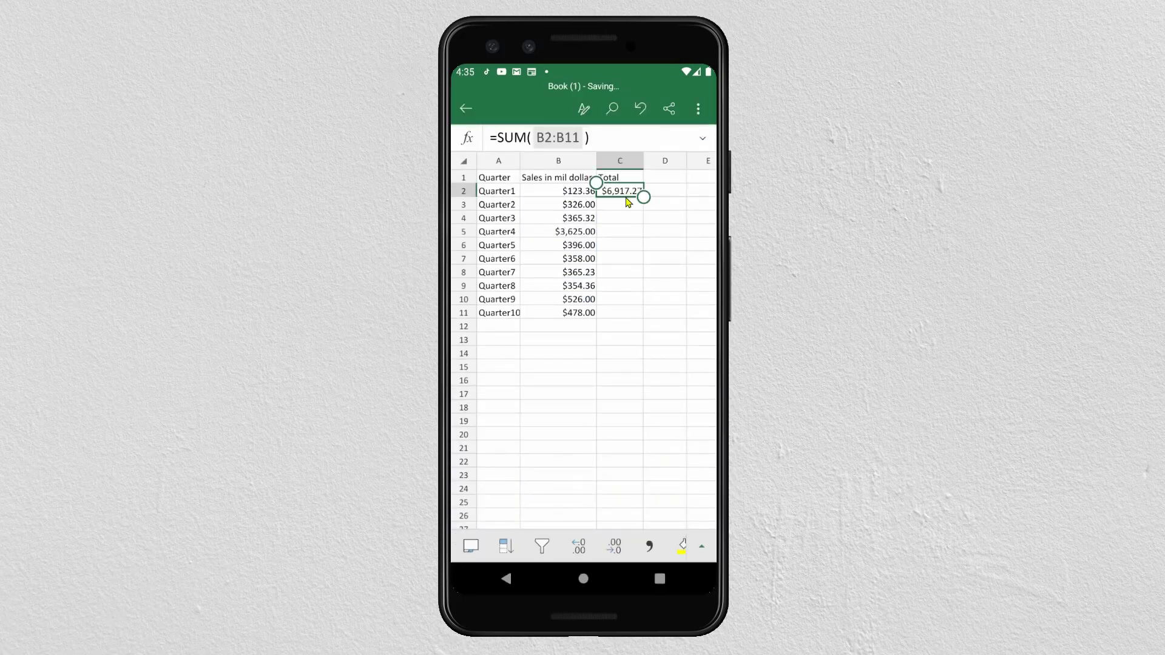
Step: Enter the header max in cell D1
click(666, 178)
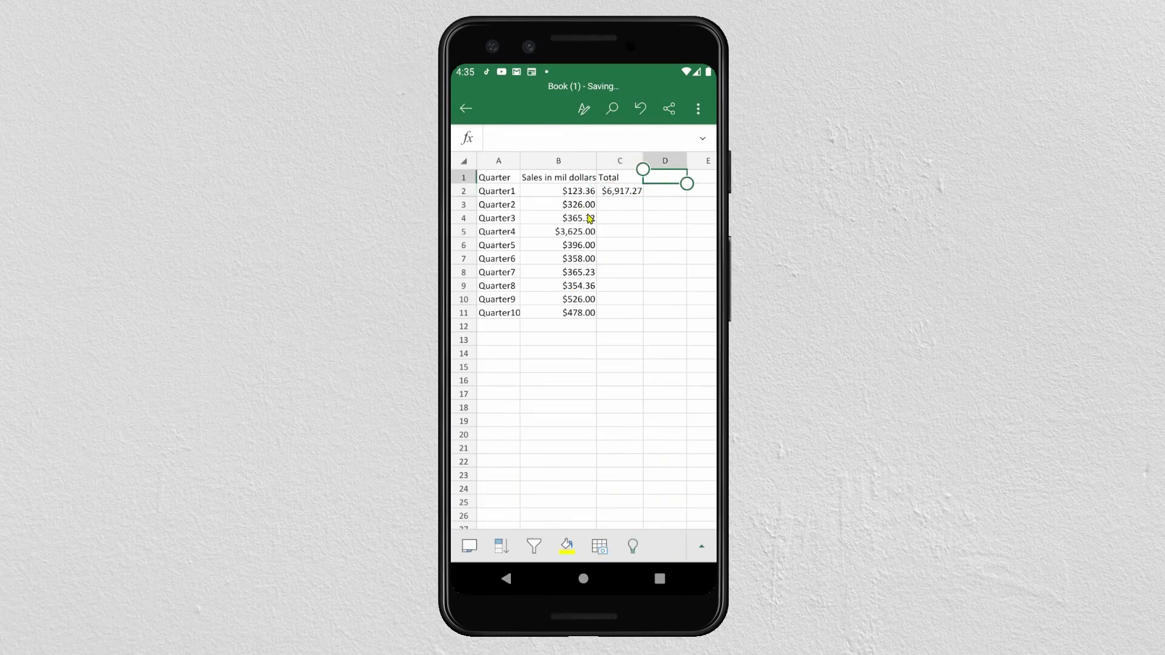
double_click(666, 179)
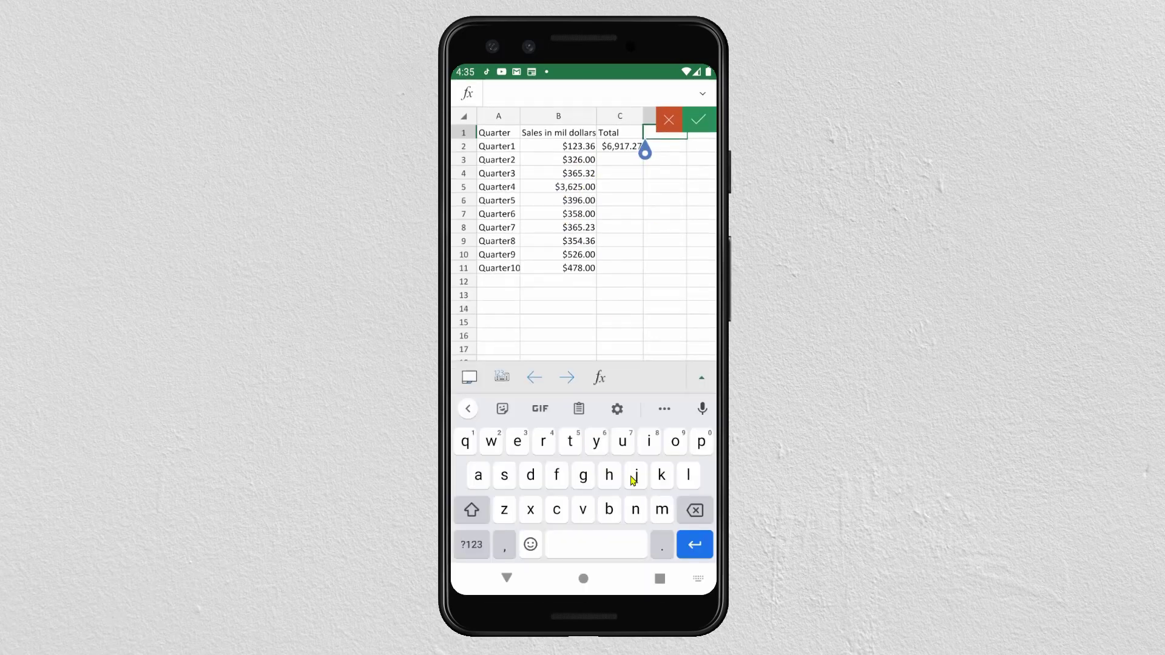
text(max)
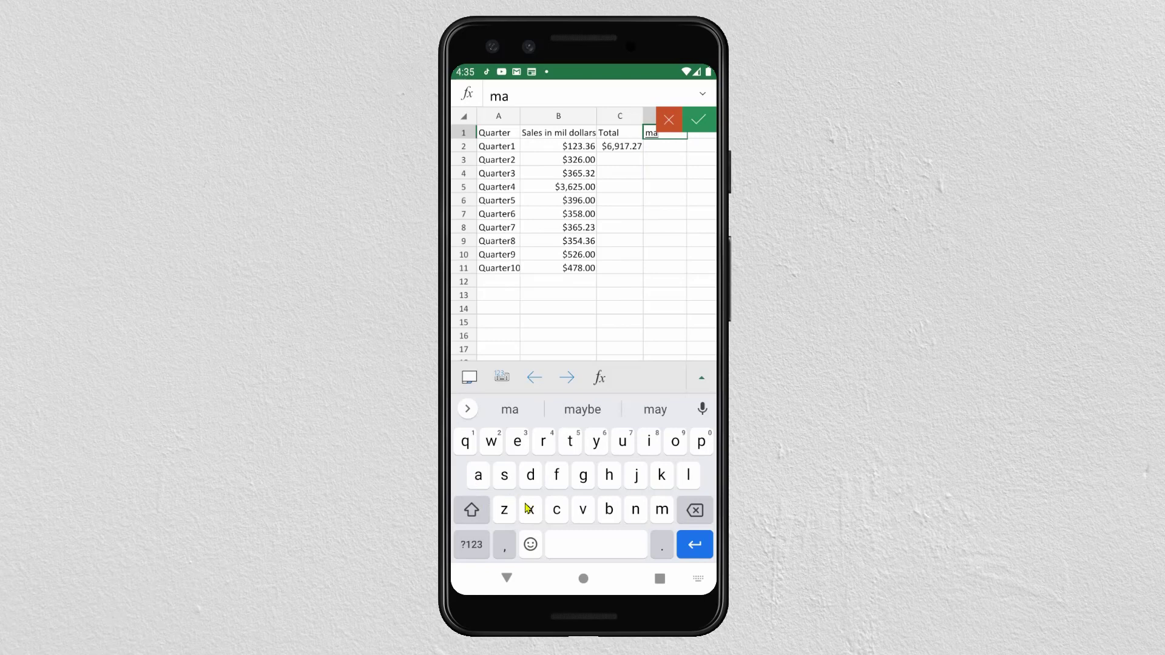
click(663, 150)
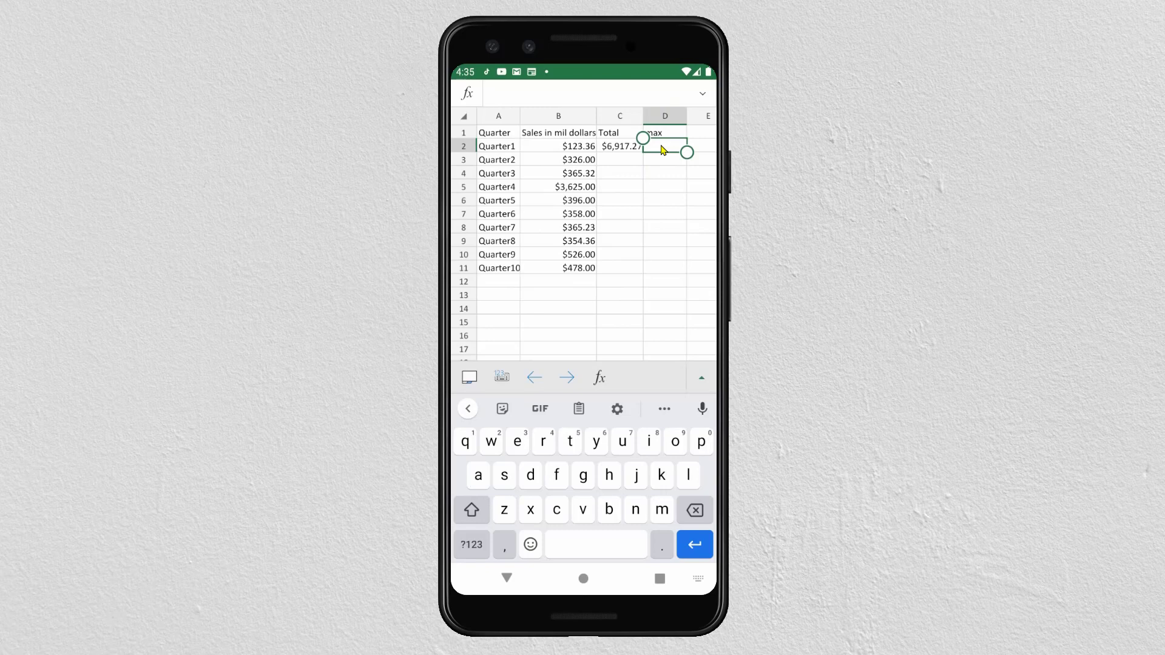
Step: Insert the MAX function from the Statistics category into cell D2
click(601, 378)
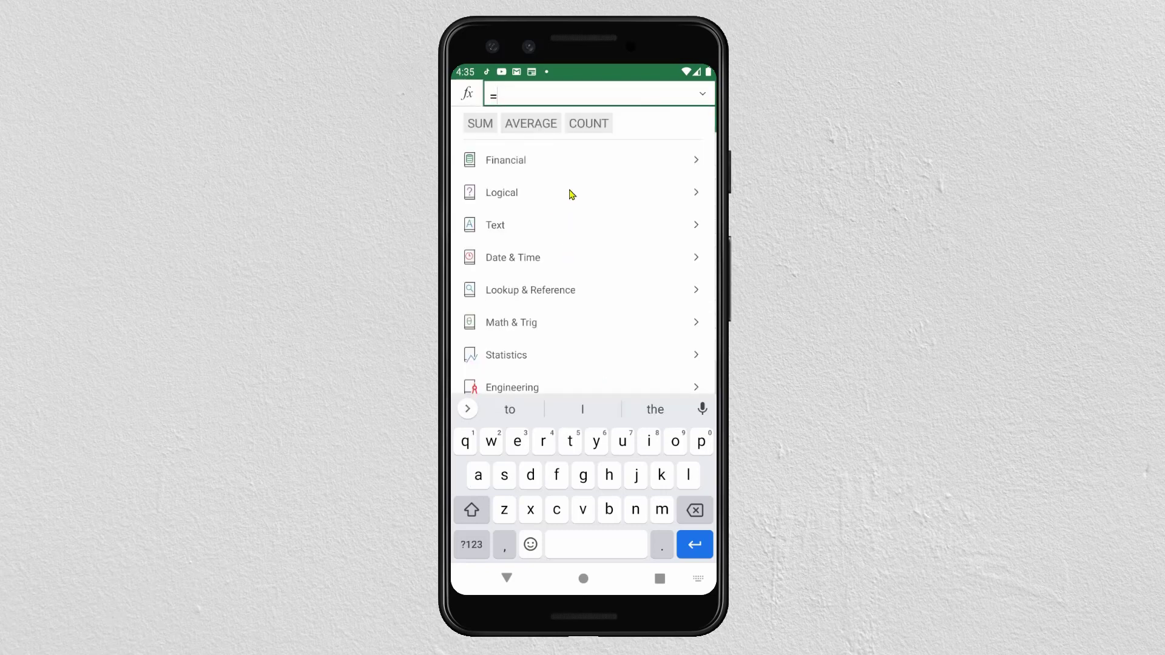
drag(585, 321, 583, 257)
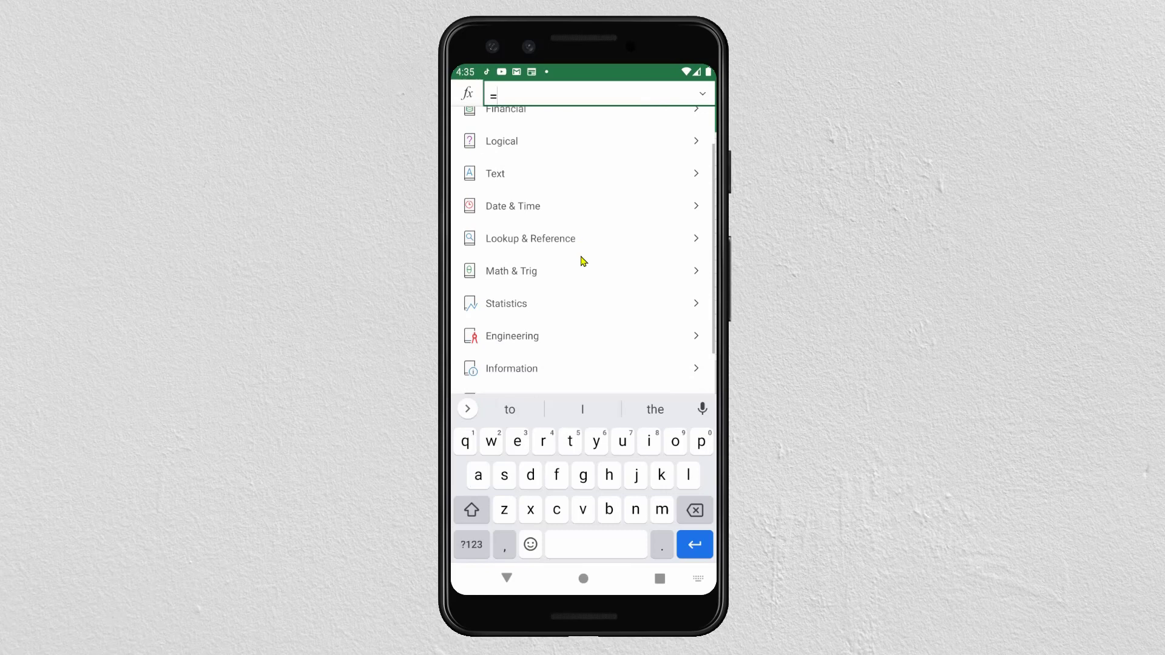
click(515, 306)
drag(570, 338, 586, 225)
drag(583, 322, 582, 193)
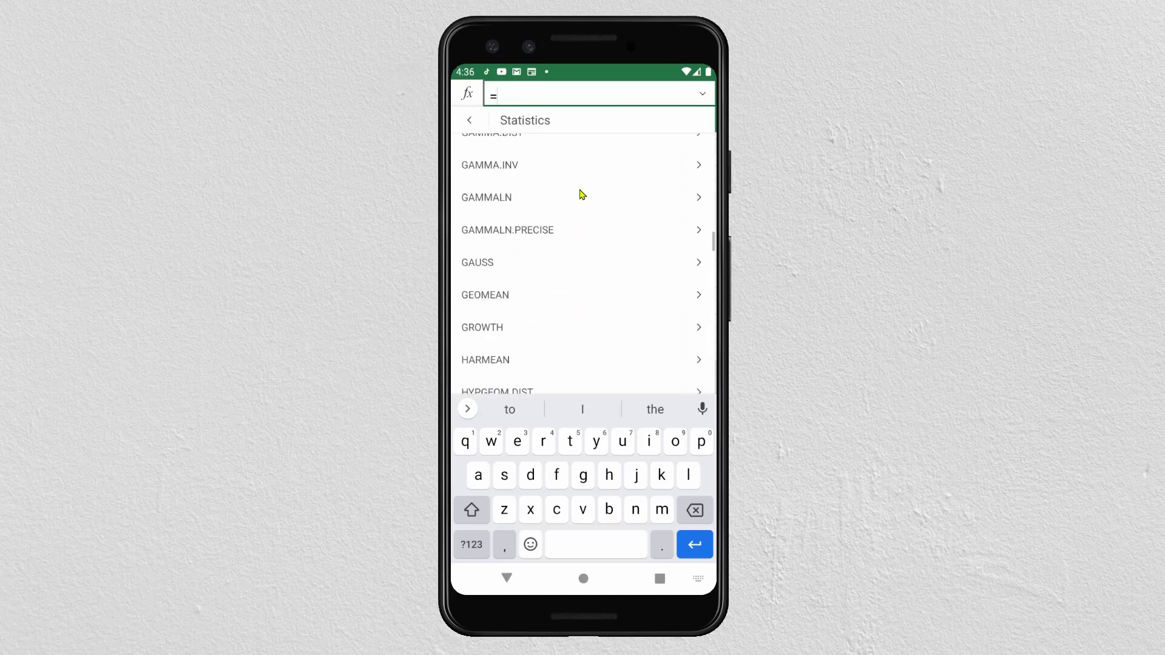
drag(576, 301, 523, 352)
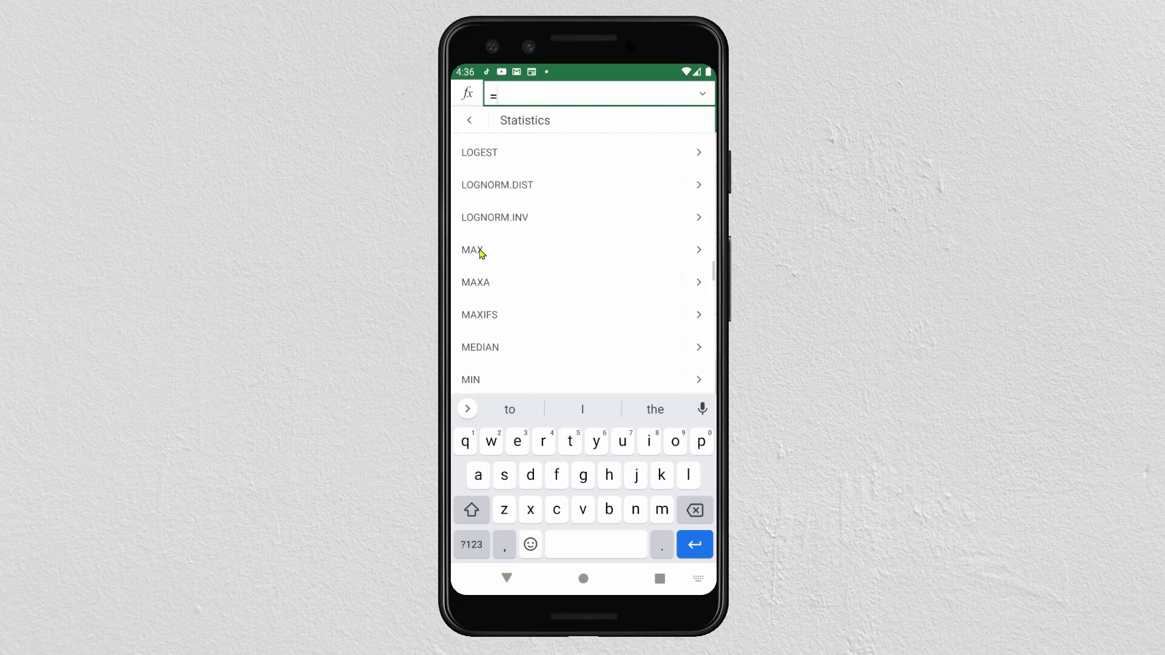
click(479, 252)
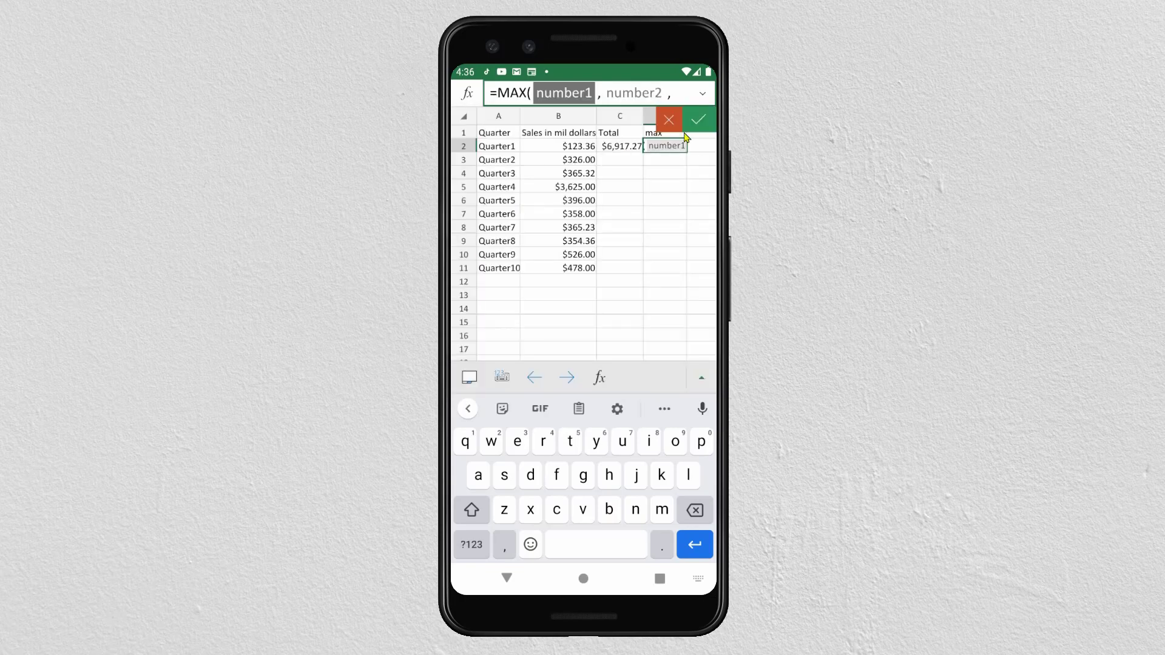
Step: Set the MAX formula's range to the sales values in B2:B11 and accept the formula
click(559, 146)
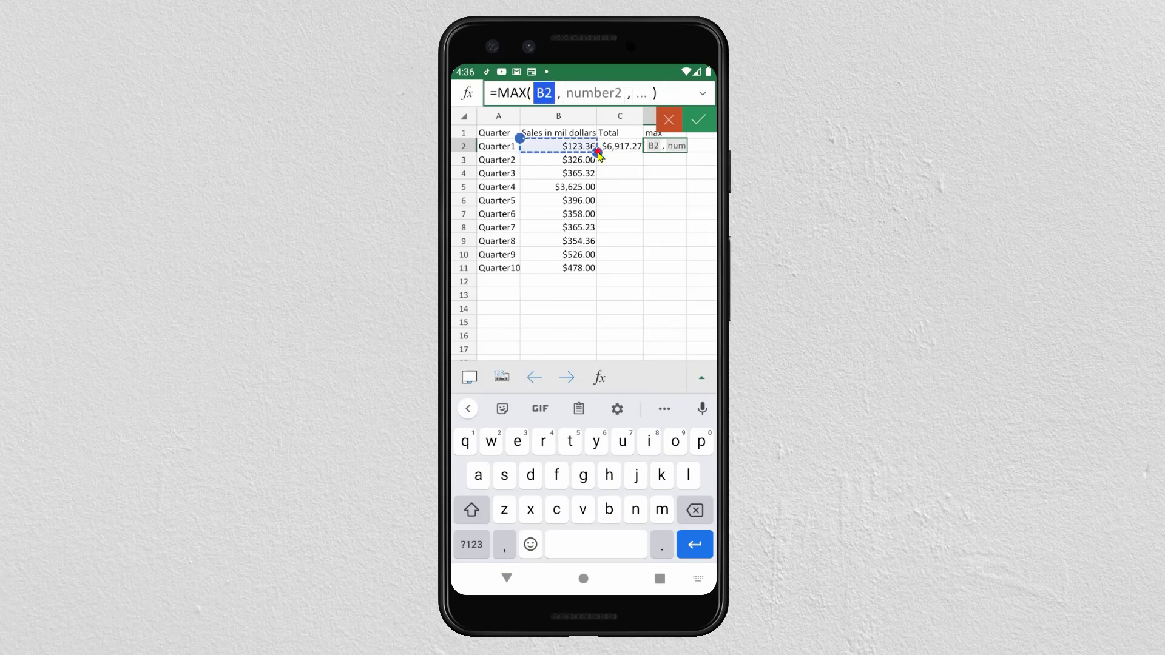
drag(598, 154, 592, 277)
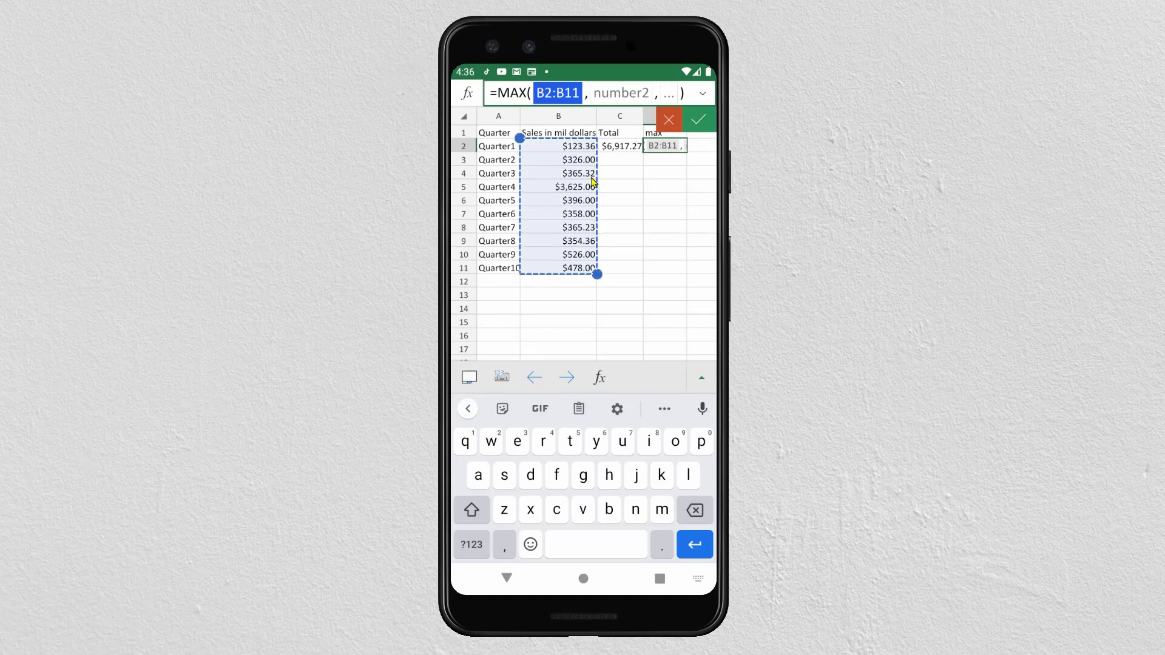
click(699, 120)
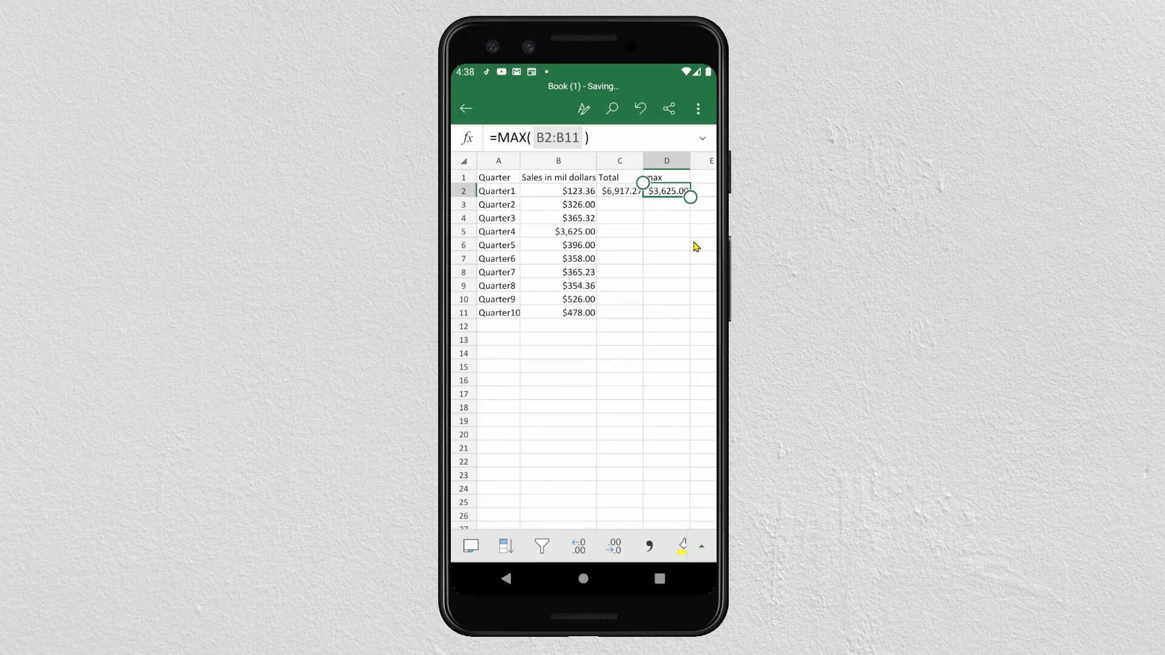
Step: Show filter buttons on the sales column B1:B11 and sort its values in descending order
click(566, 182)
drag(594, 183, 597, 323)
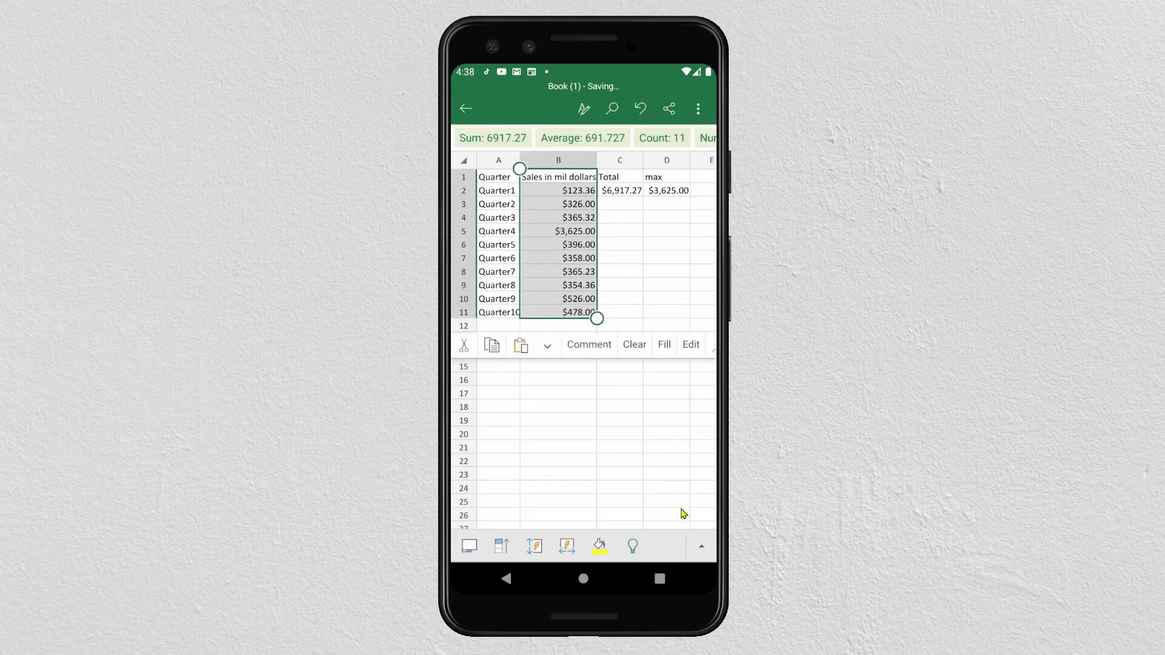
click(701, 550)
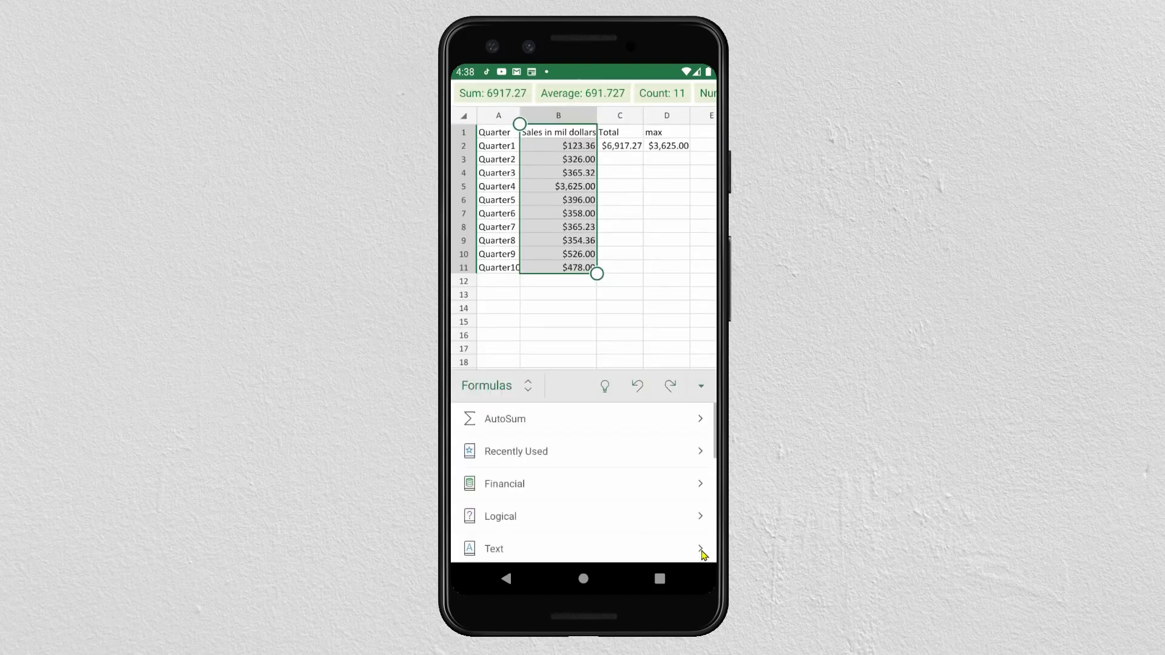
click(515, 395)
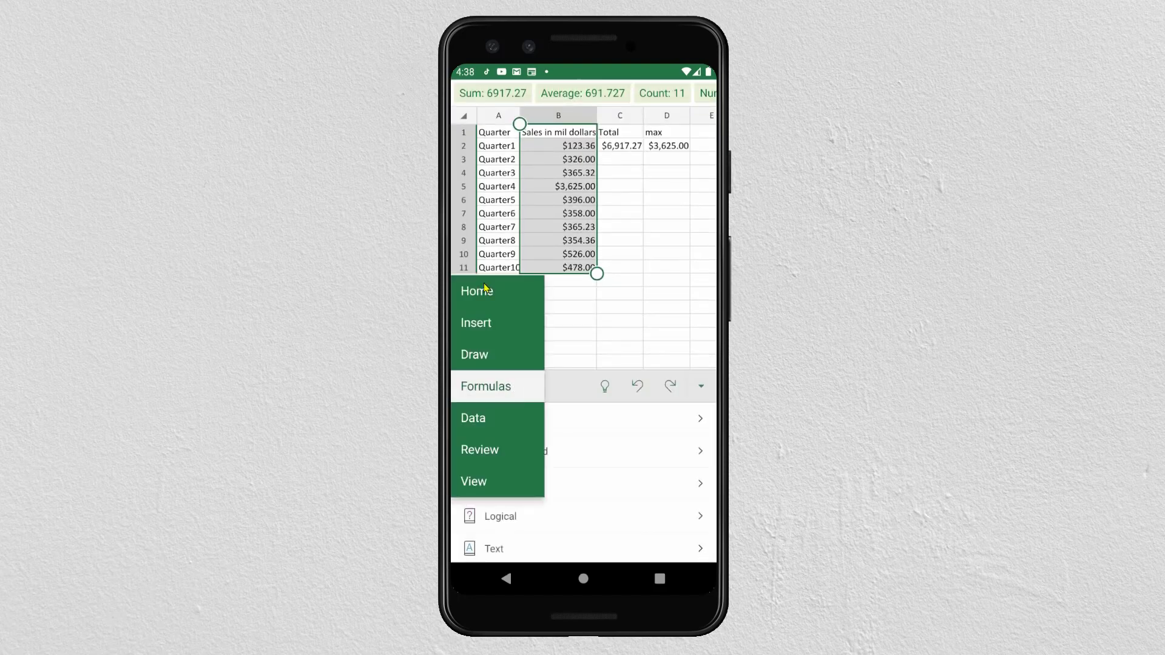
click(480, 294)
drag(653, 517, 651, 432)
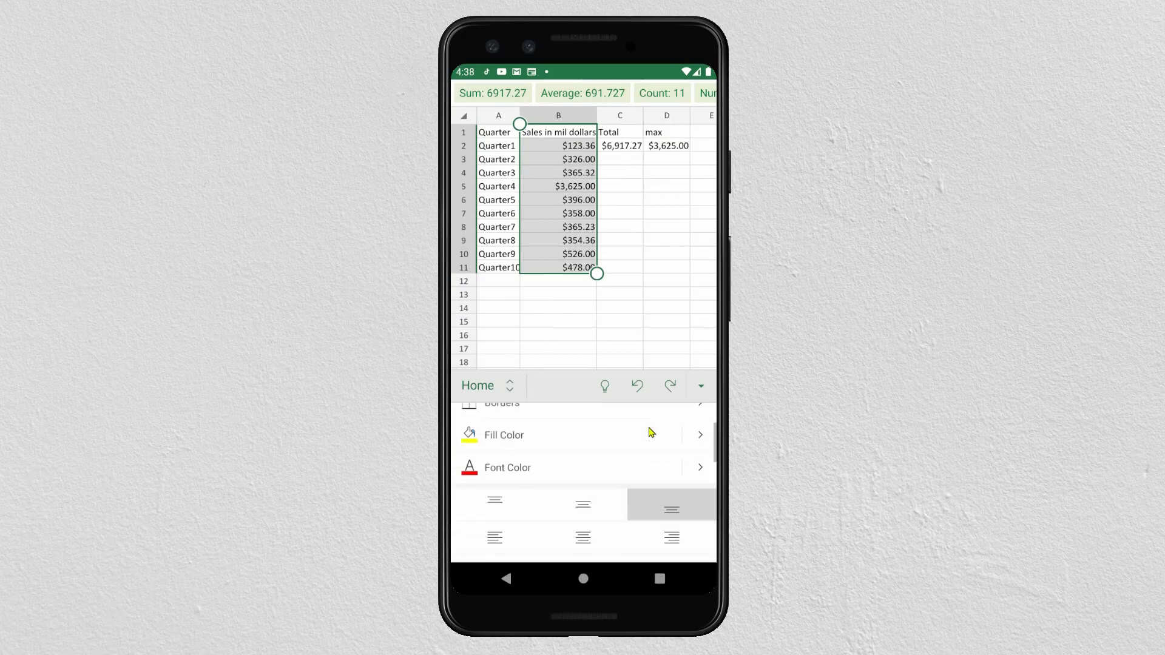
scroll(636, 460, down, 8)
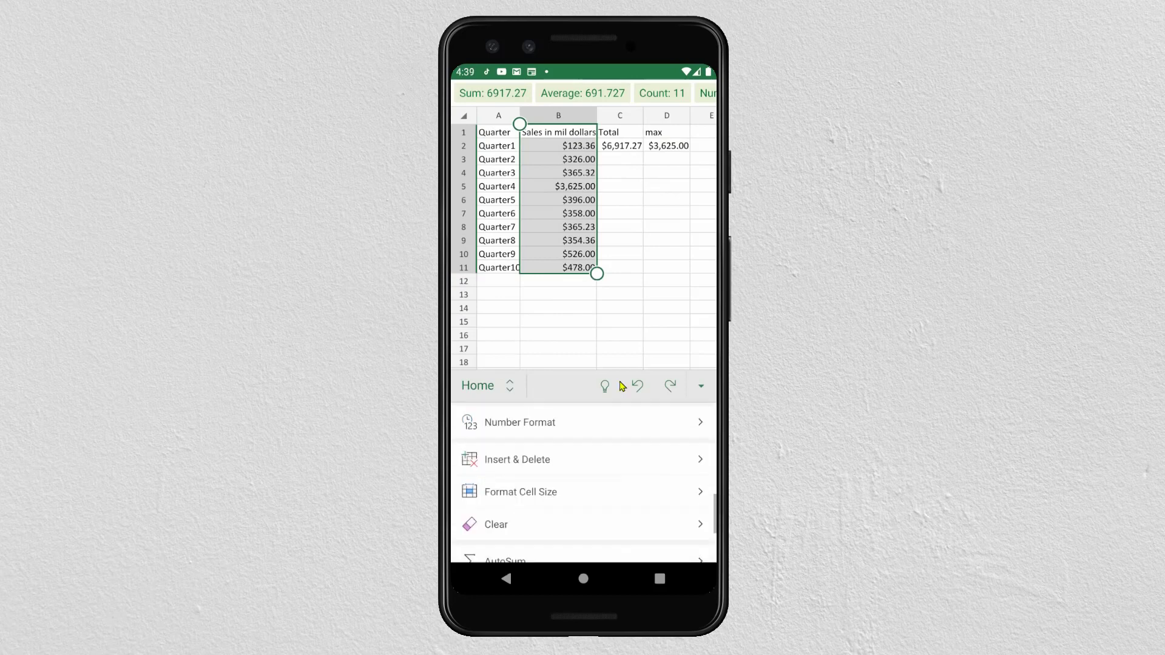
scroll(625, 480, down, 4)
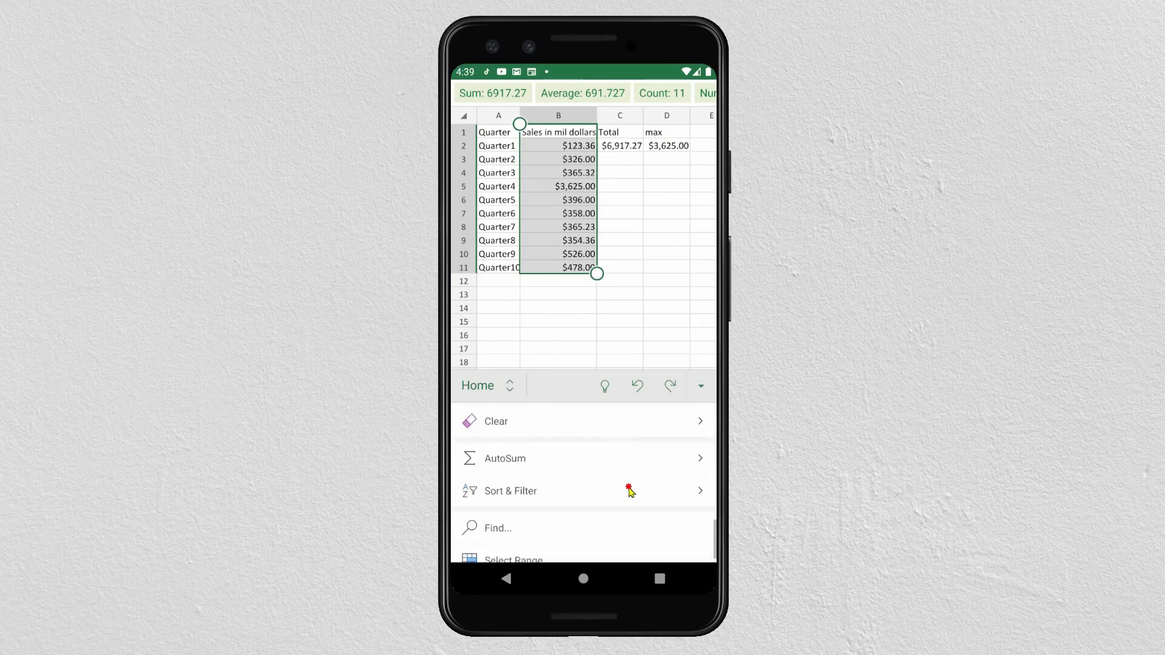
click(519, 478)
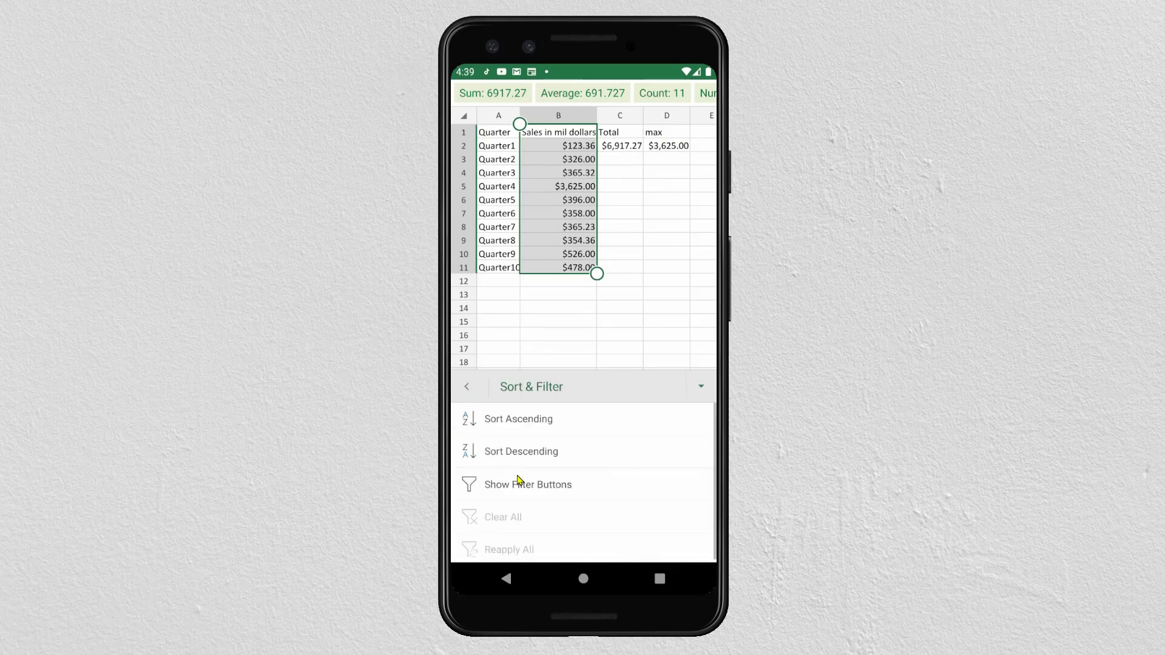
click(548, 488)
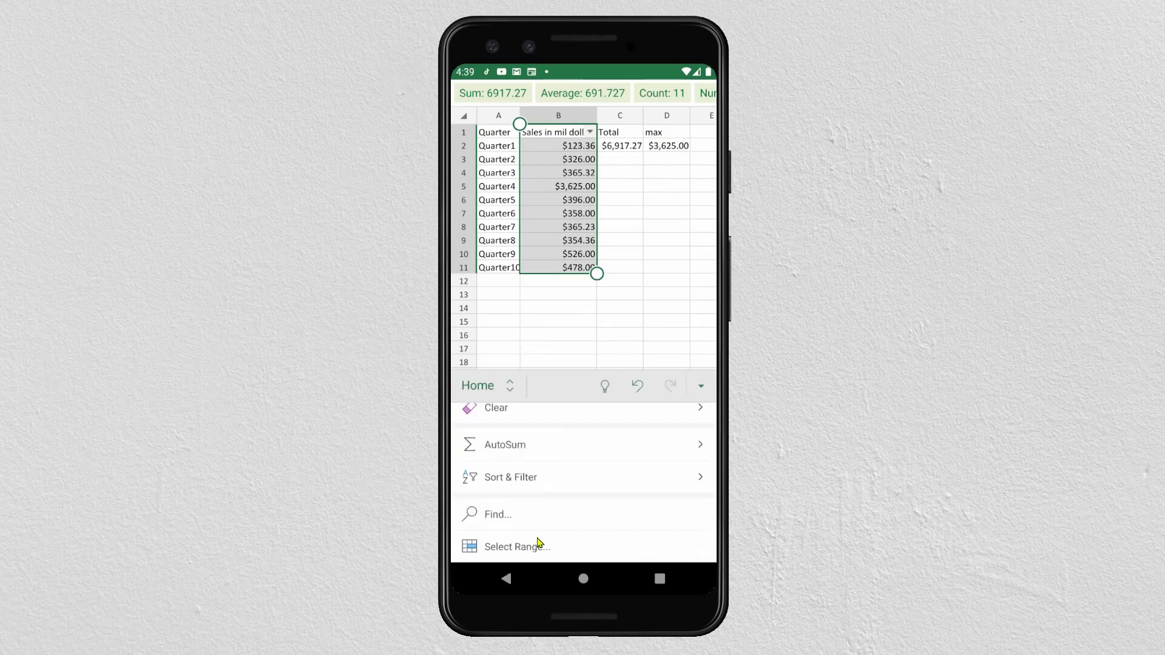
click(519, 485)
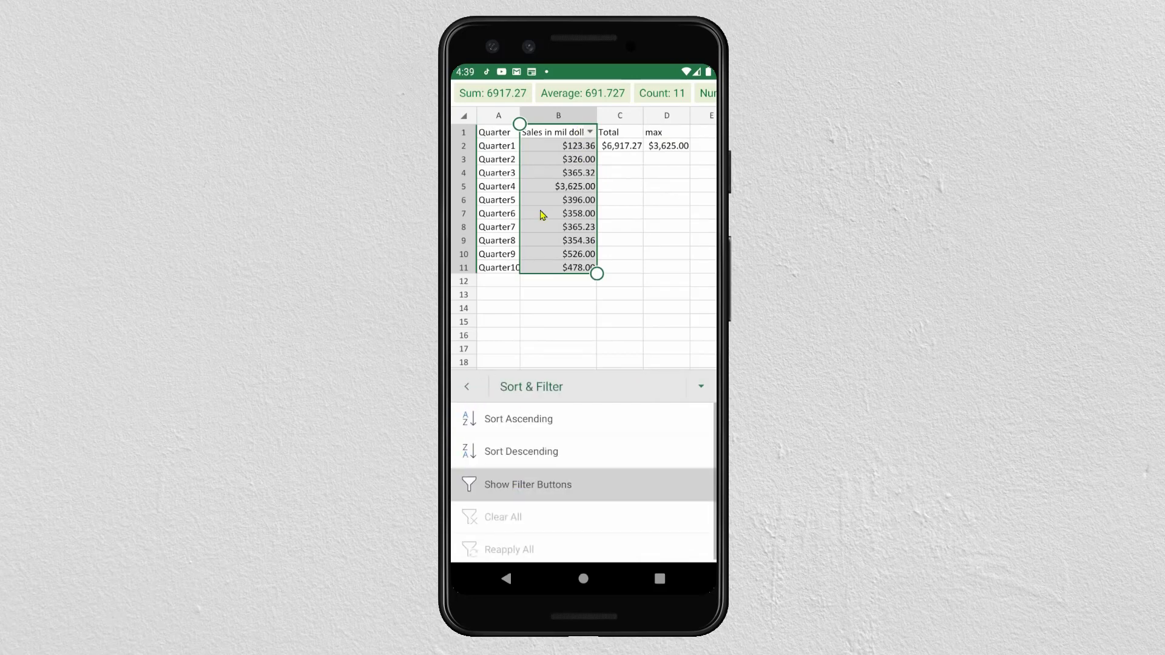
click(521, 452)
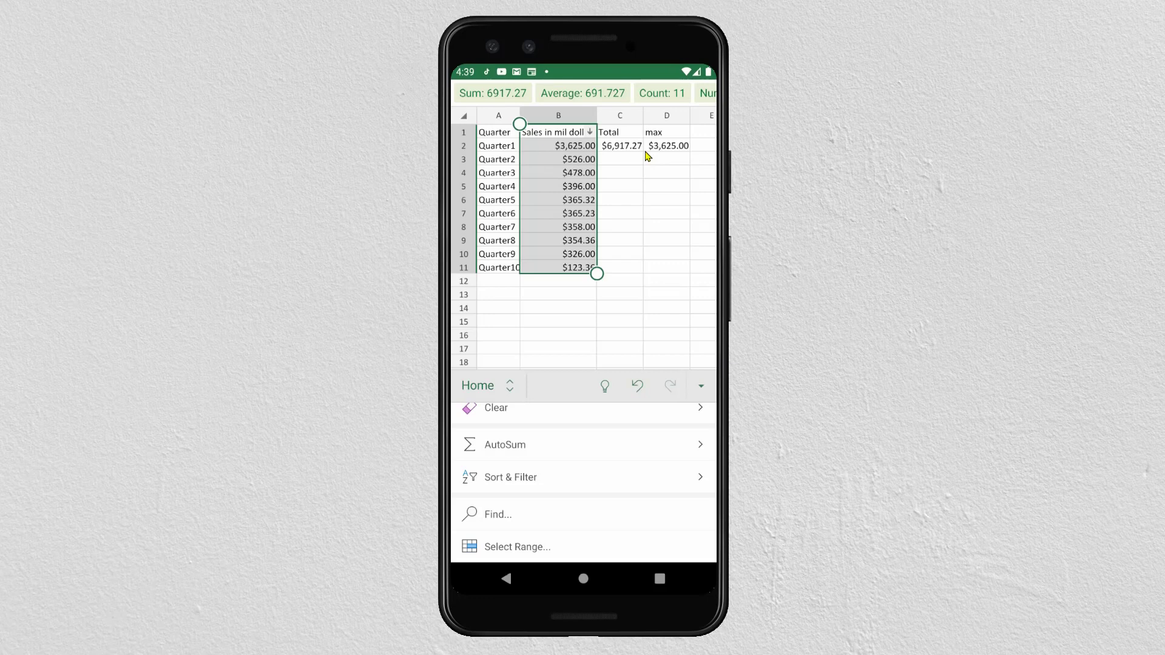
Step: Post a comment on cell B5 reading "it was supervised by" followed by the supervisor's first name, and close the comment
click(589, 190)
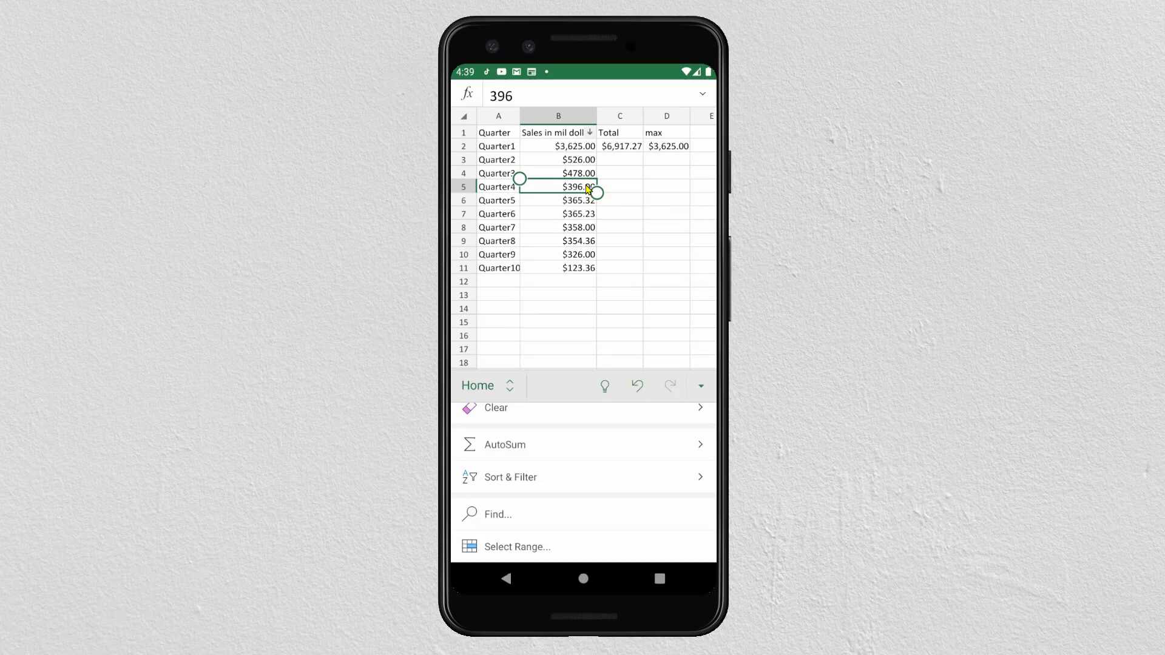
click(500, 387)
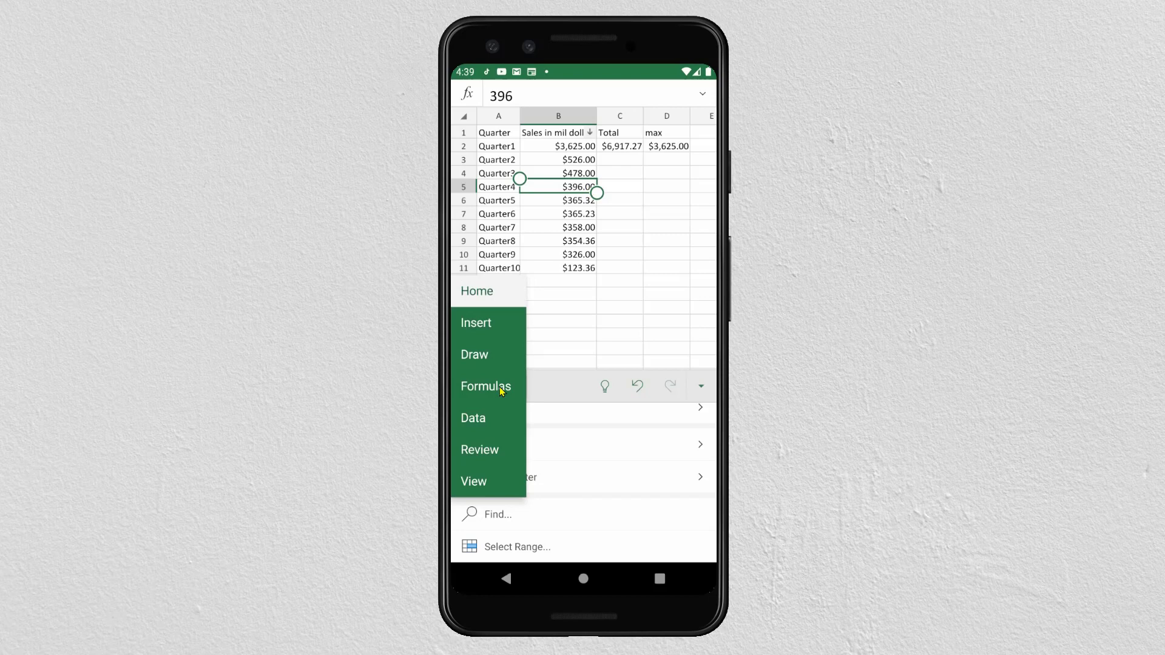
click(478, 327)
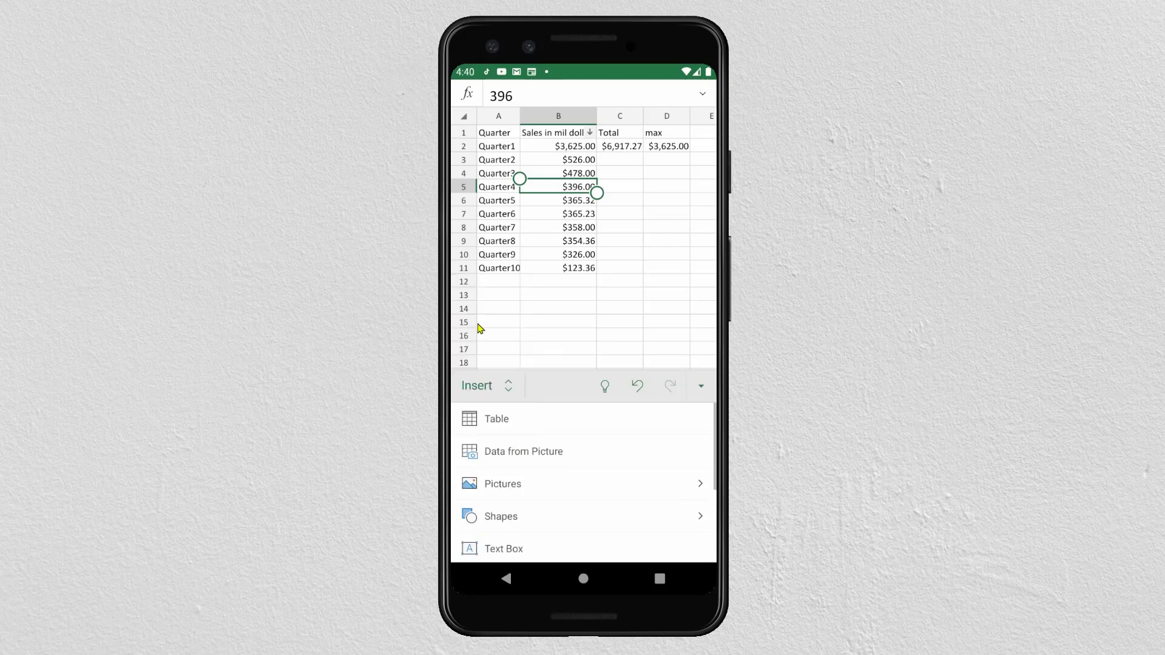
drag(595, 489, 594, 447)
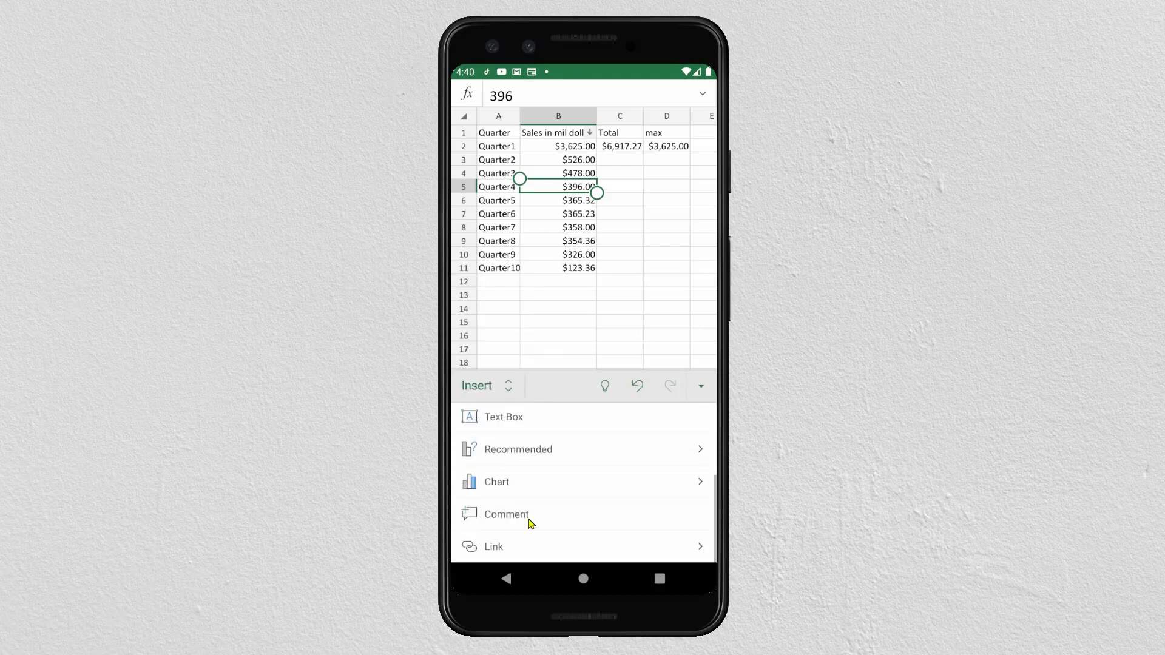
click(521, 519)
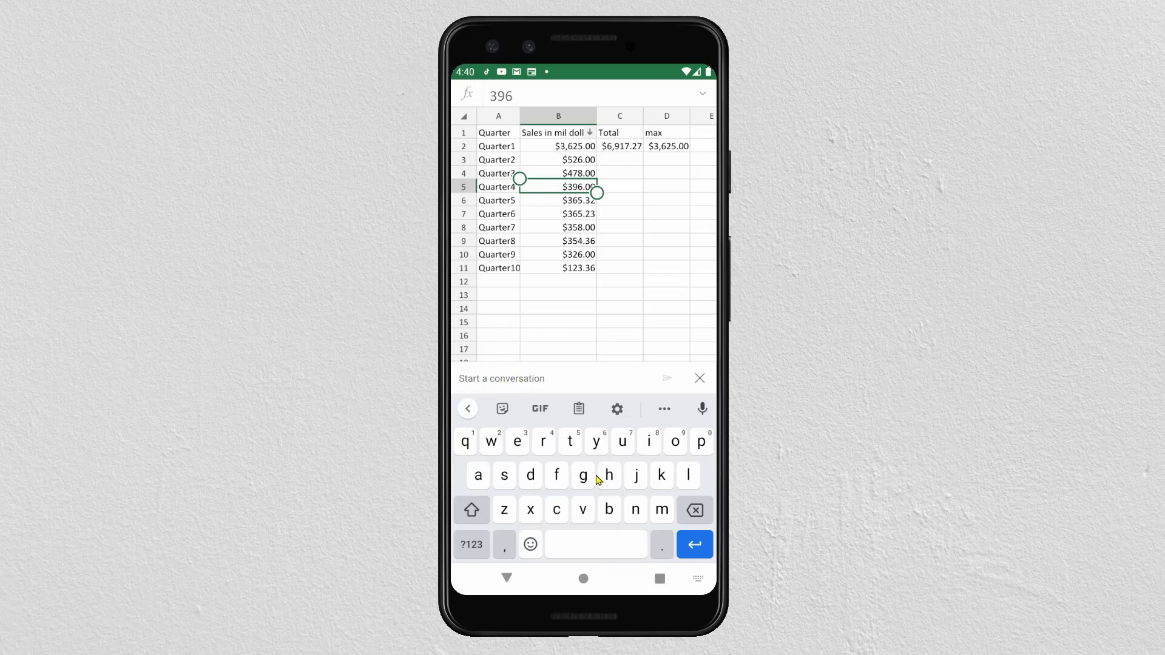
click(648, 442)
click(570, 442)
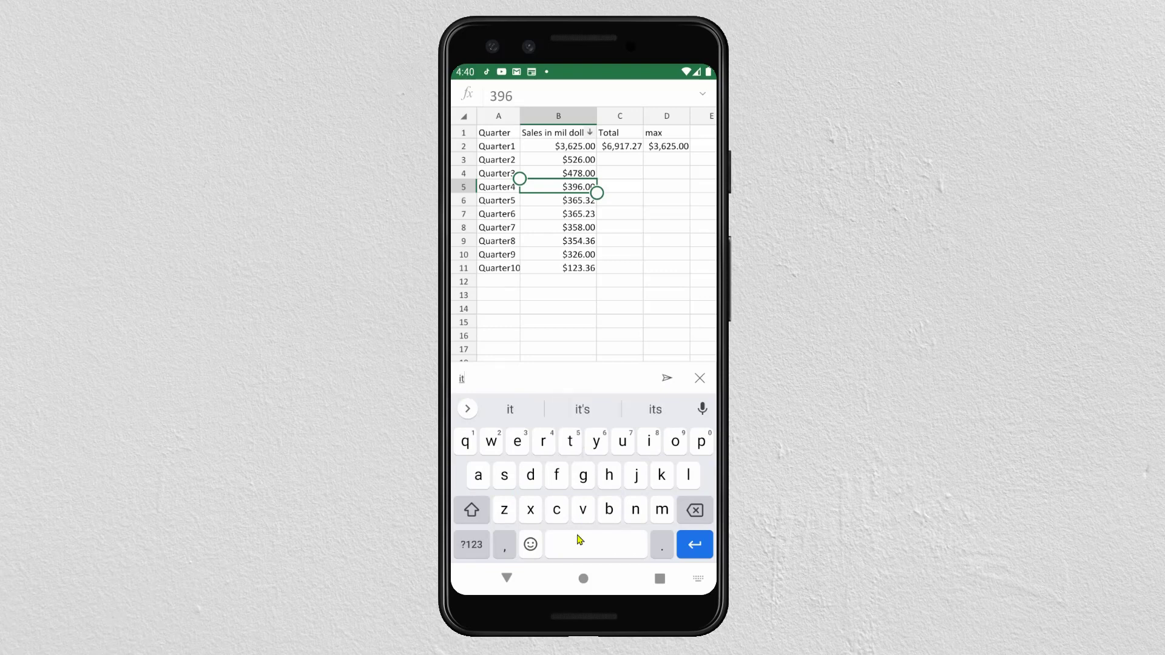
click(582, 544)
text(wa)
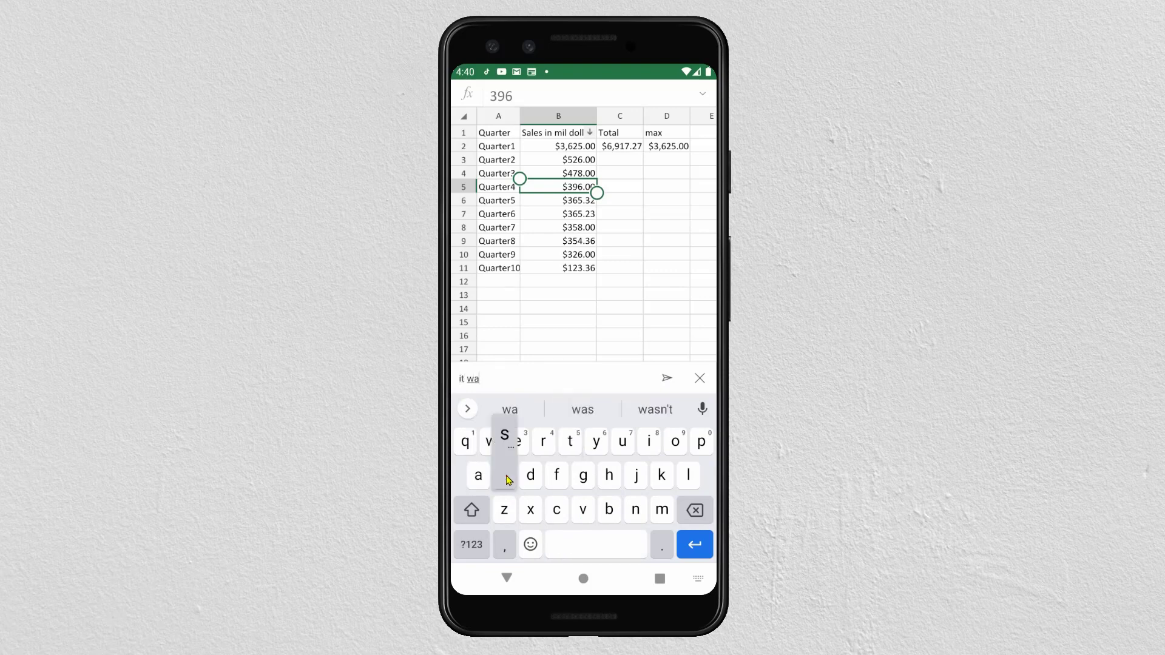
text(s supervised by david)
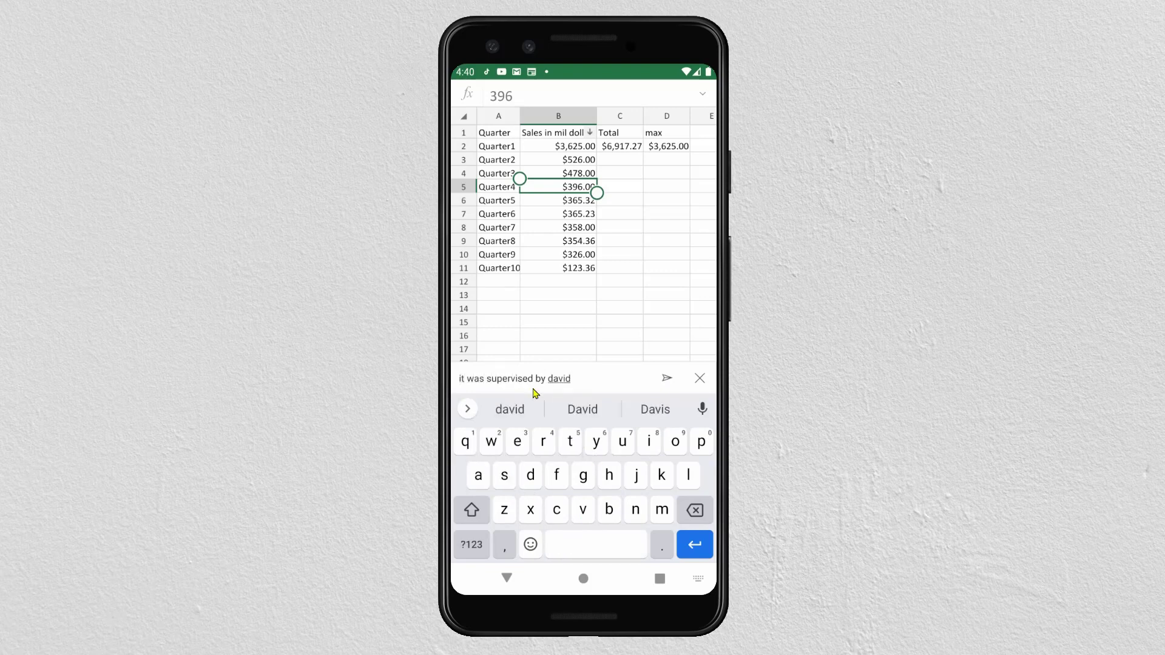
click(668, 379)
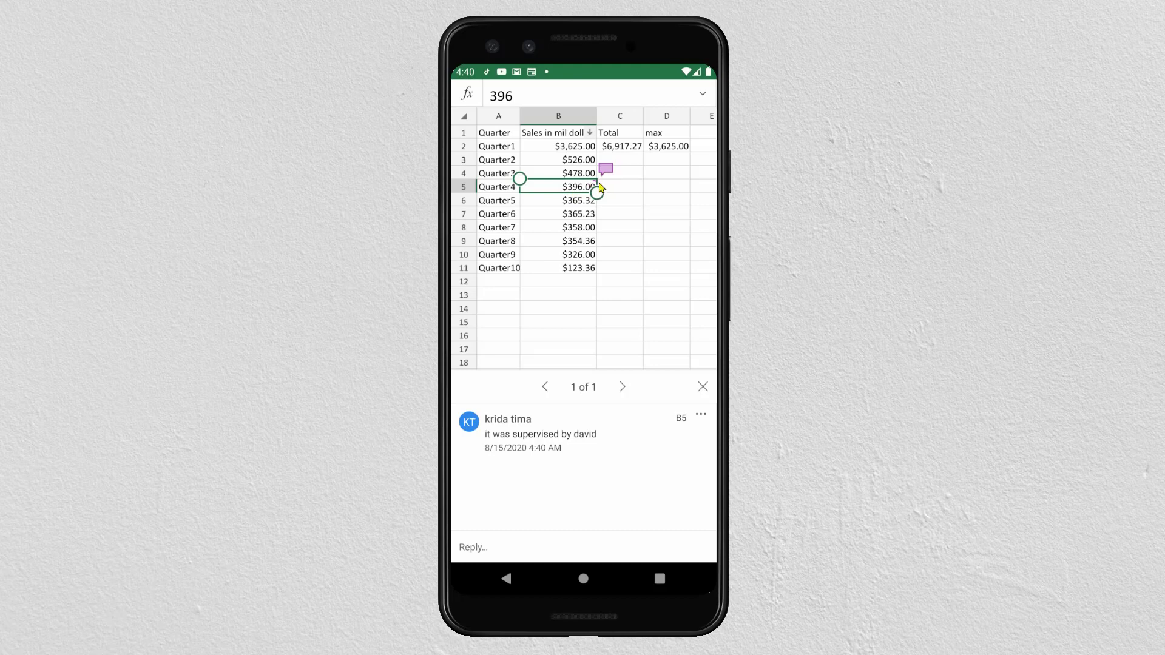
key(Escape)
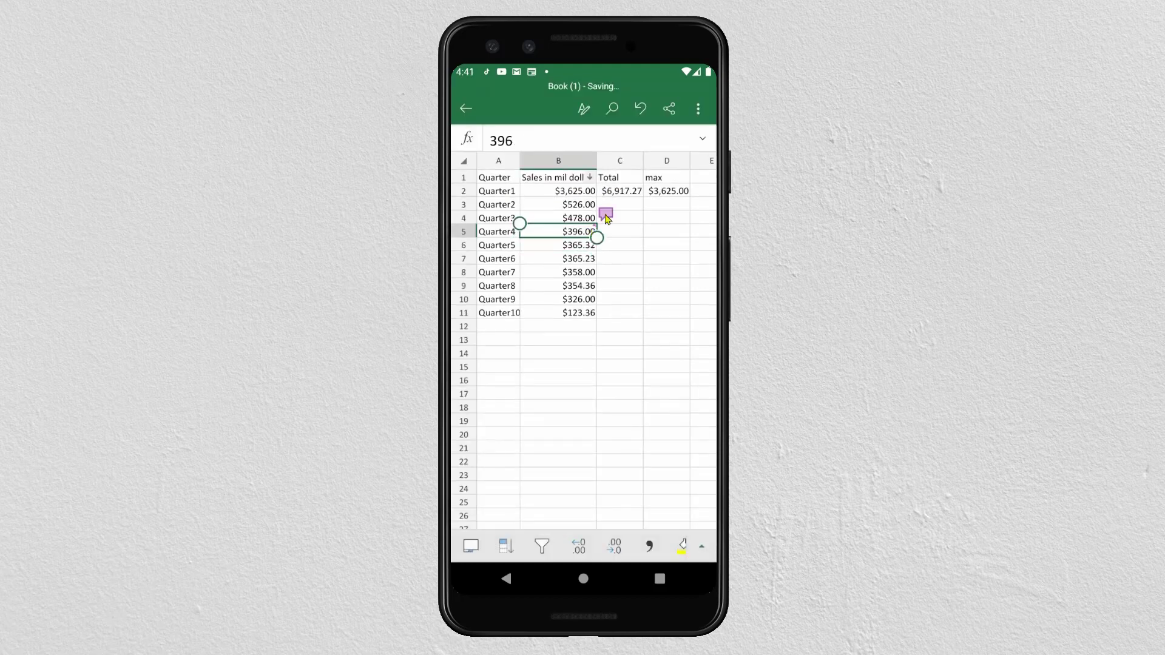
Step: Reopen the comment on cell B5 to read it, close it and select cell B6
click(608, 216)
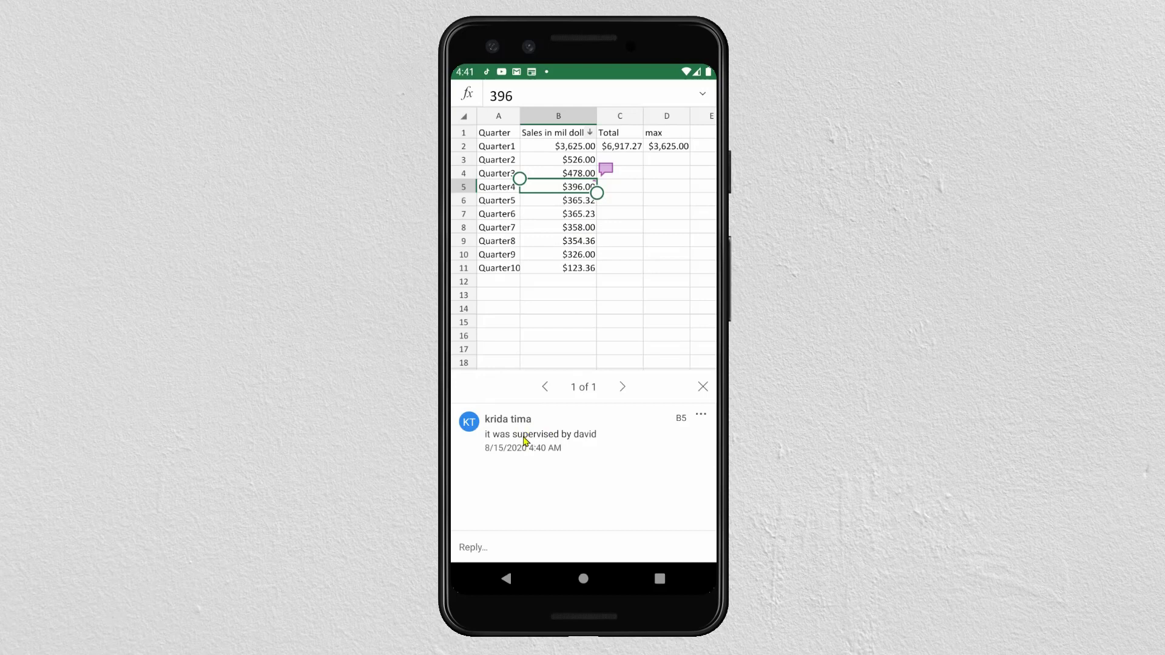
click(702, 386)
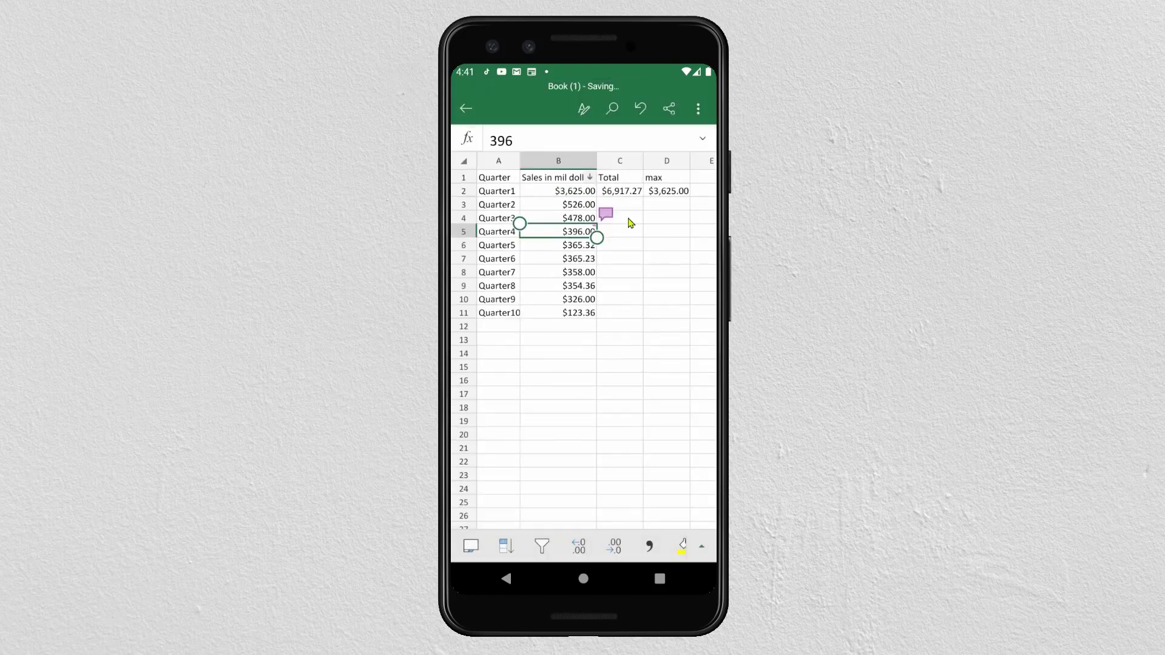
click(556, 250)
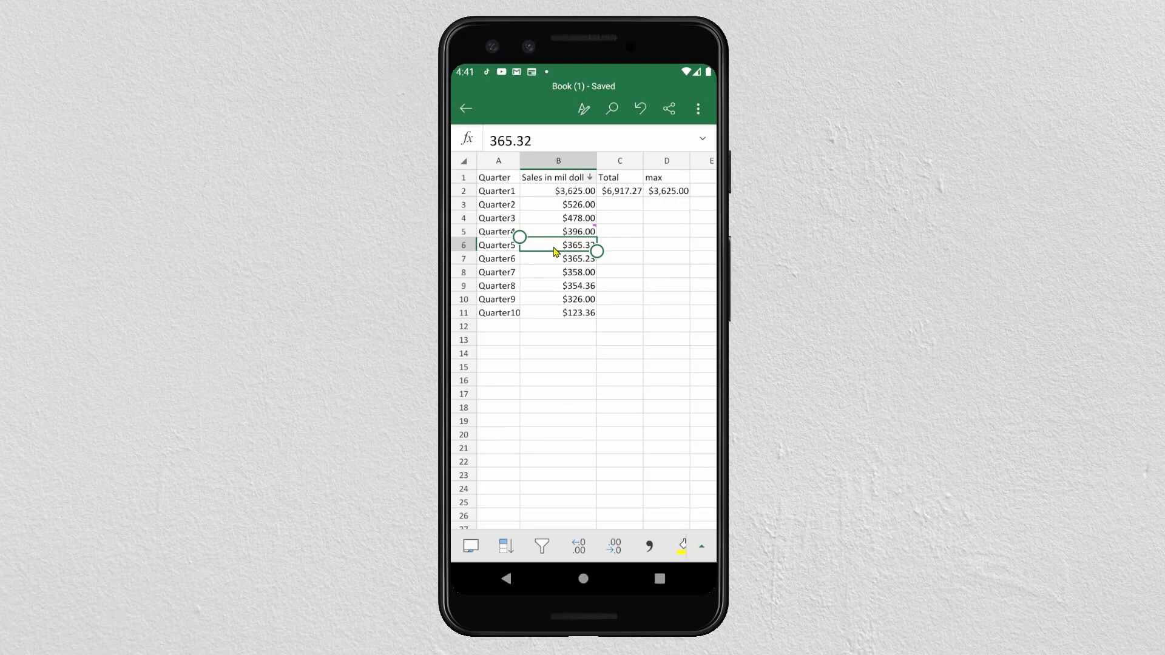
Step: Leave the current workbook and open the recent workbook Sales per month
click(466, 109)
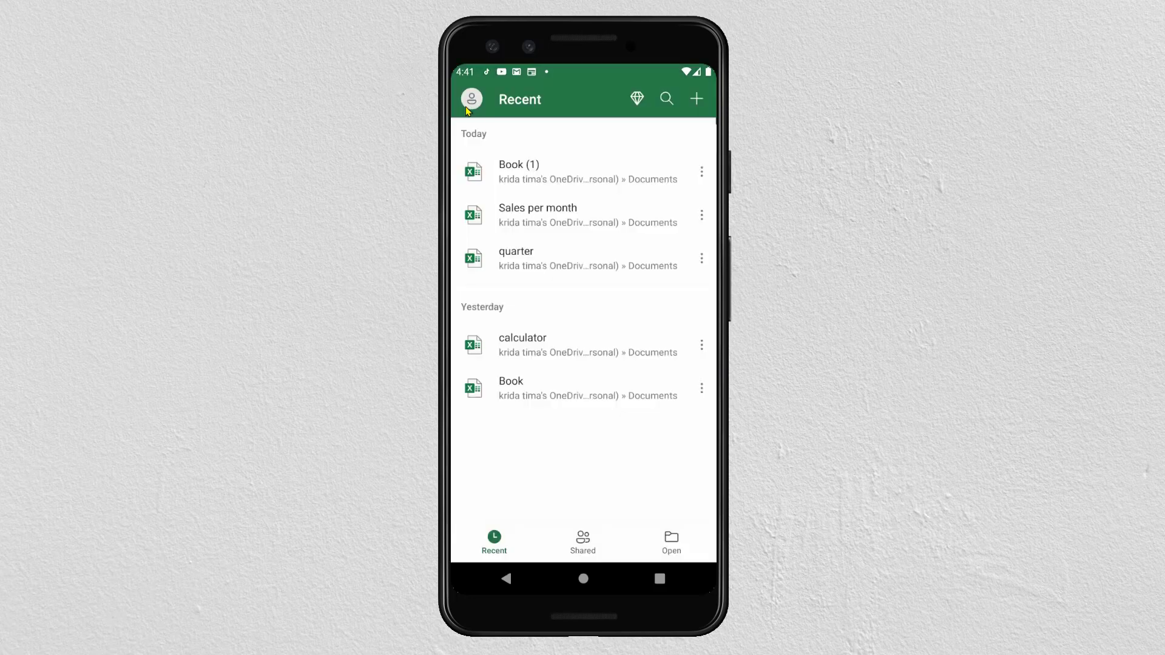
click(539, 219)
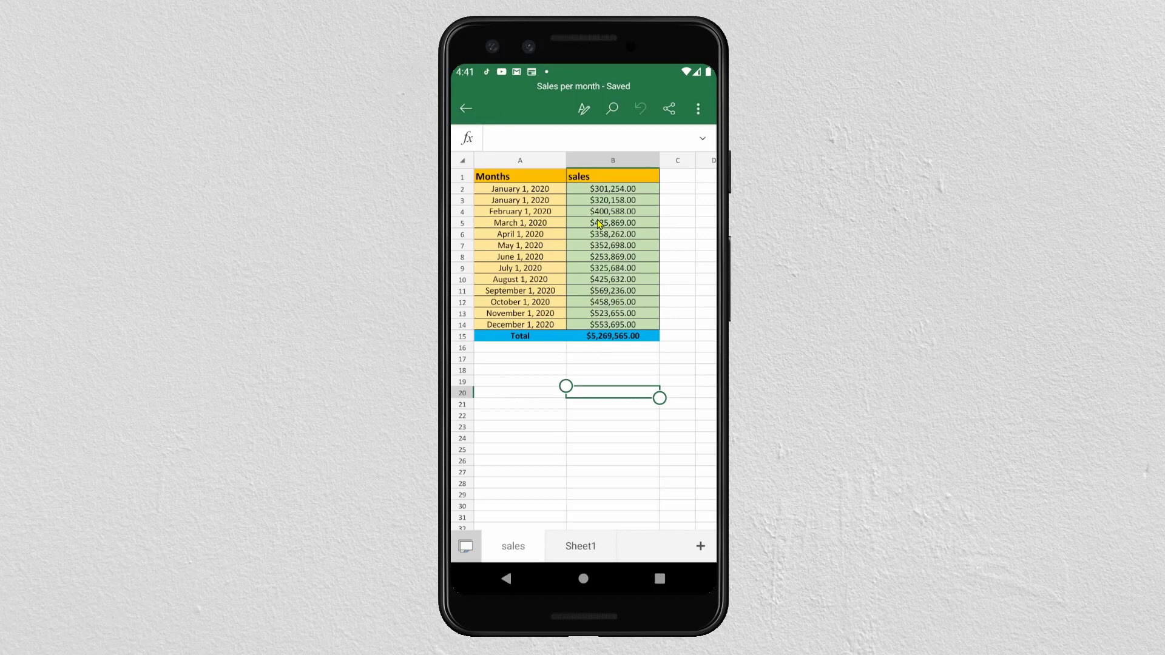
Step: Insert a line chart of the months and sales in A1:B14, using the first line chart style
click(514, 179)
drag(566, 184, 665, 336)
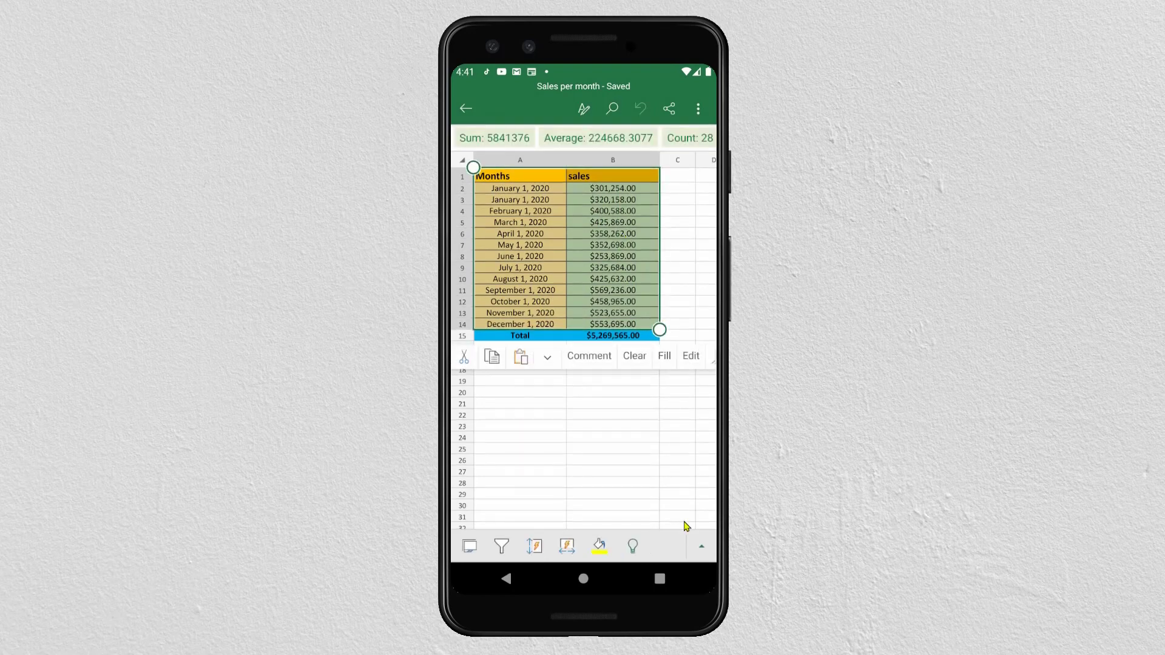
click(702, 549)
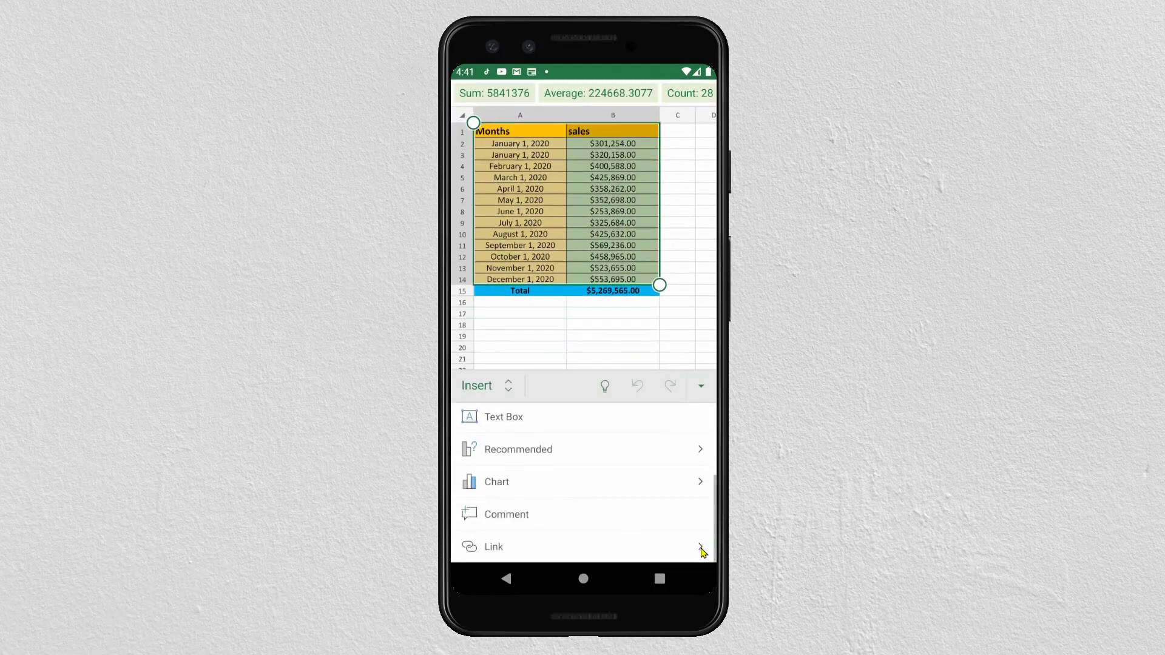
click(487, 388)
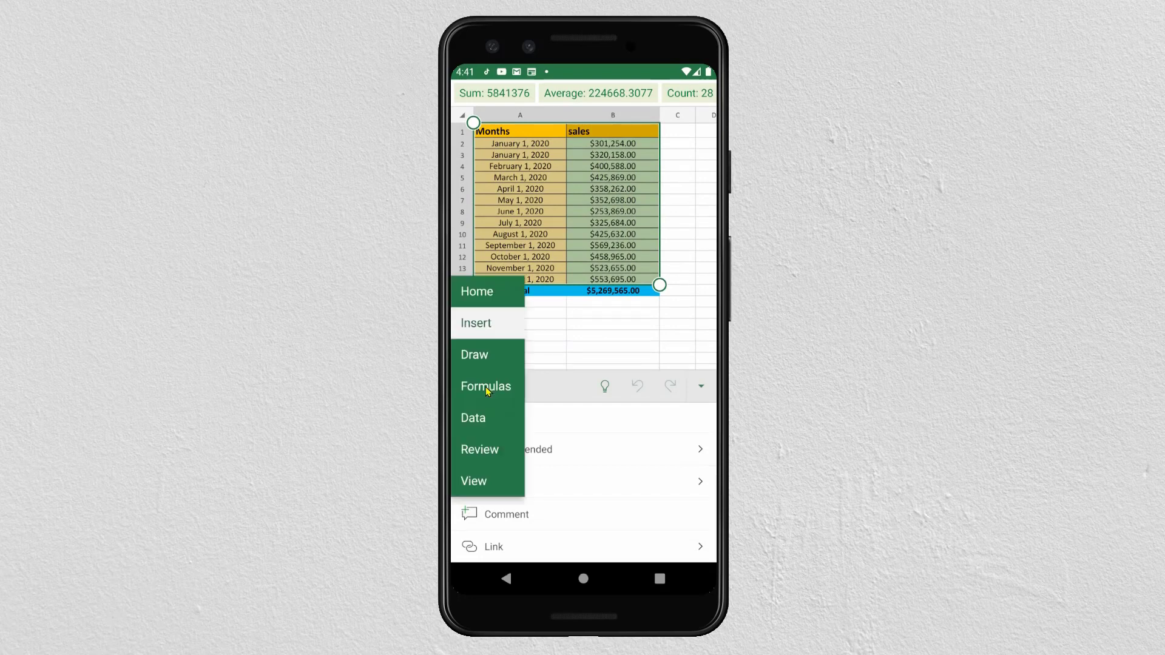
click(485, 328)
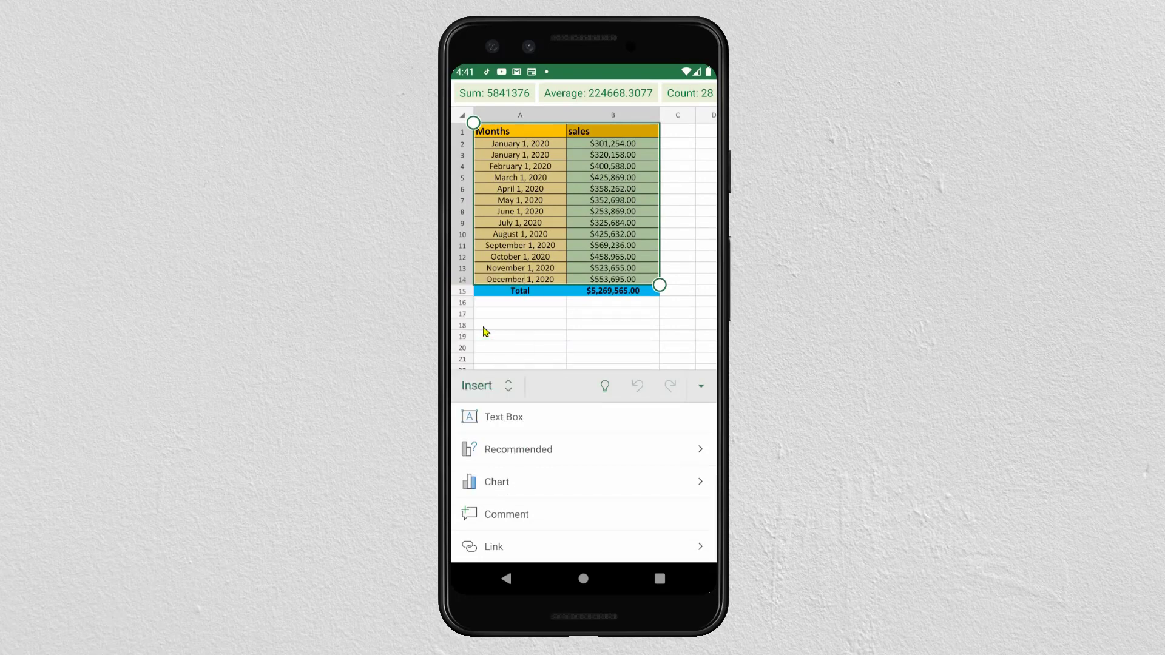
click(502, 483)
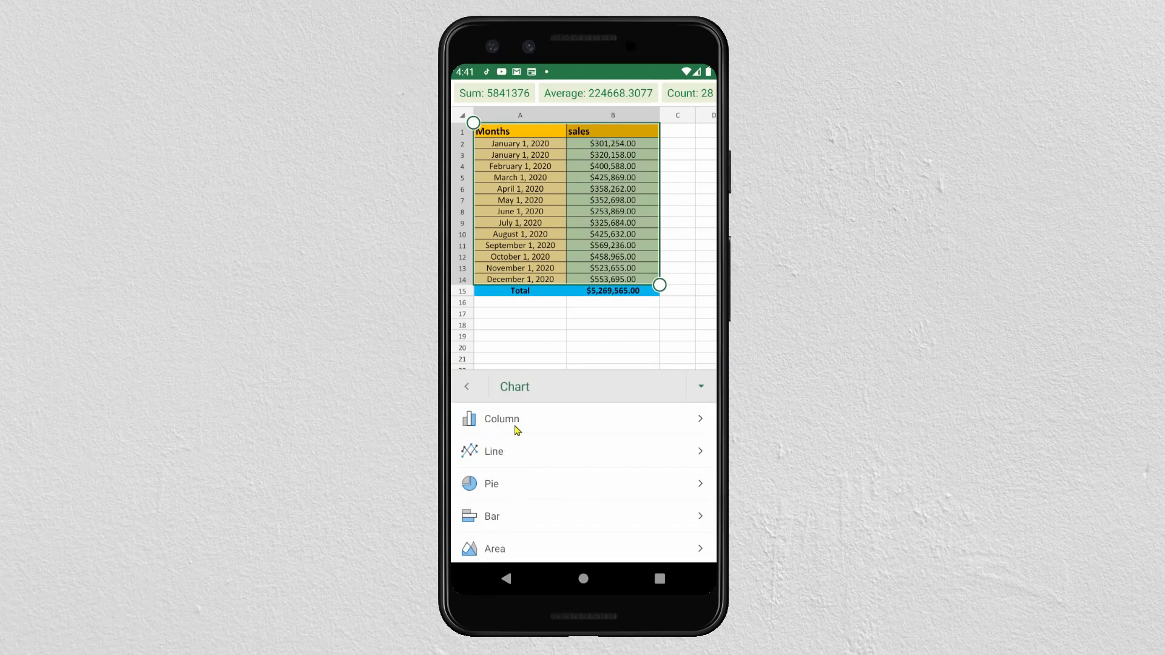
click(495, 453)
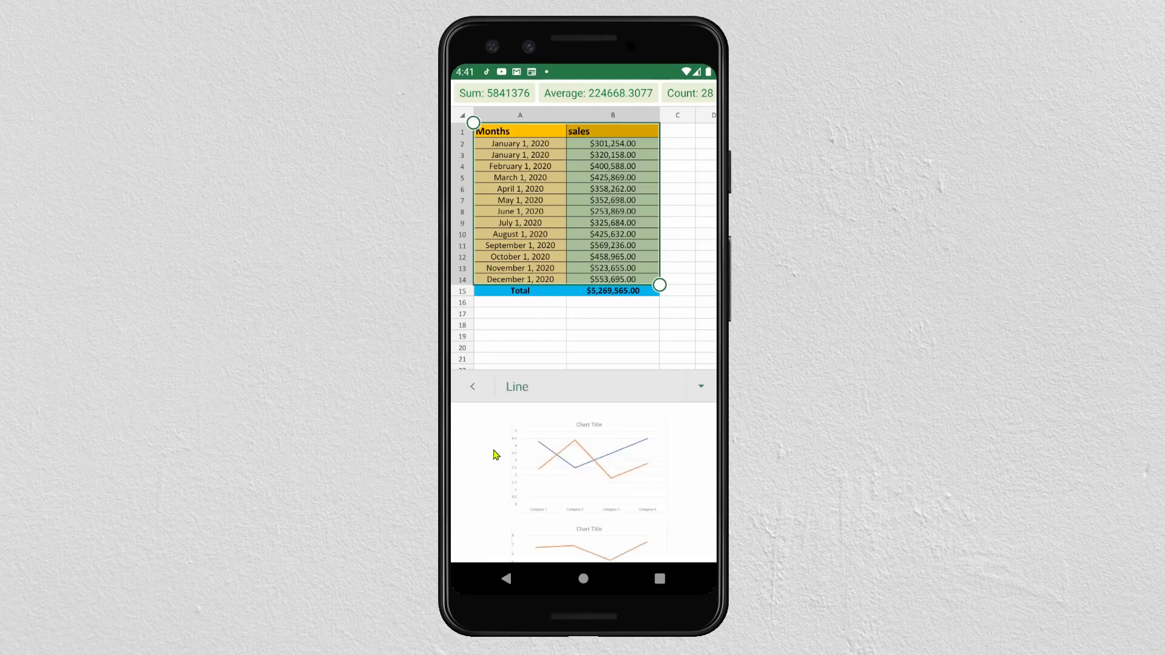
drag(596, 495, 593, 445)
scroll(593, 445, down, 4)
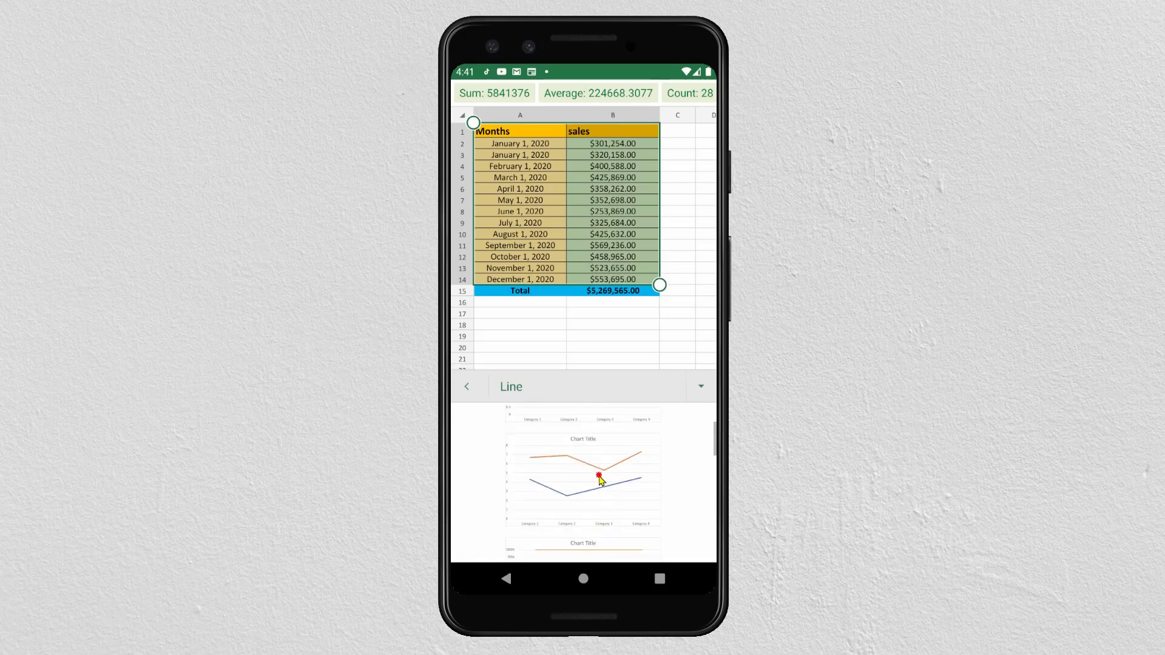
scroll(605, 497, down, 3)
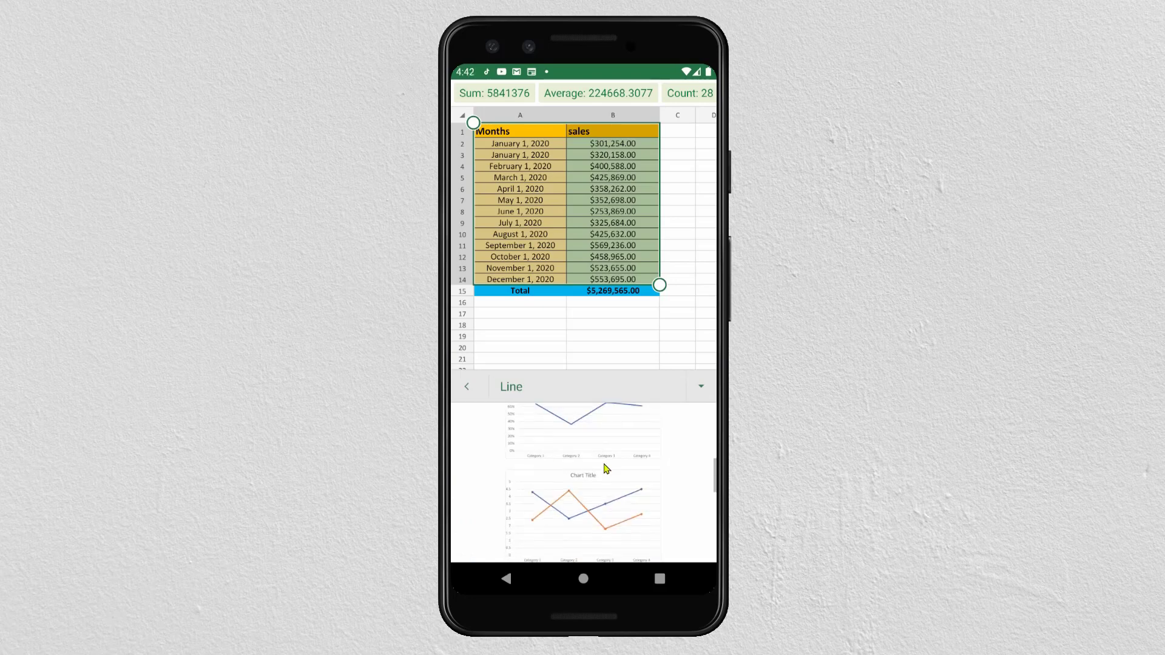
scroll(609, 476, up, 5)
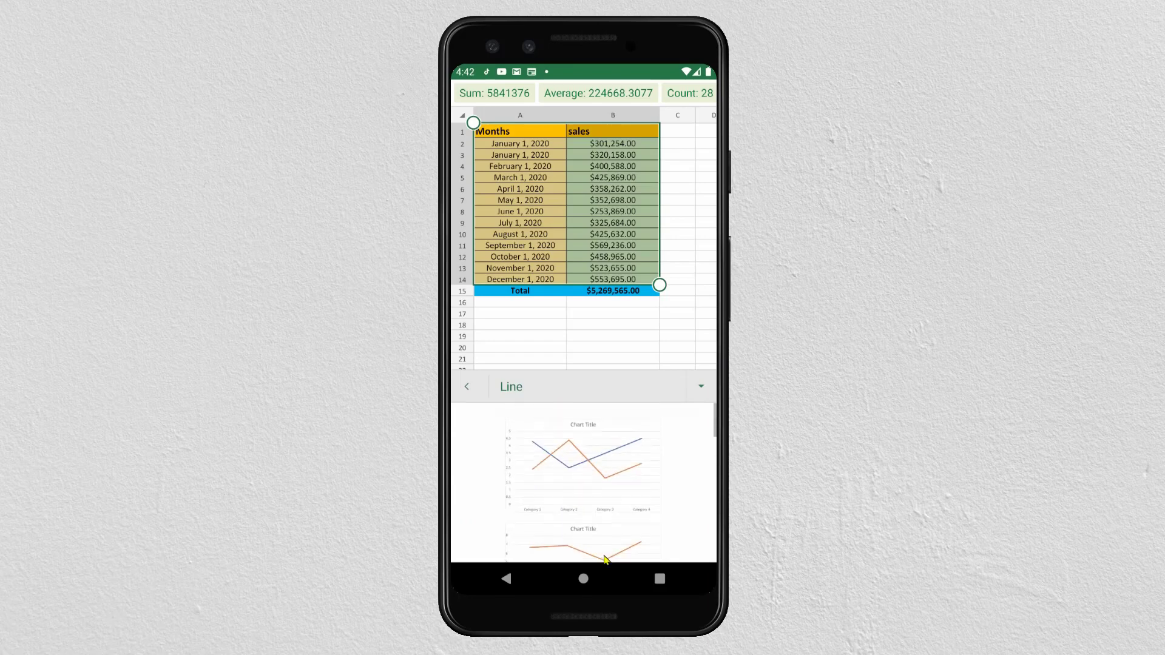
click(584, 462)
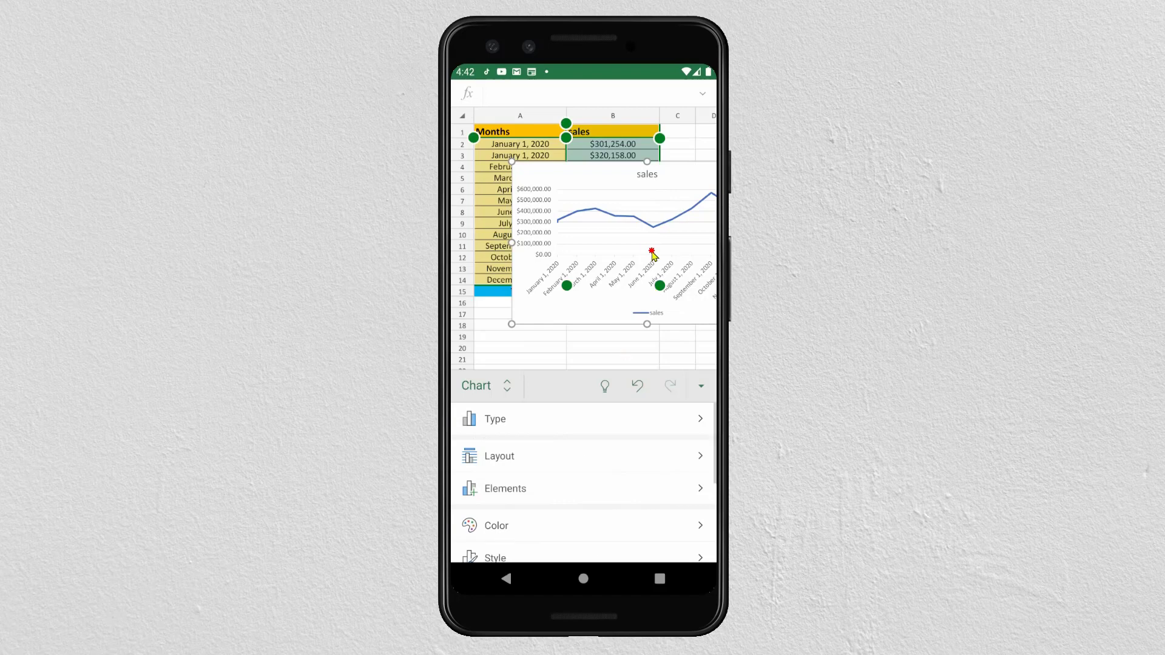
Step: Move the sales line chart below the table's Total row and deselect it
click(568, 294)
drag(569, 294, 536, 291)
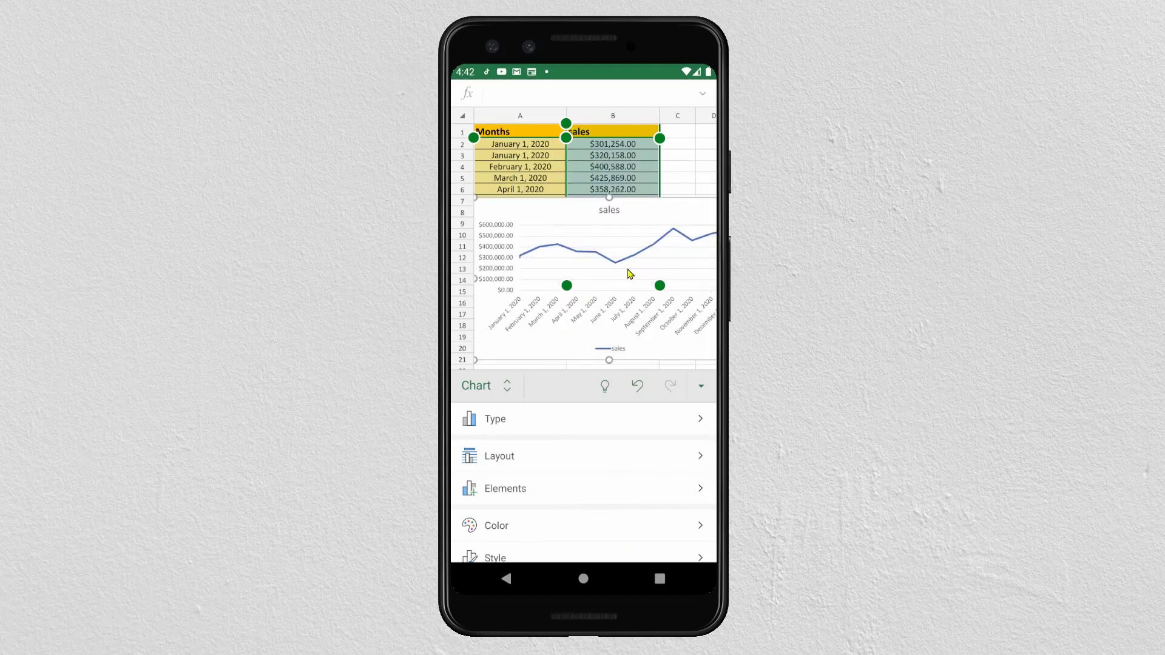
drag(634, 300, 635, 338)
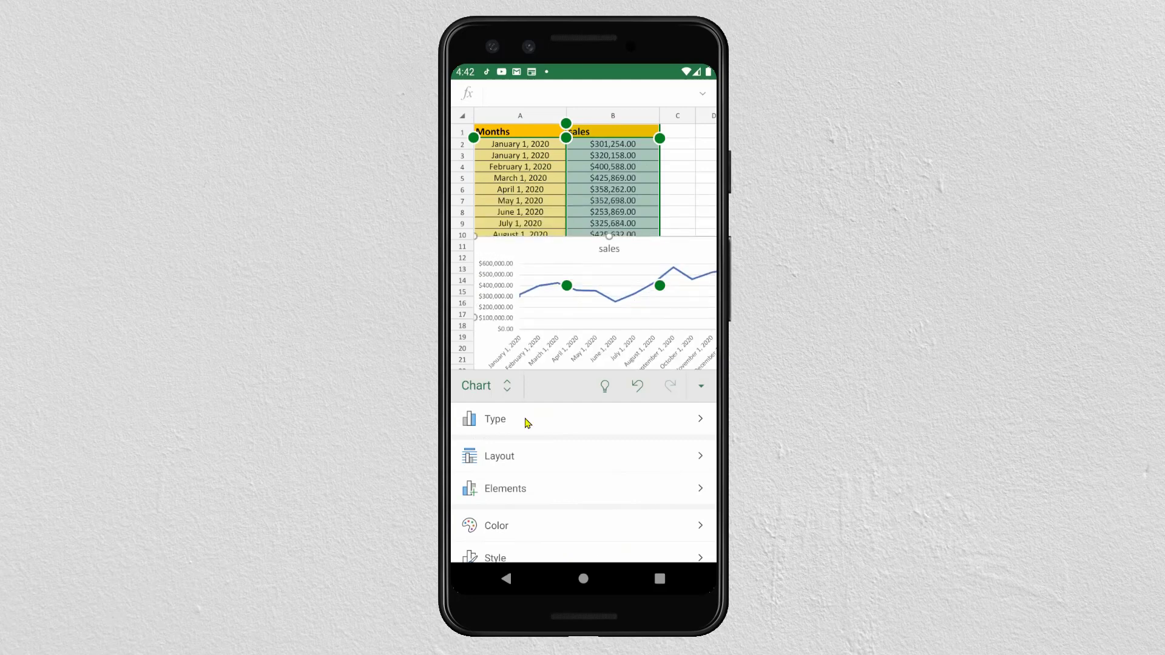
click(494, 385)
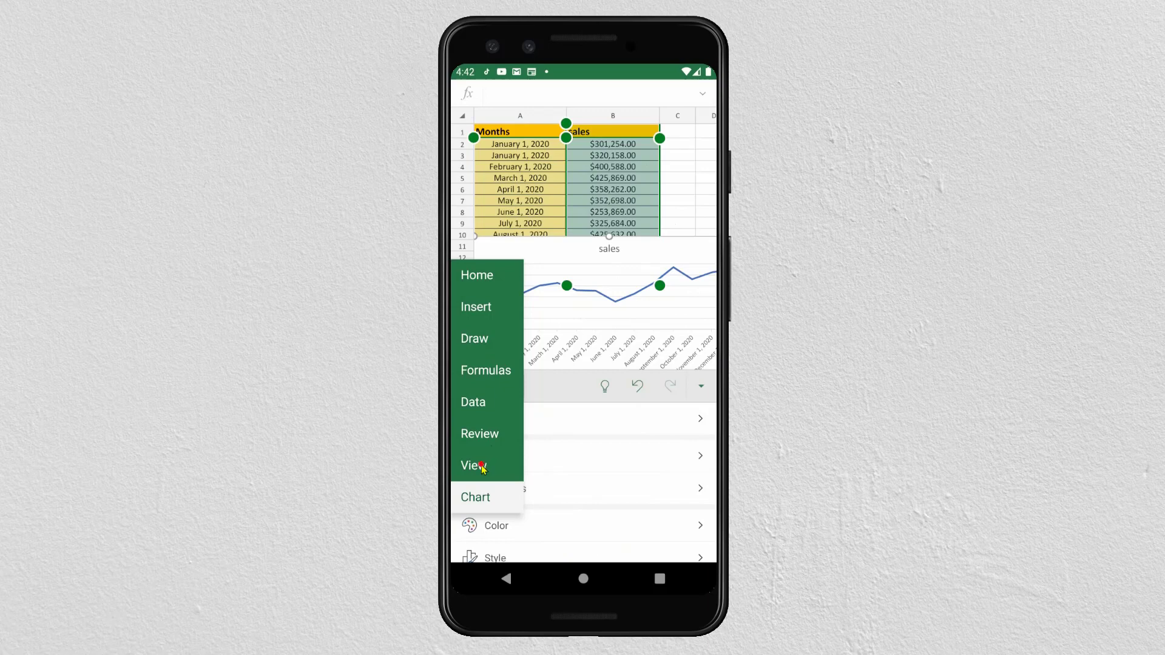
click(474, 465)
drag(556, 531, 549, 446)
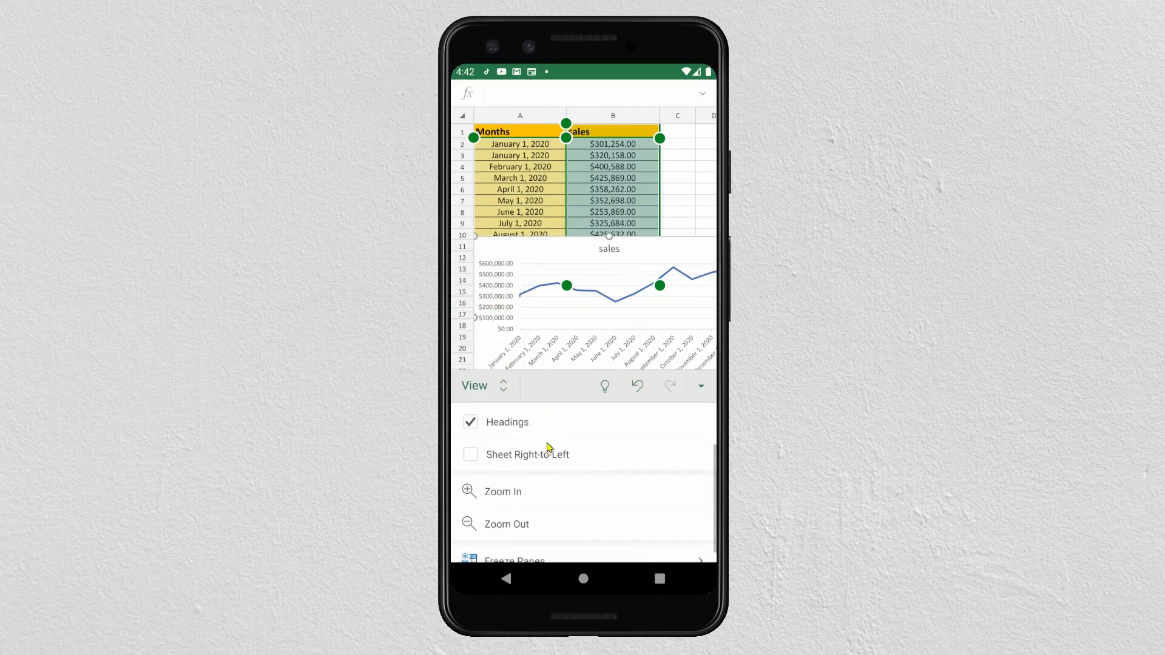
click(507, 525)
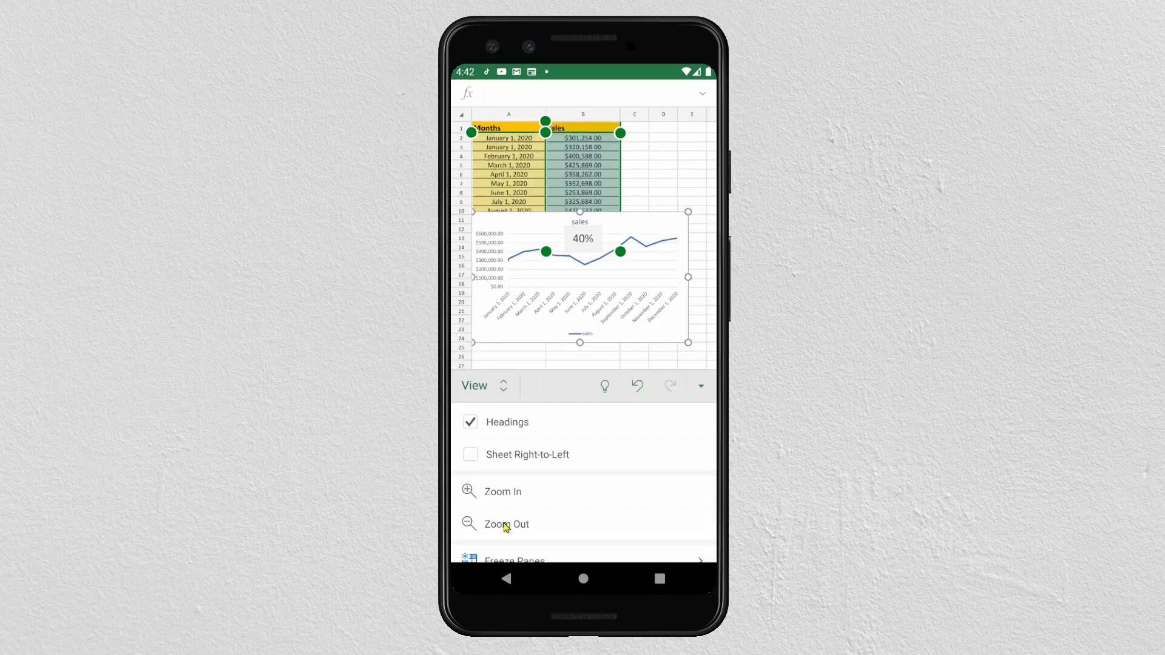
click(663, 229)
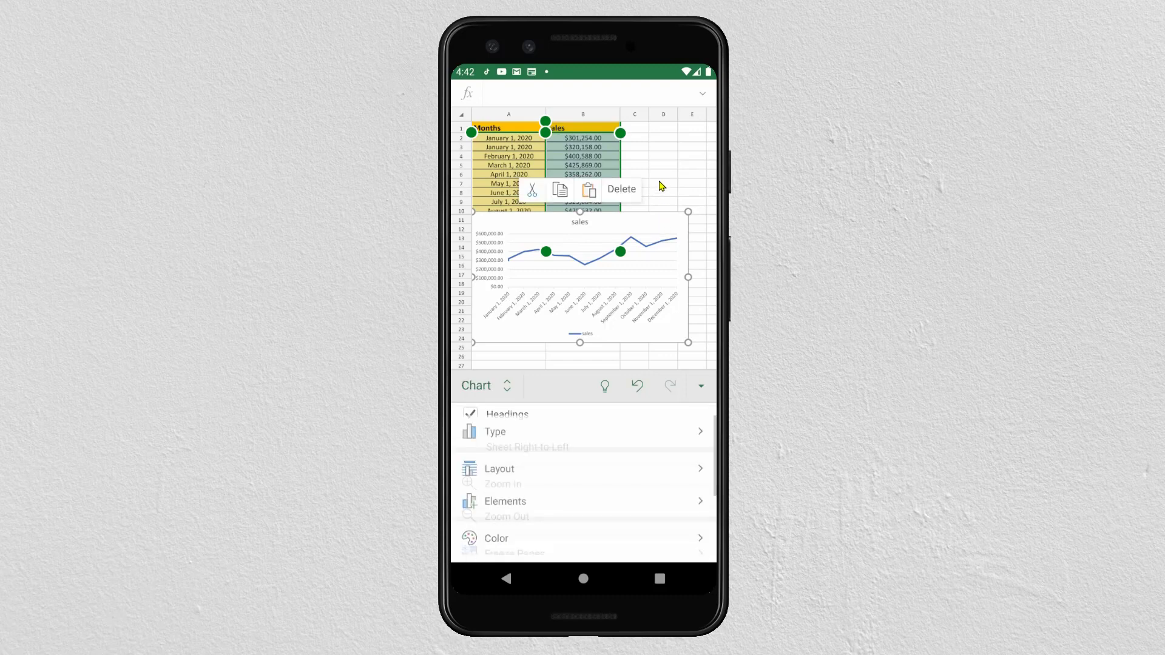
drag(661, 229, 652, 283)
click(667, 223)
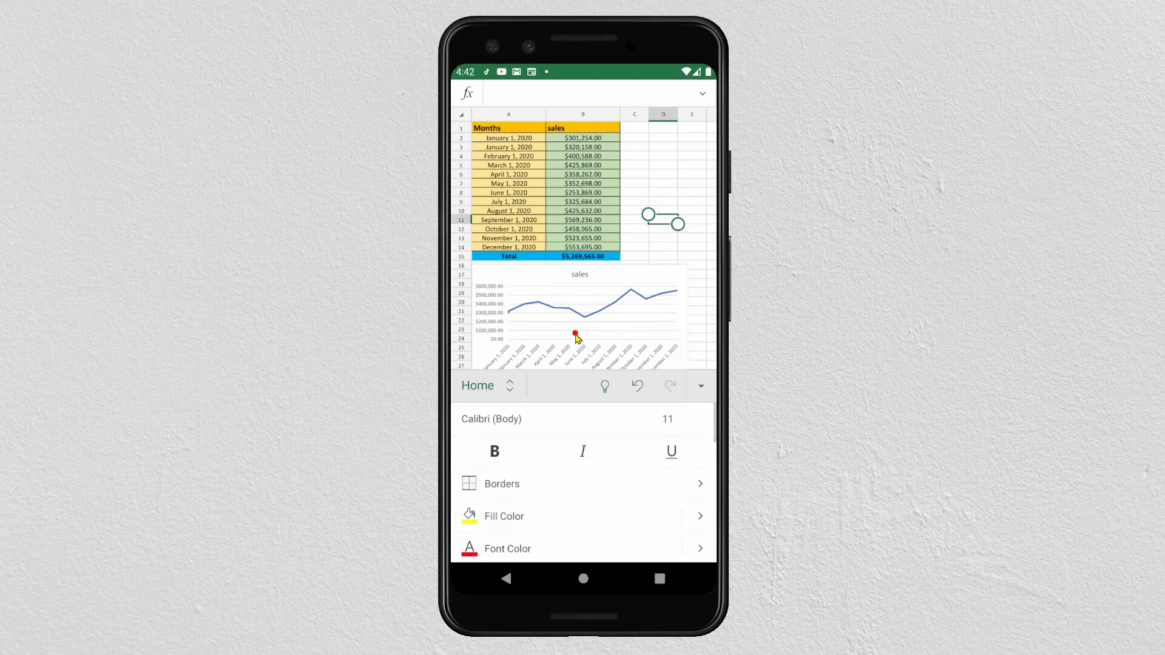
Step: Try the line chart layout without a title, and apply the layout with a vertical axis title and the legend beside the plot
drag(575, 338, 608, 294)
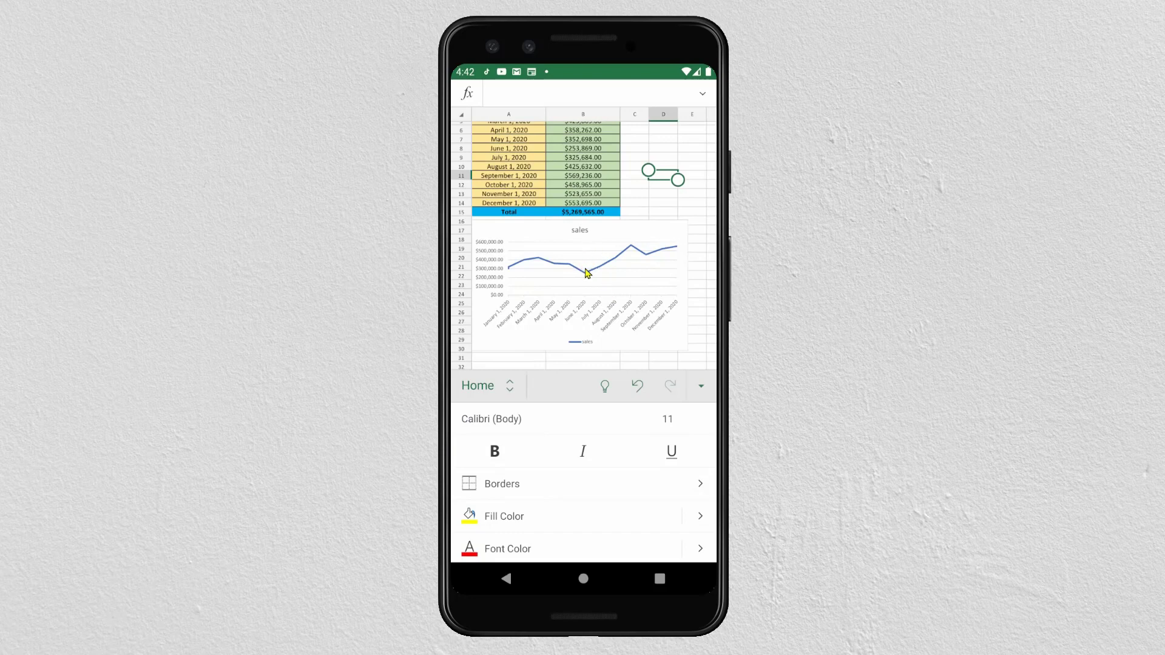
click(586, 272)
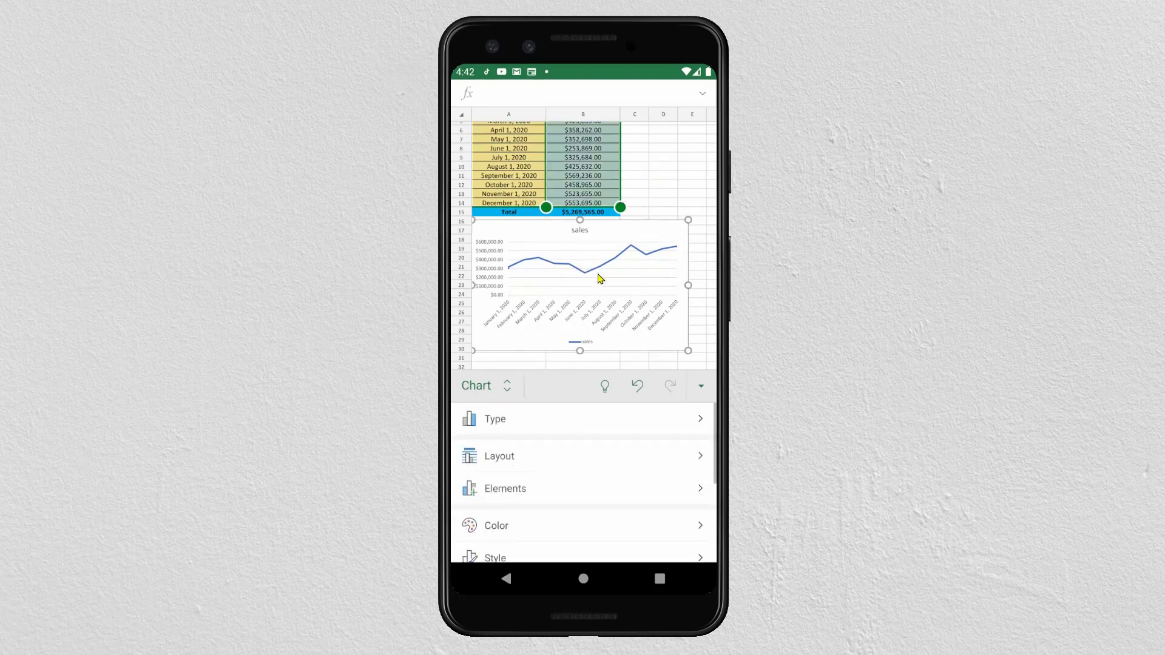
click(503, 457)
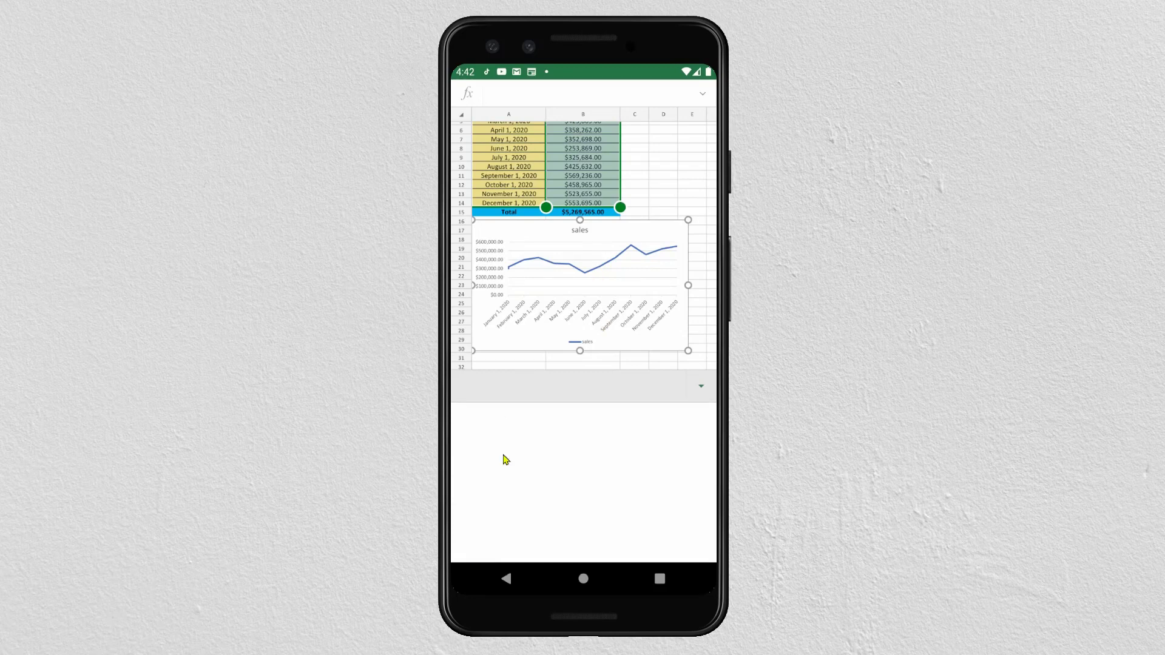
drag(620, 494, 619, 421)
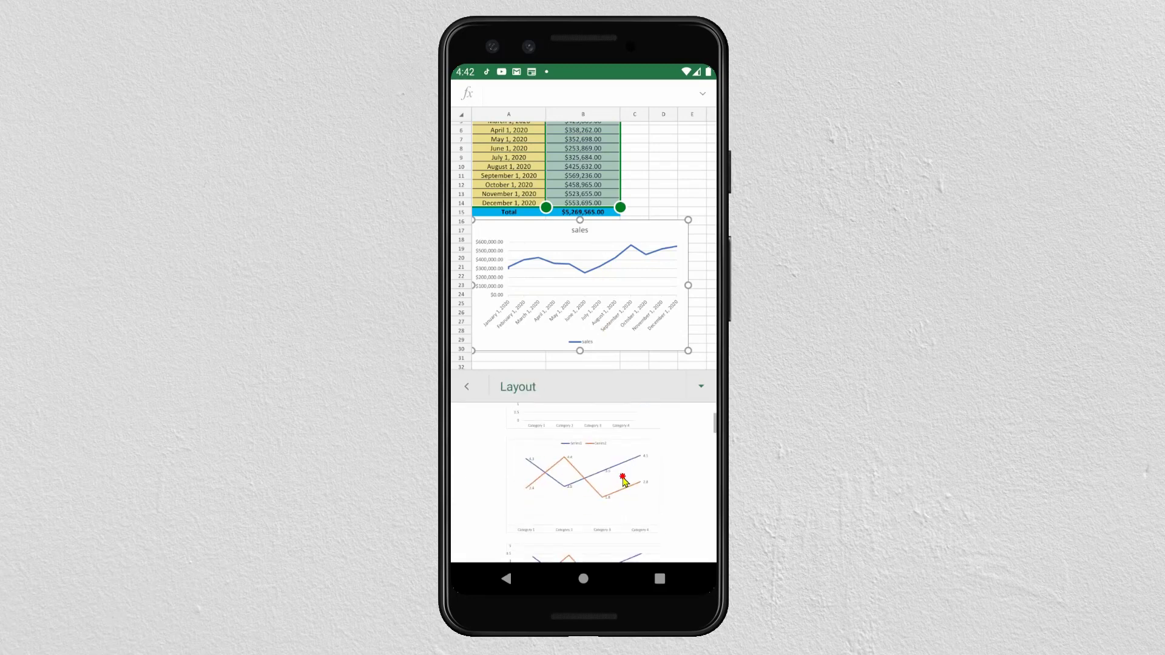
drag(619, 479, 619, 395)
drag(621, 483, 621, 408)
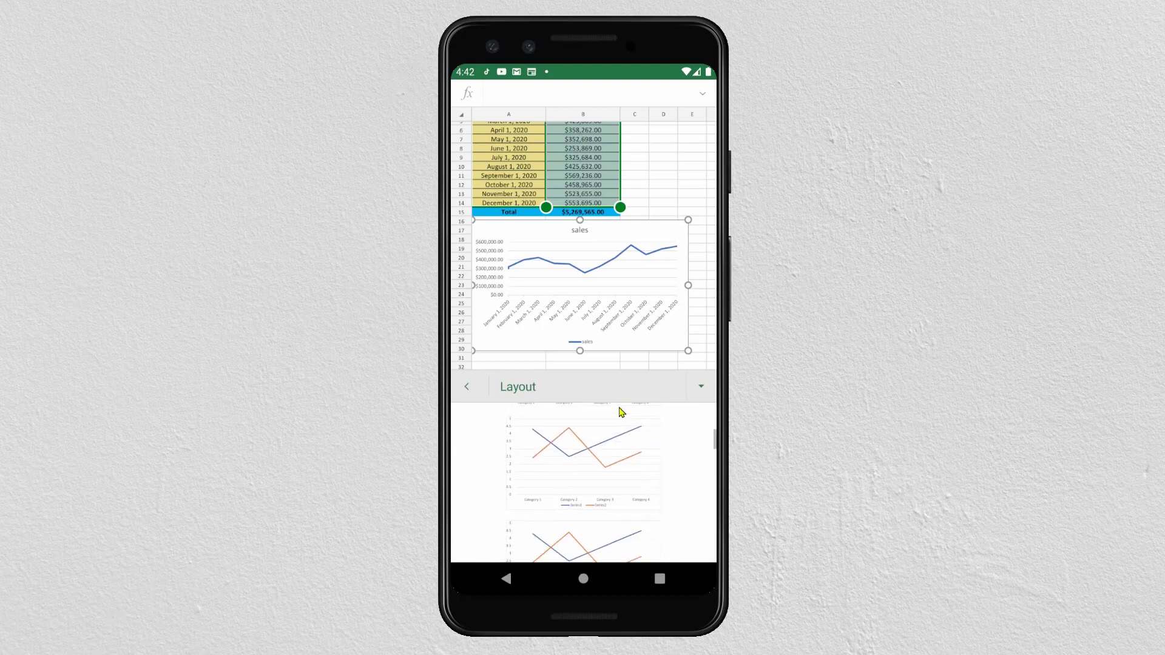
drag(619, 463, 617, 417)
drag(617, 468, 608, 416)
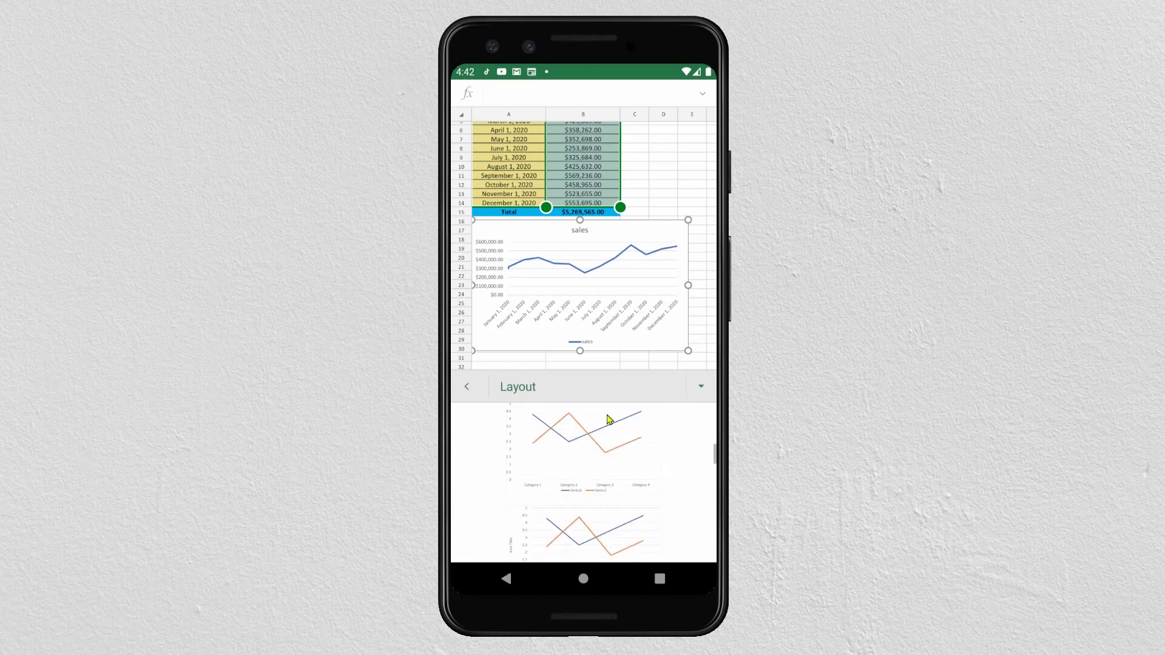
drag(613, 476, 612, 419)
click(611, 436)
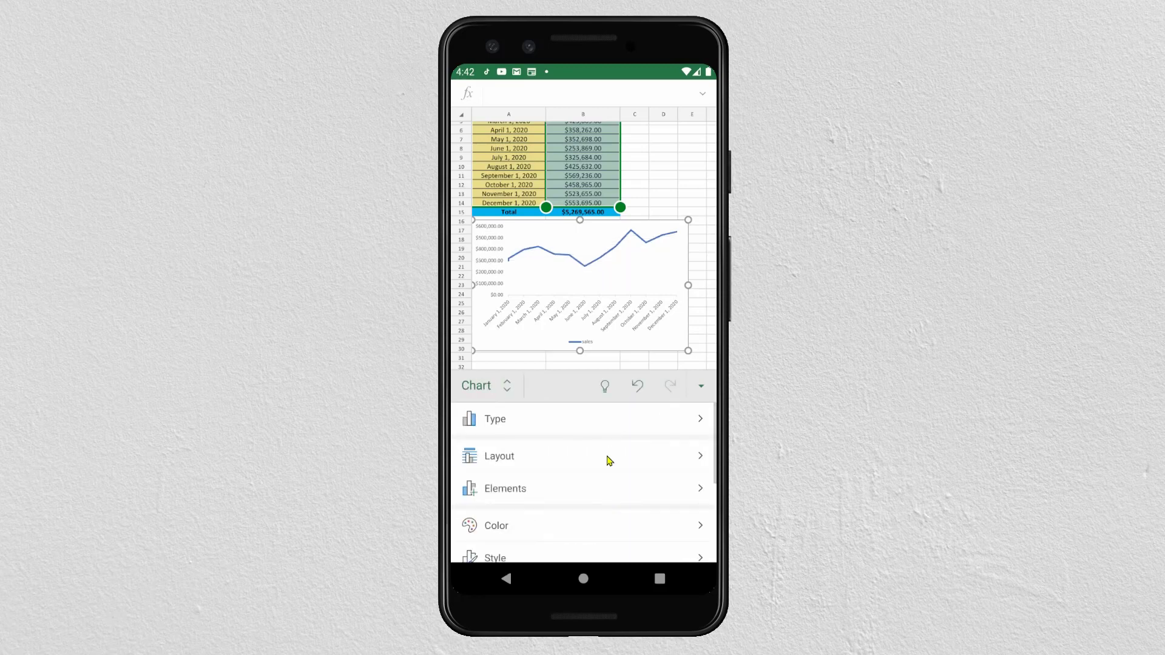
click(552, 456)
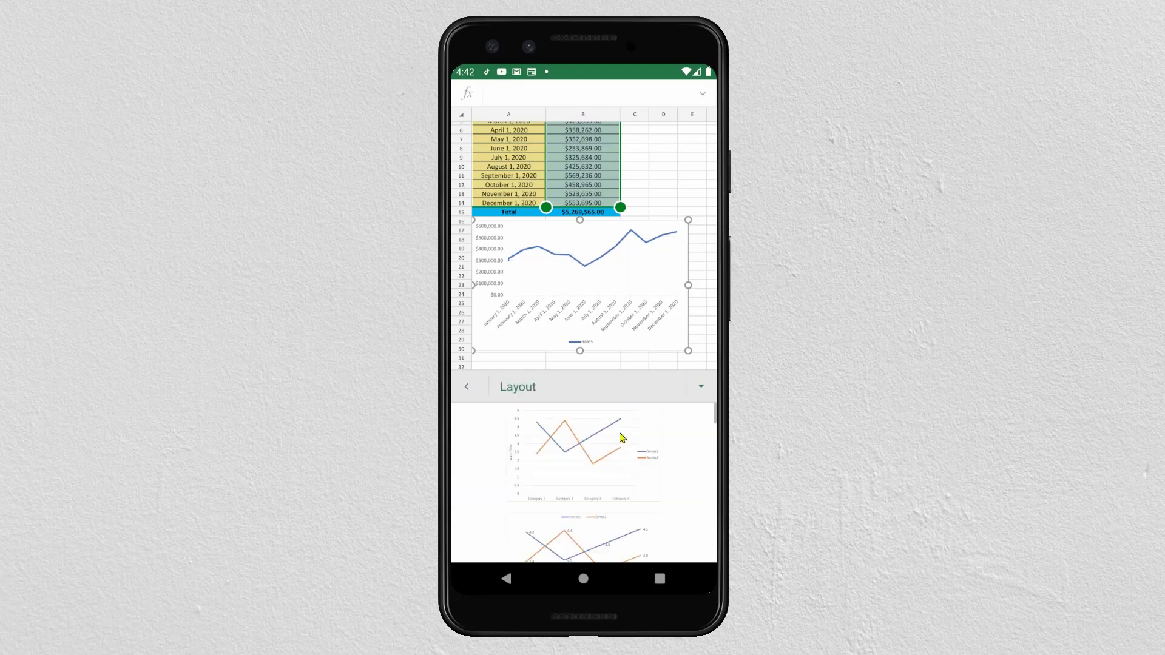
click(611, 449)
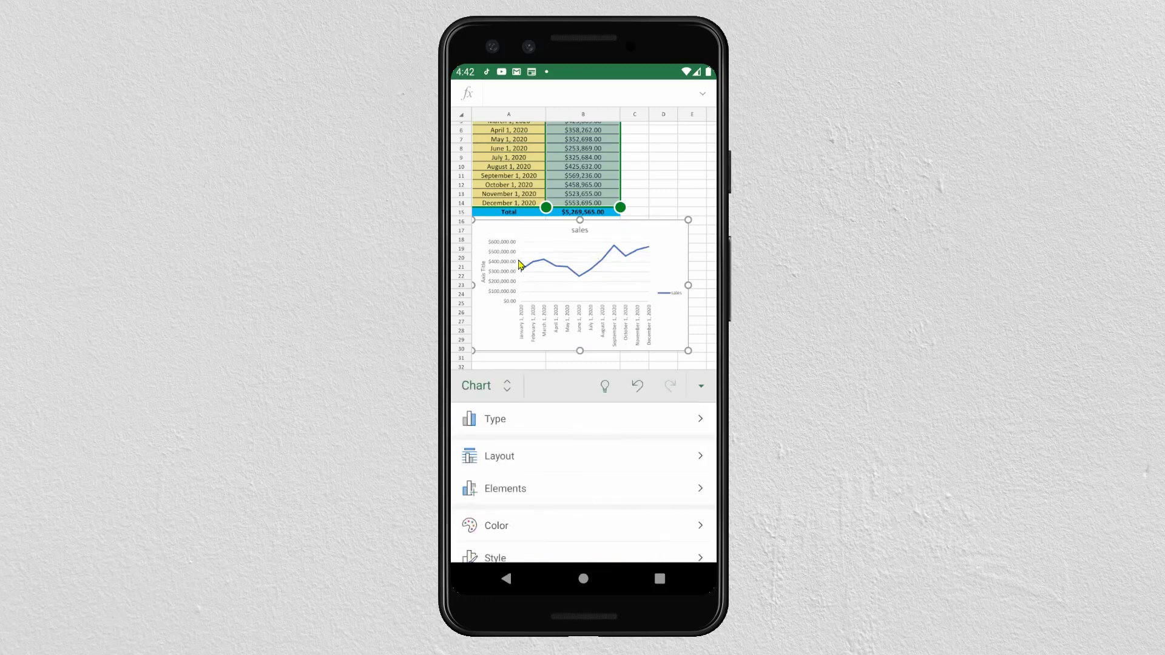
Step: Try to edit the text of the chart's vertical axis title
click(485, 271)
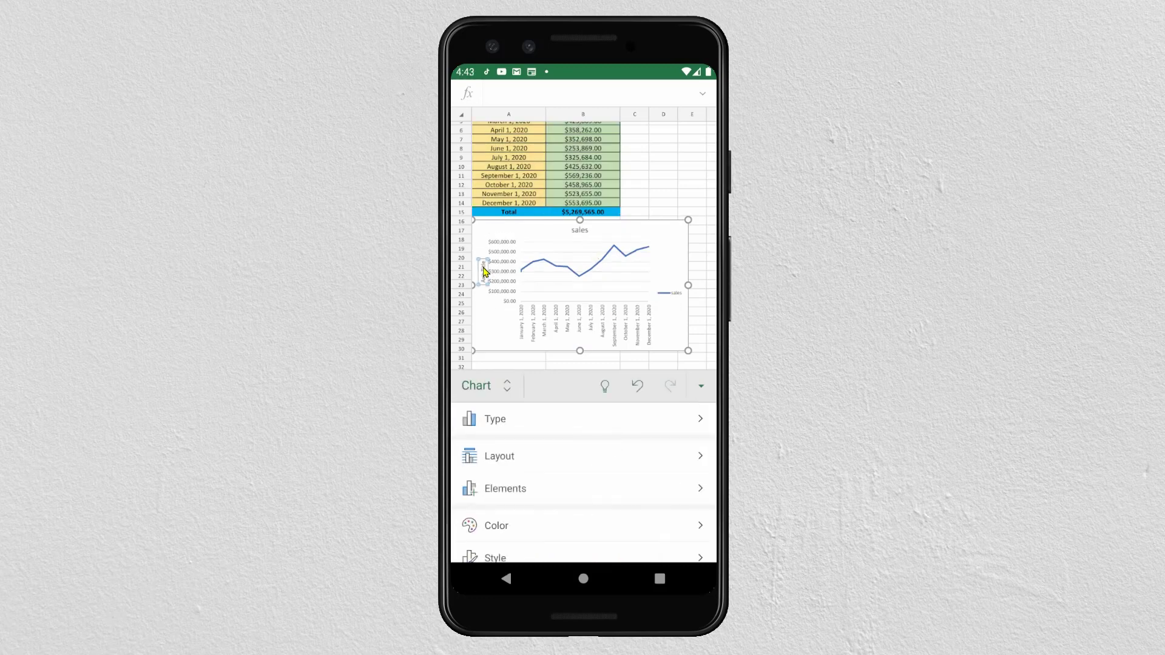
click(486, 273)
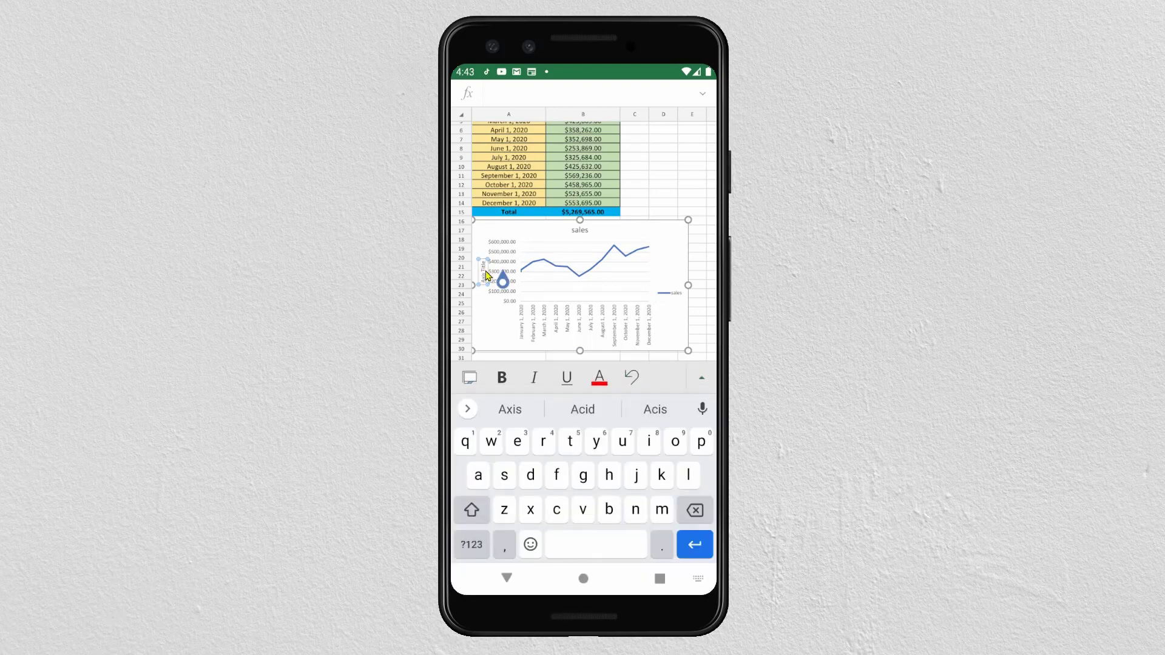
drag(487, 283, 484, 267)
click(486, 282)
Step: Change the line chart's title to "sales in mili dollar" and deselect the chart
click(574, 232)
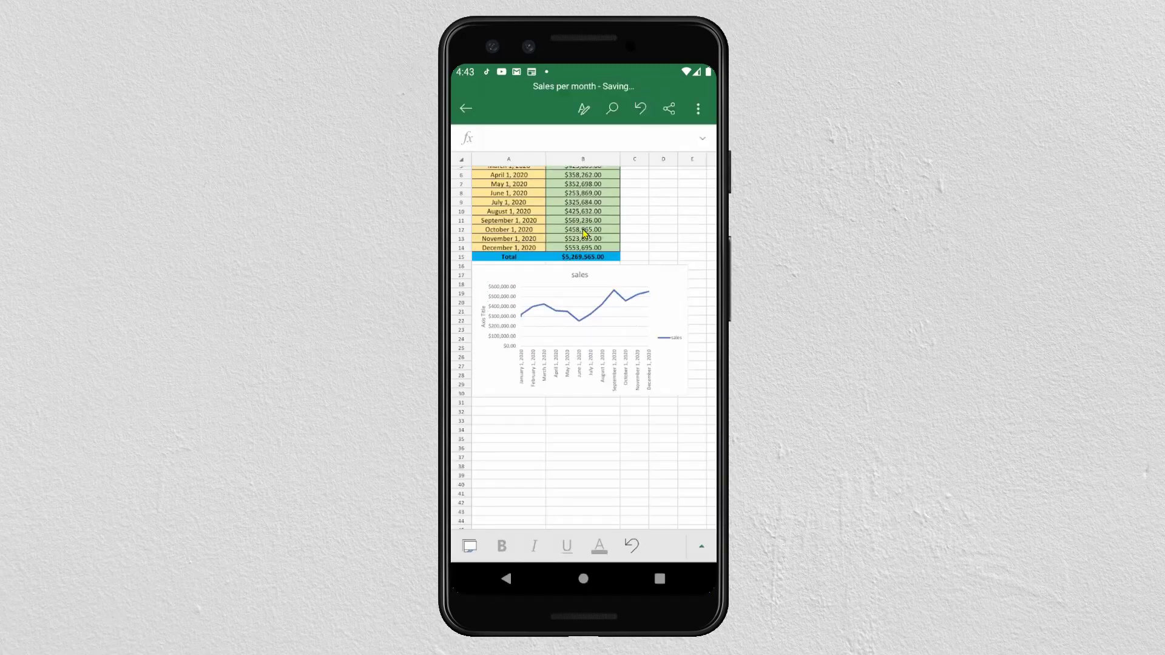
click(584, 279)
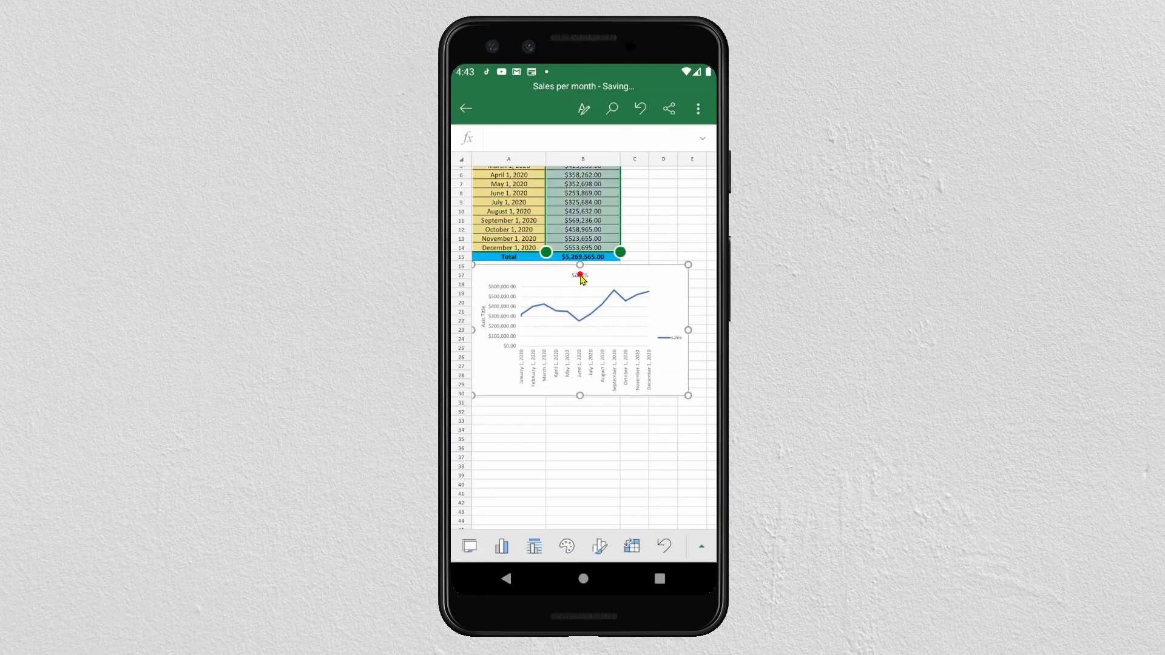
click(585, 279)
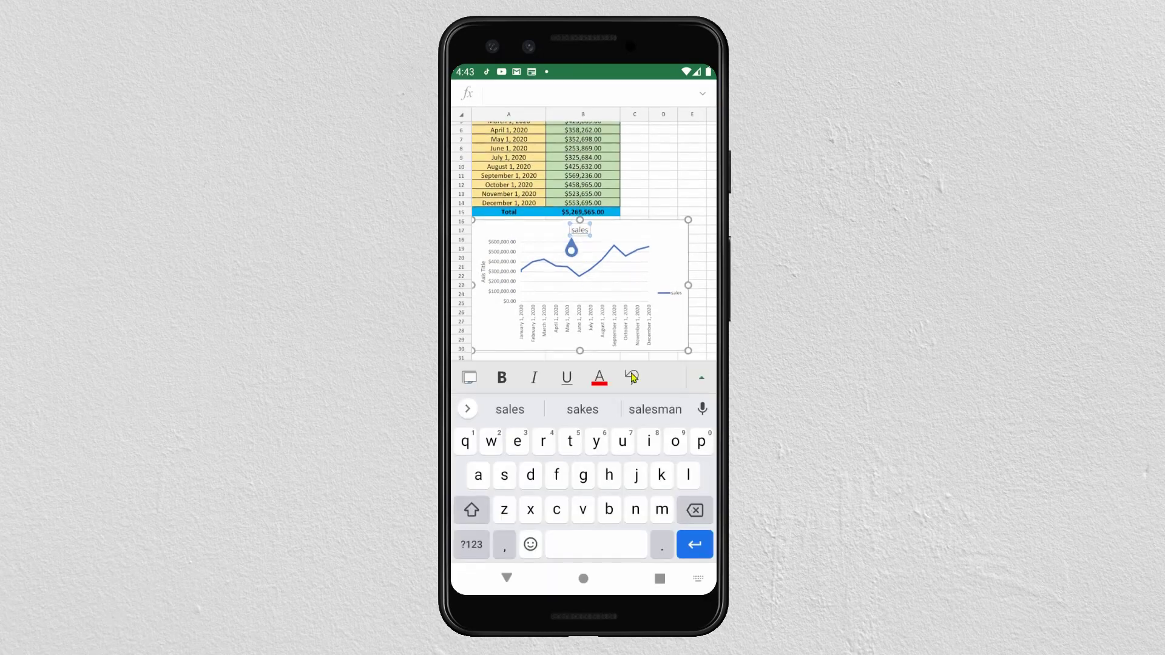
click(587, 231)
click(695, 510)
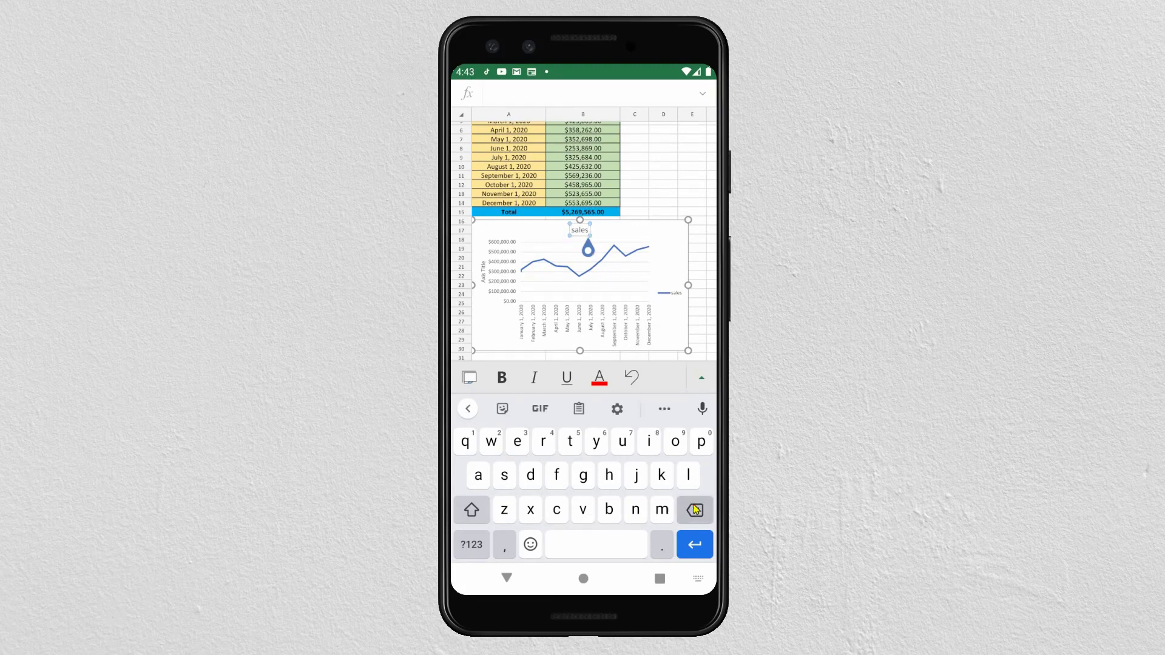
click(504, 475)
click(577, 545)
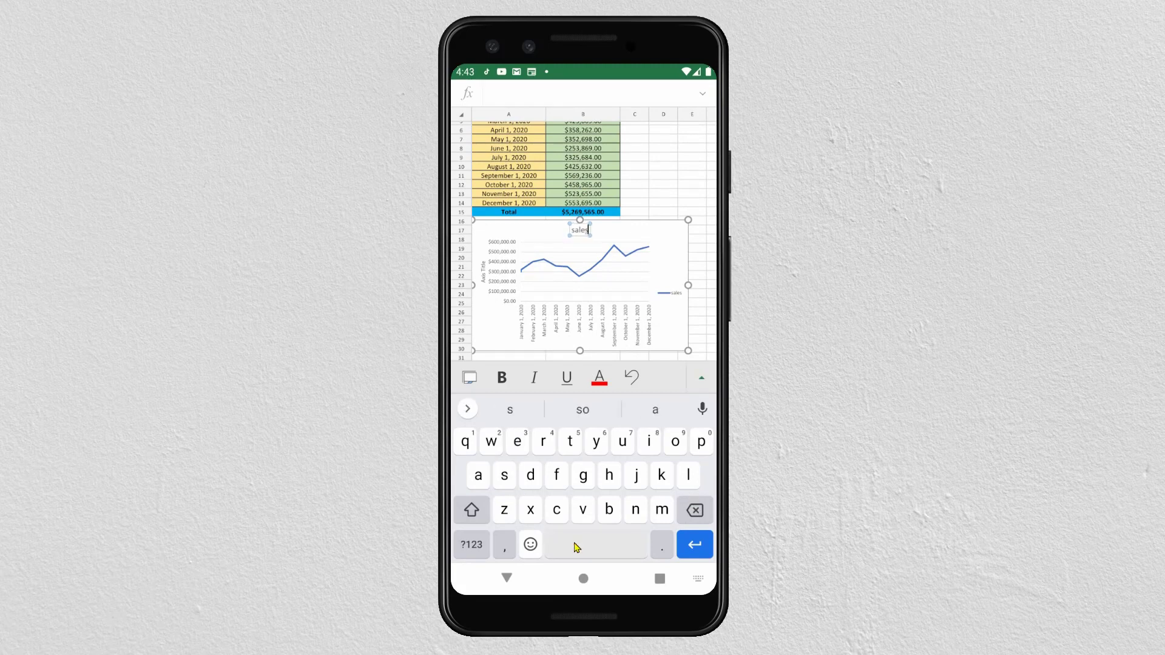
click(636, 509)
click(594, 545)
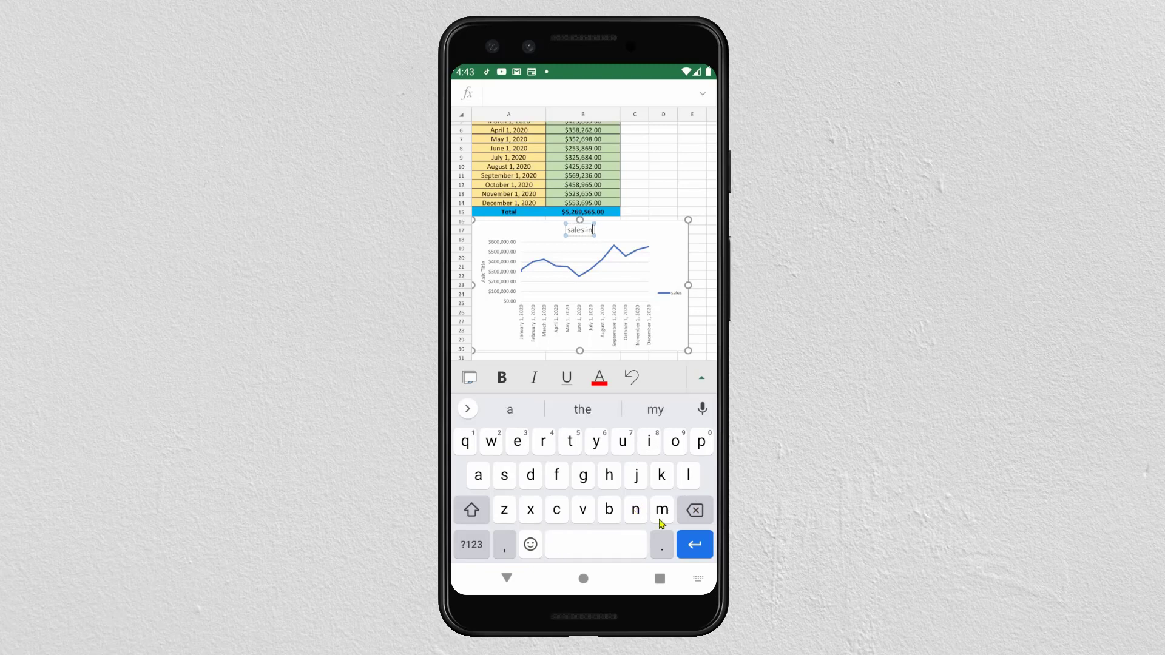
click(662, 510)
click(654, 443)
click(688, 475)
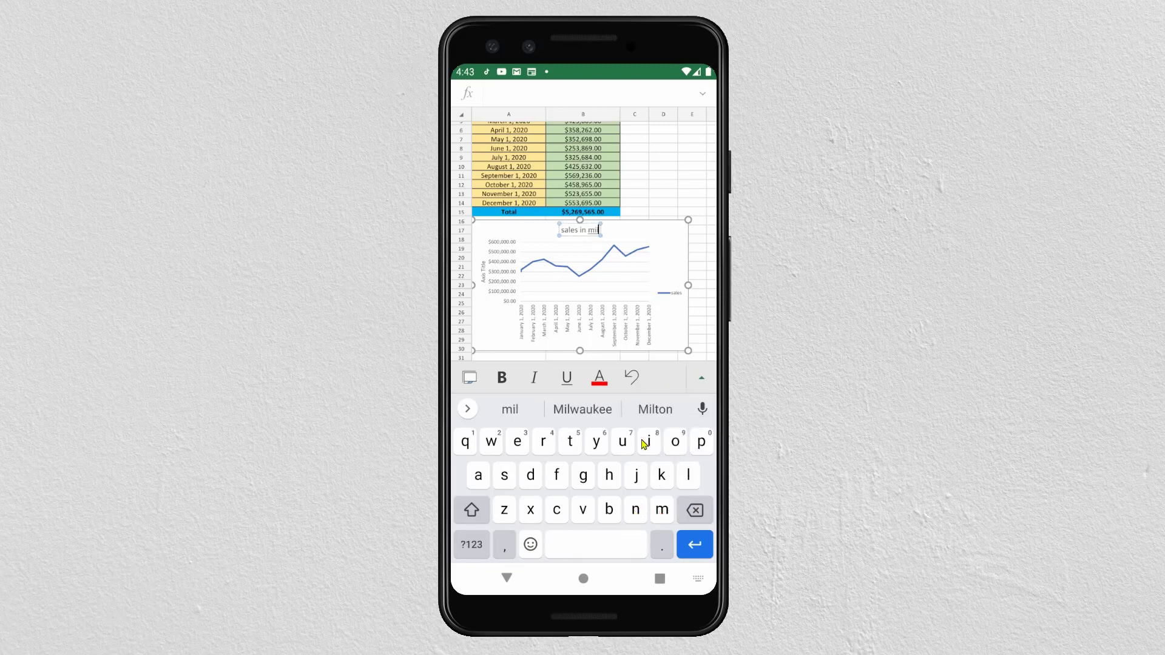
click(695, 510)
click(688, 475)
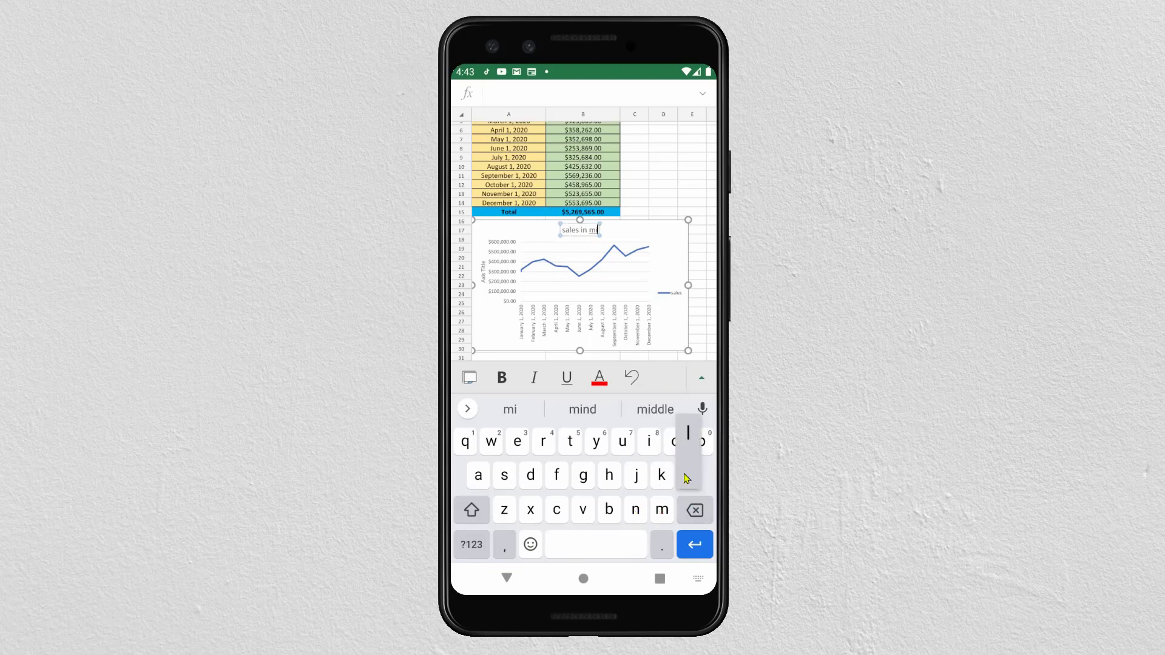
click(649, 443)
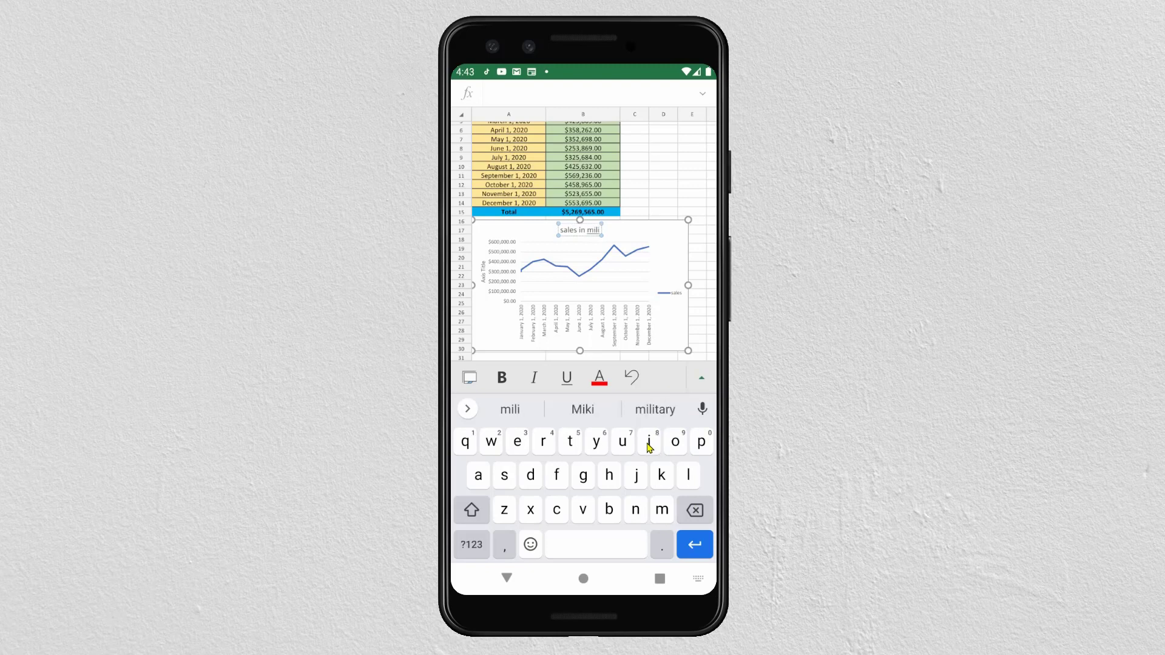
click(613, 545)
click(531, 475)
click(675, 442)
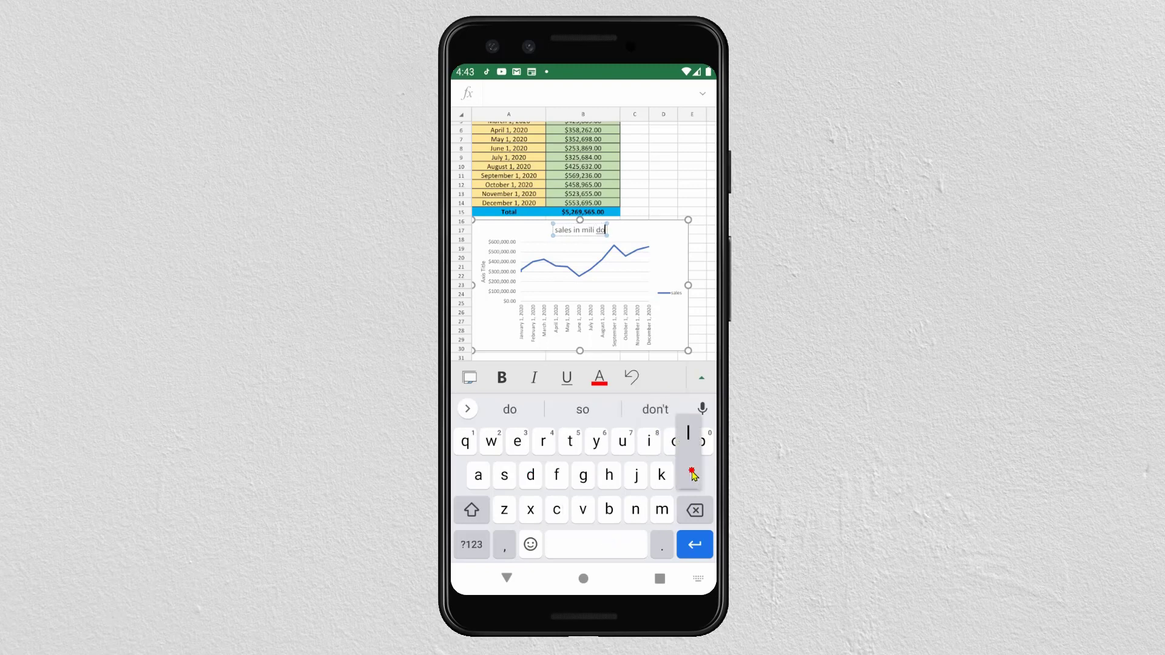
click(688, 475)
click(688, 475)
click(478, 475)
click(543, 442)
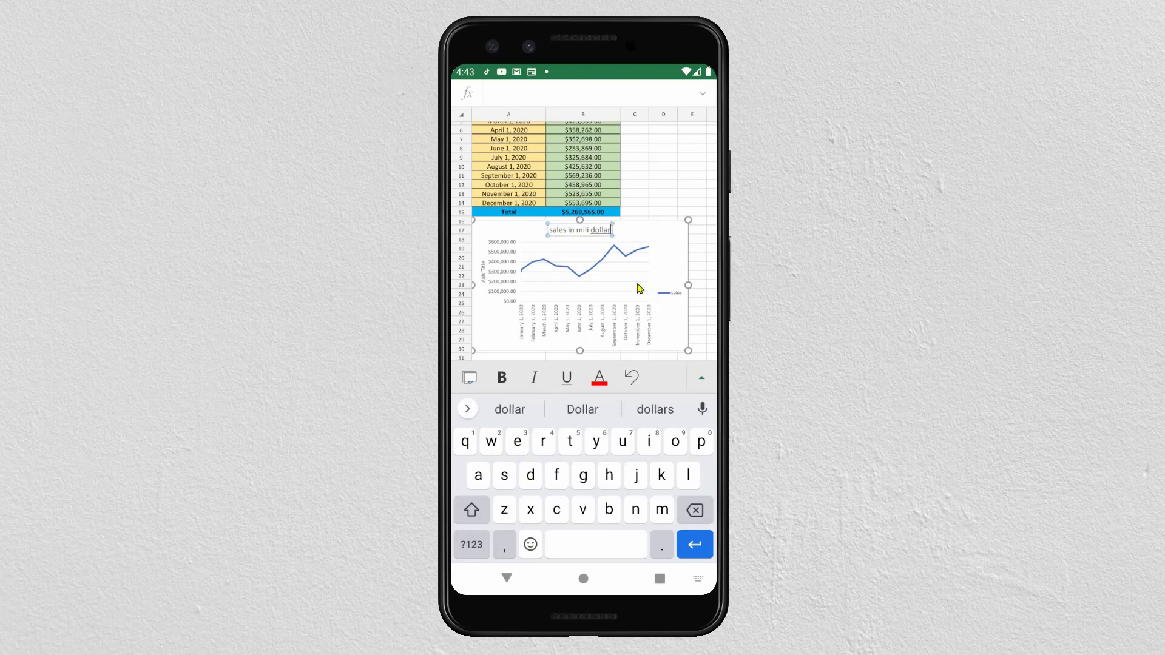
click(679, 194)
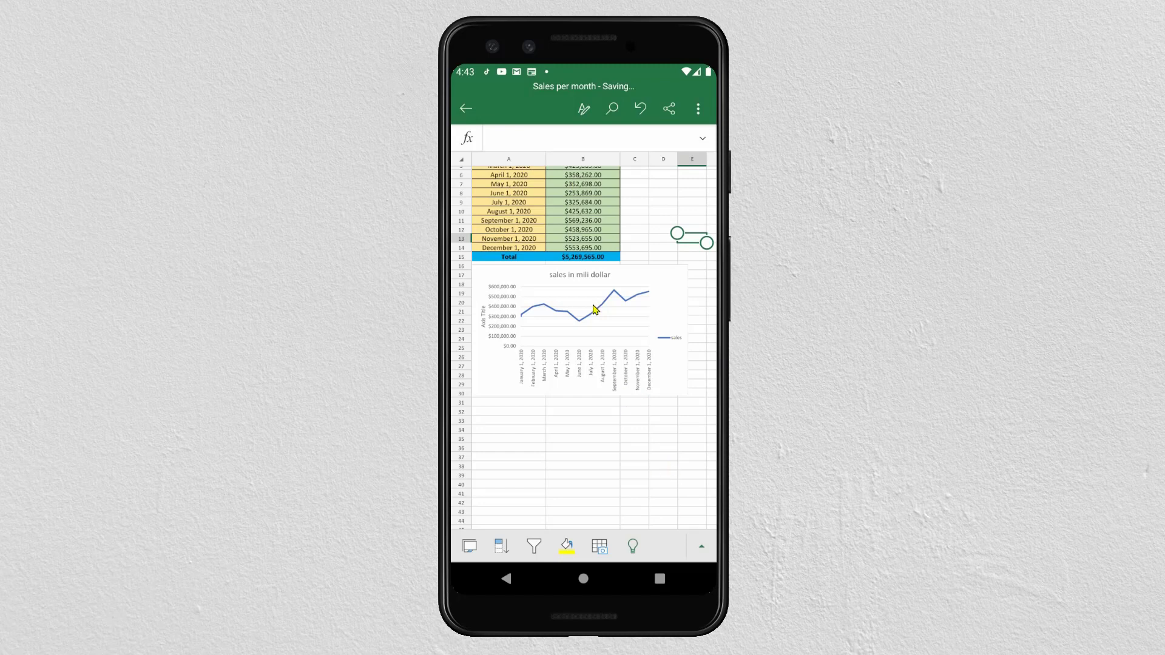
click(701, 546)
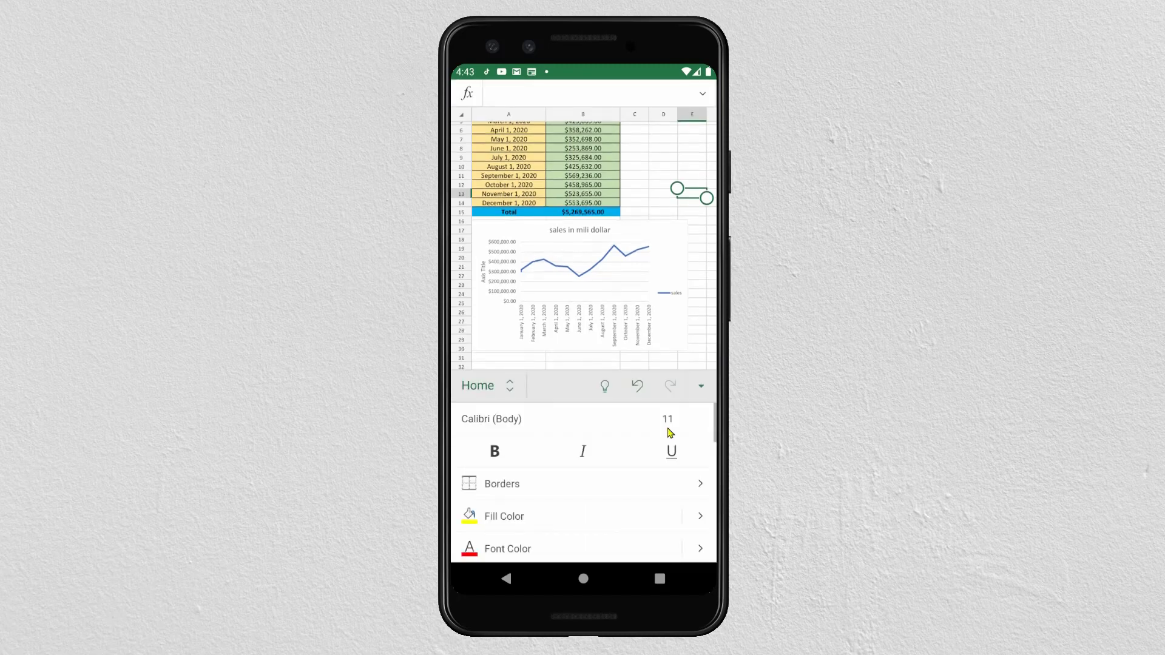
click(699, 548)
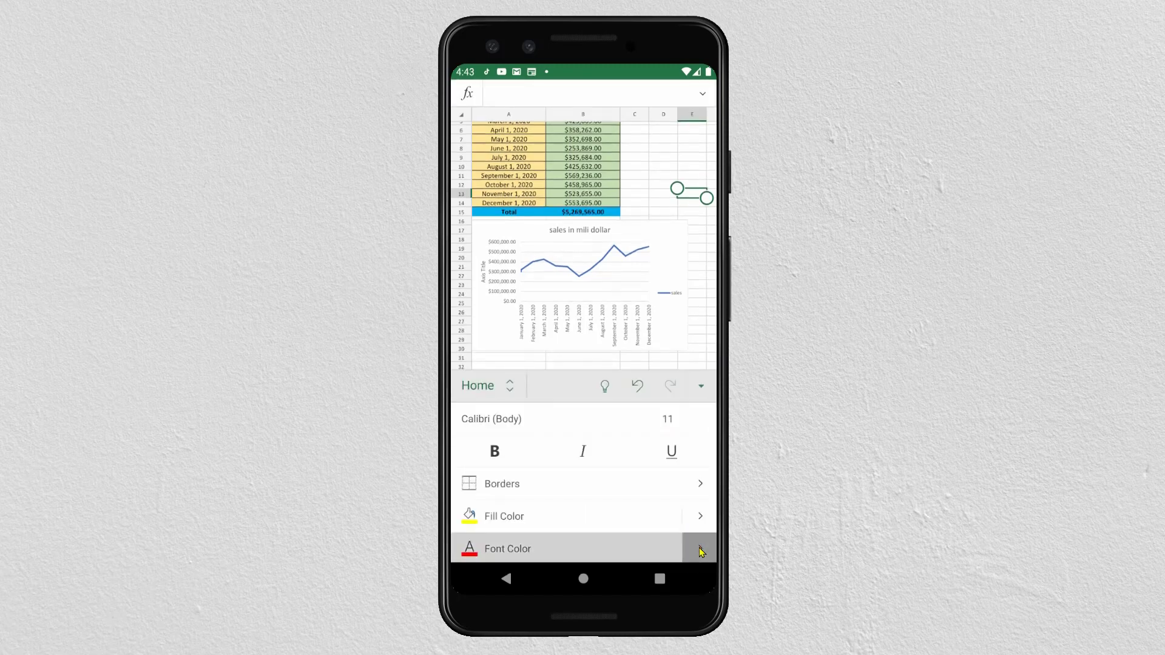
click(646, 195)
click(700, 388)
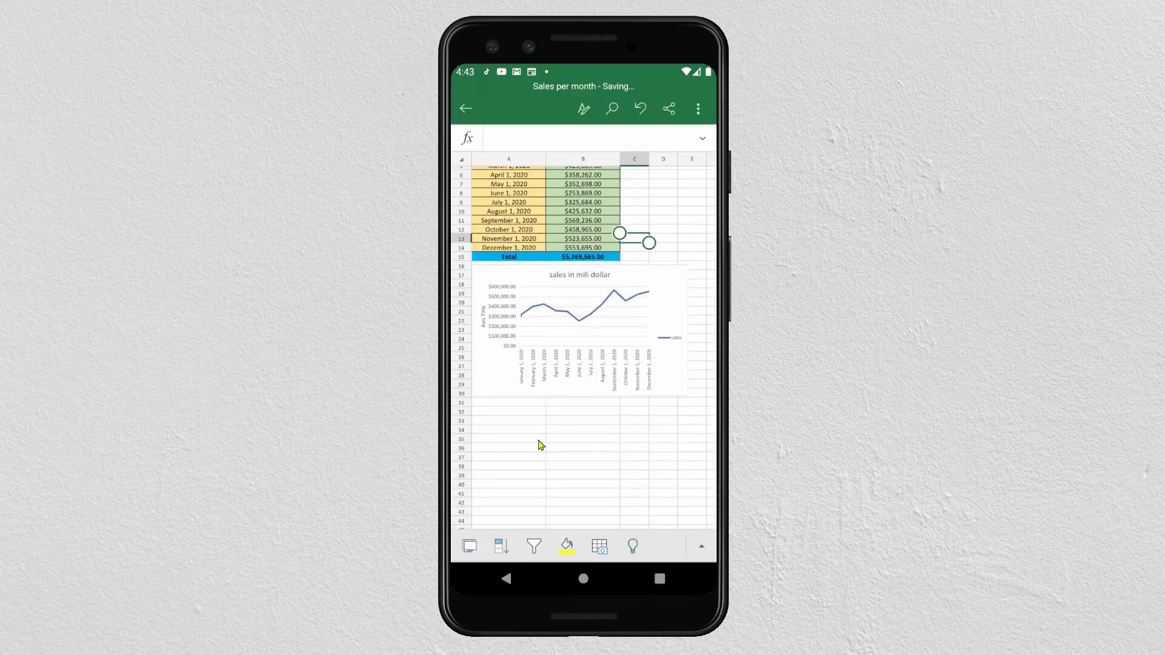
Step: Switch to Sheet1 and select the marketing campaign table in A4:D9, including its headers
click(469, 546)
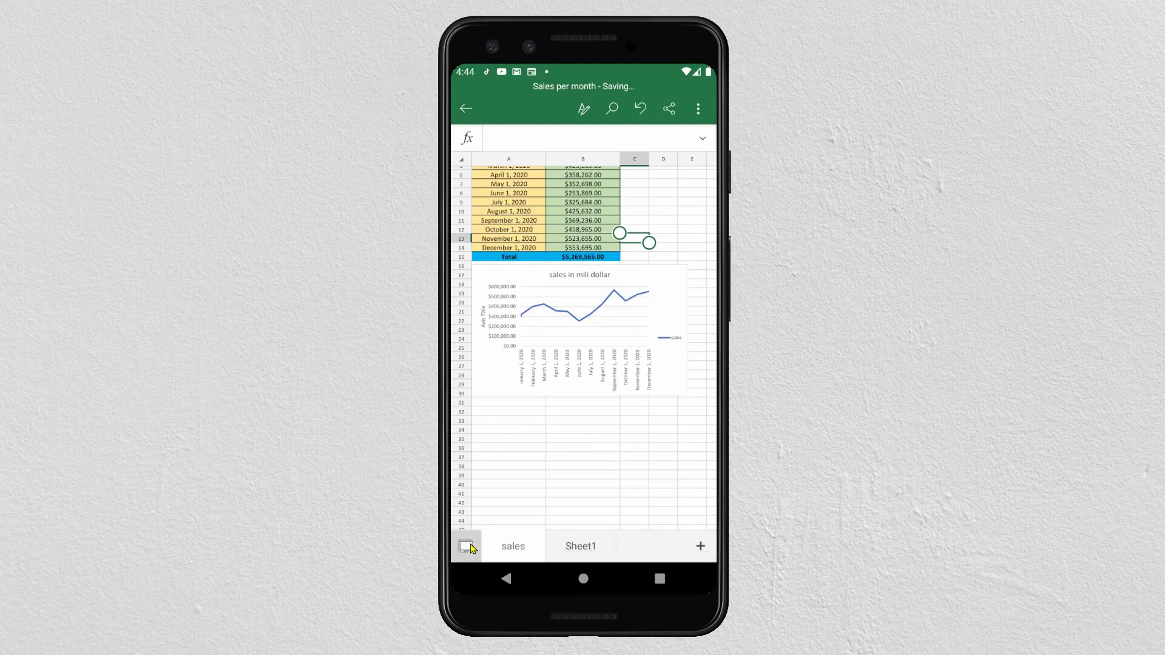
click(580, 547)
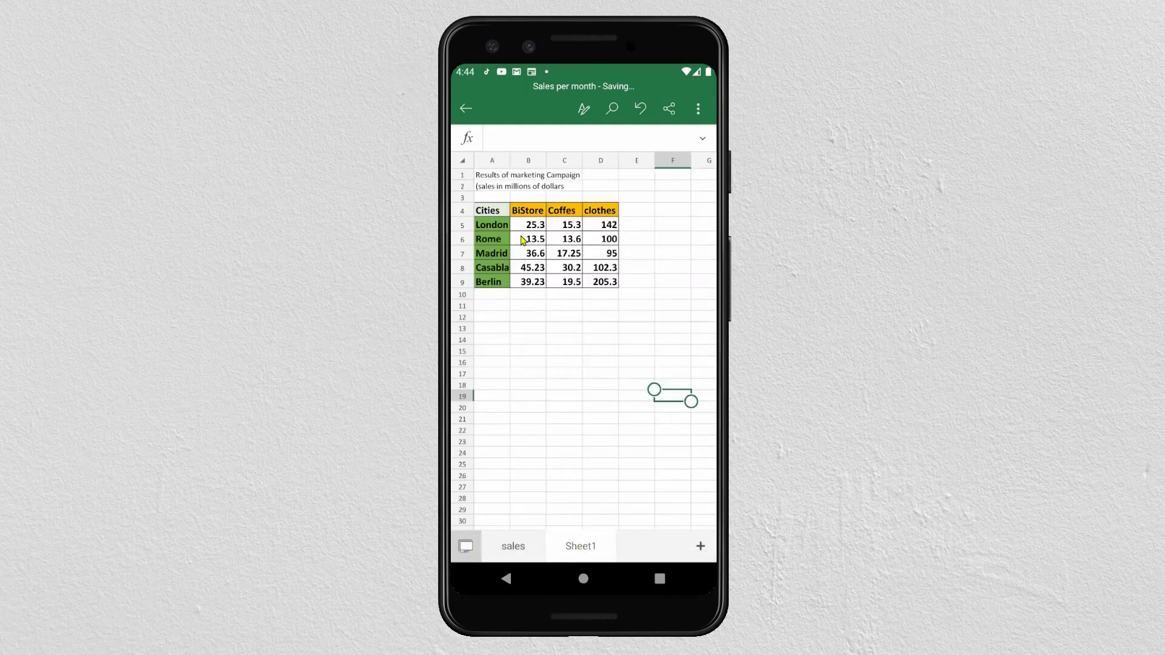
click(485, 211)
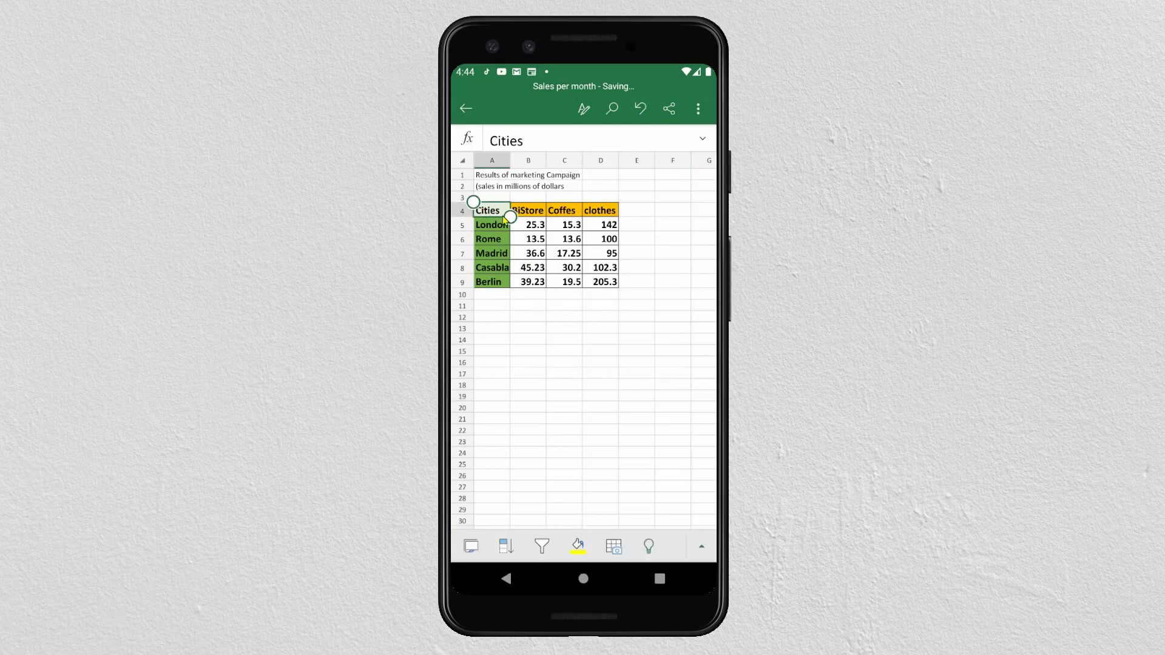
drag(508, 219, 621, 293)
click(620, 293)
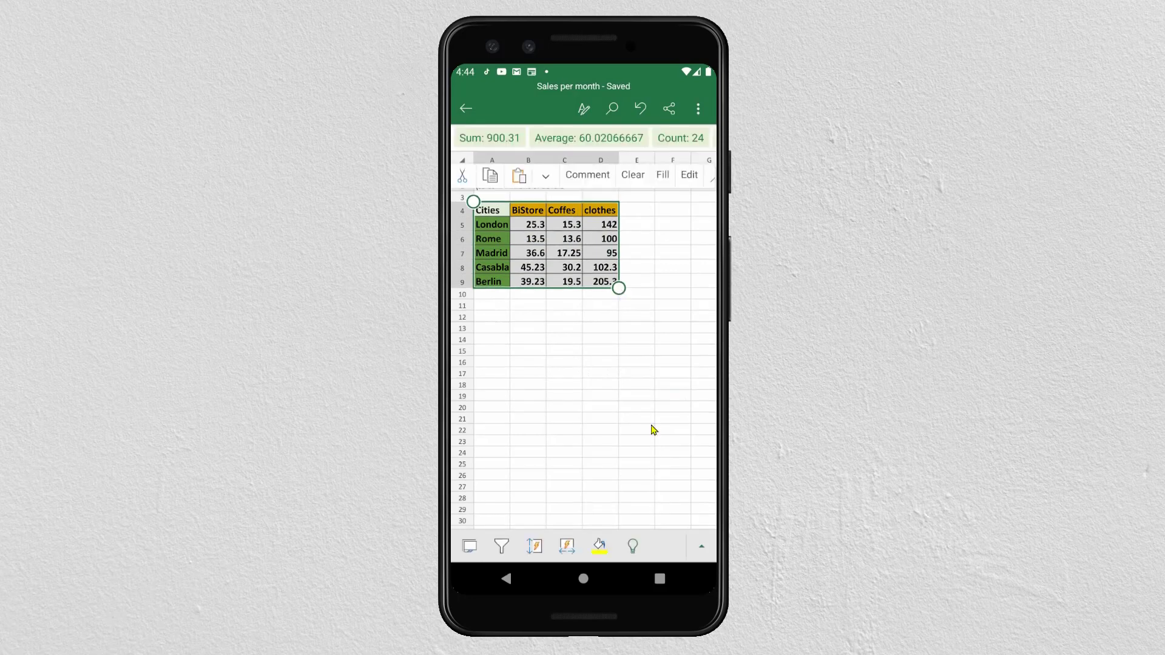
Step: Insert a clustered column chart of the selected city sales, using the first column chart style
click(702, 546)
click(476, 387)
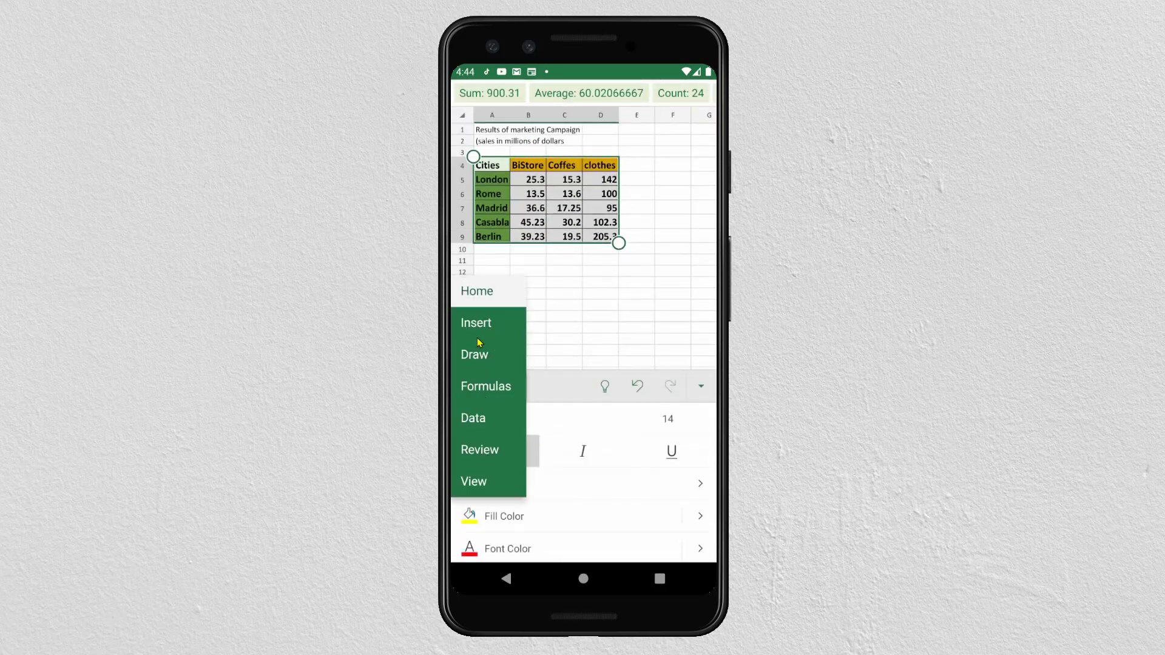
click(479, 327)
drag(533, 486, 551, 442)
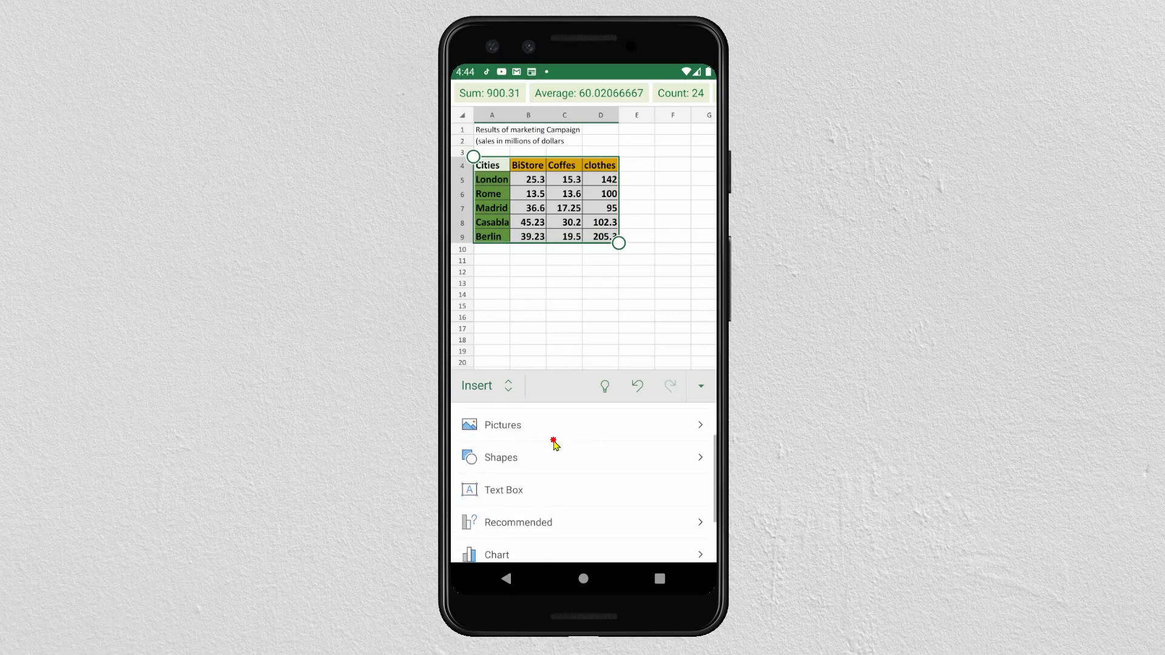
scroll(537, 460, down, 2)
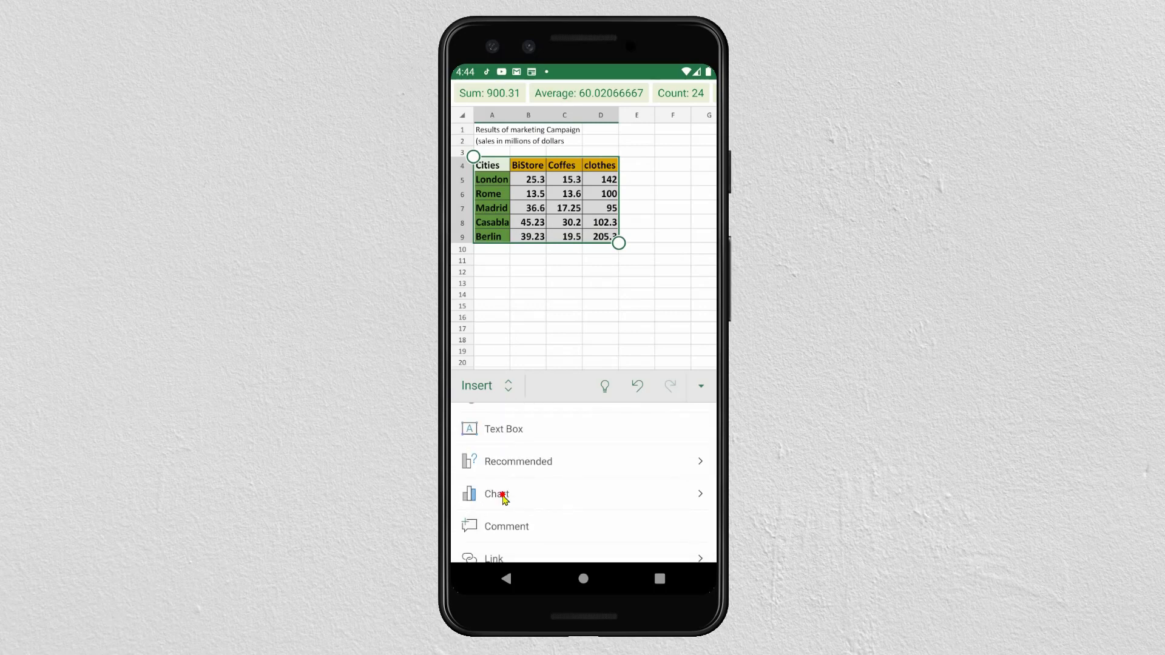
click(504, 497)
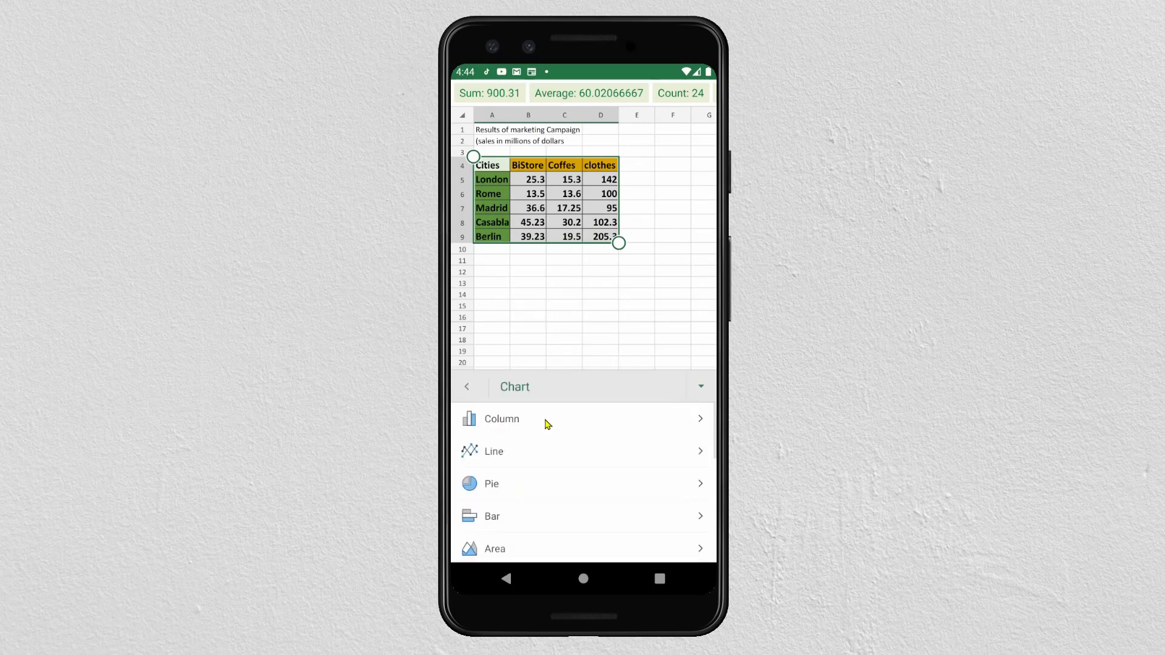
click(512, 419)
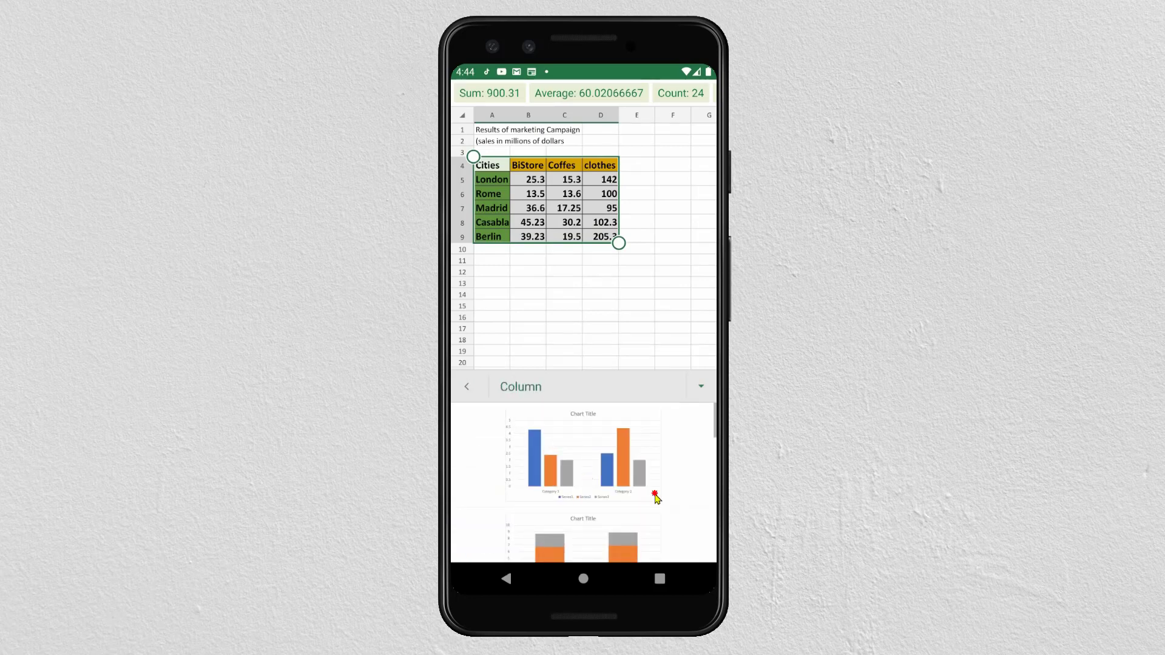
drag(661, 499, 667, 398)
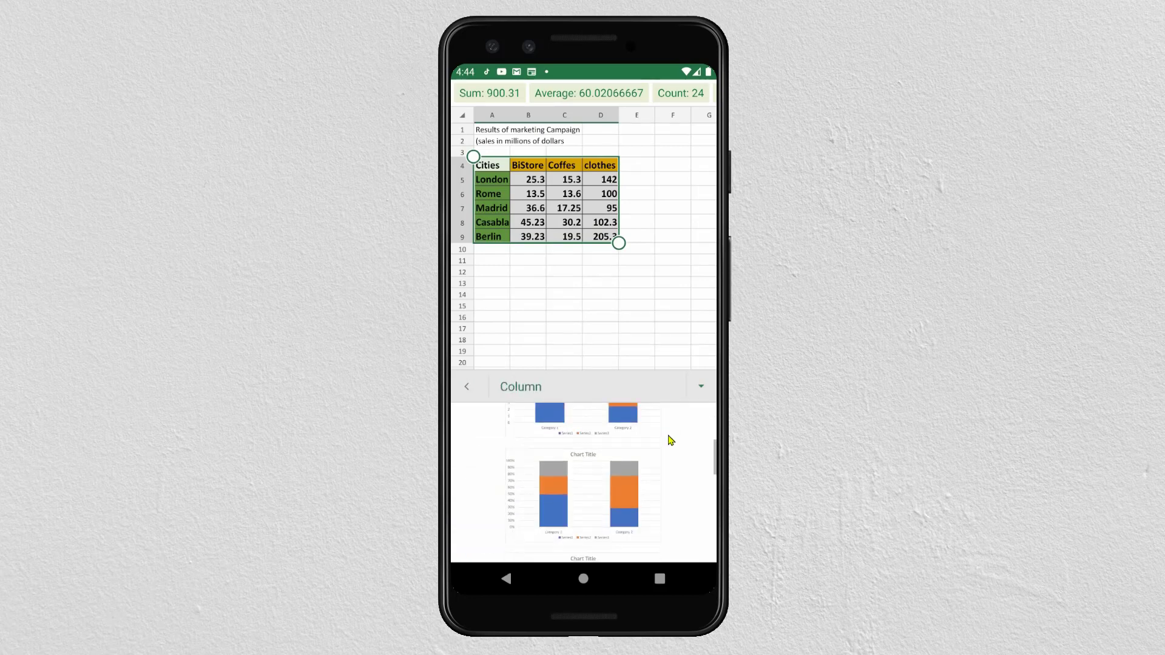
drag(668, 463, 651, 485)
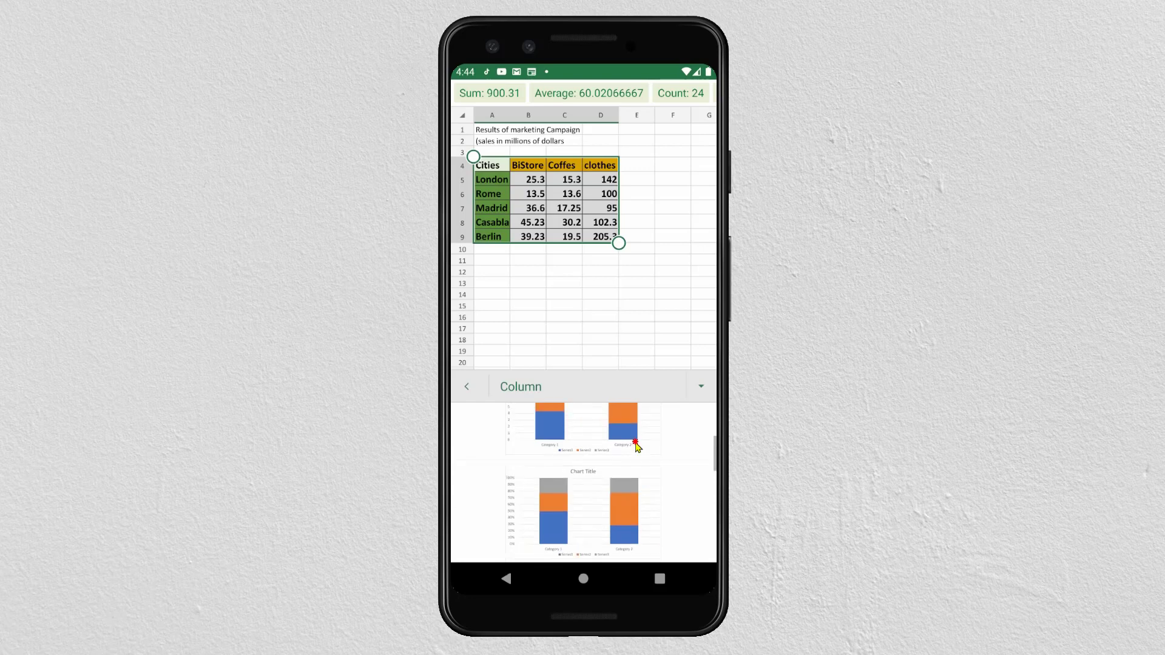
drag(637, 446, 646, 558)
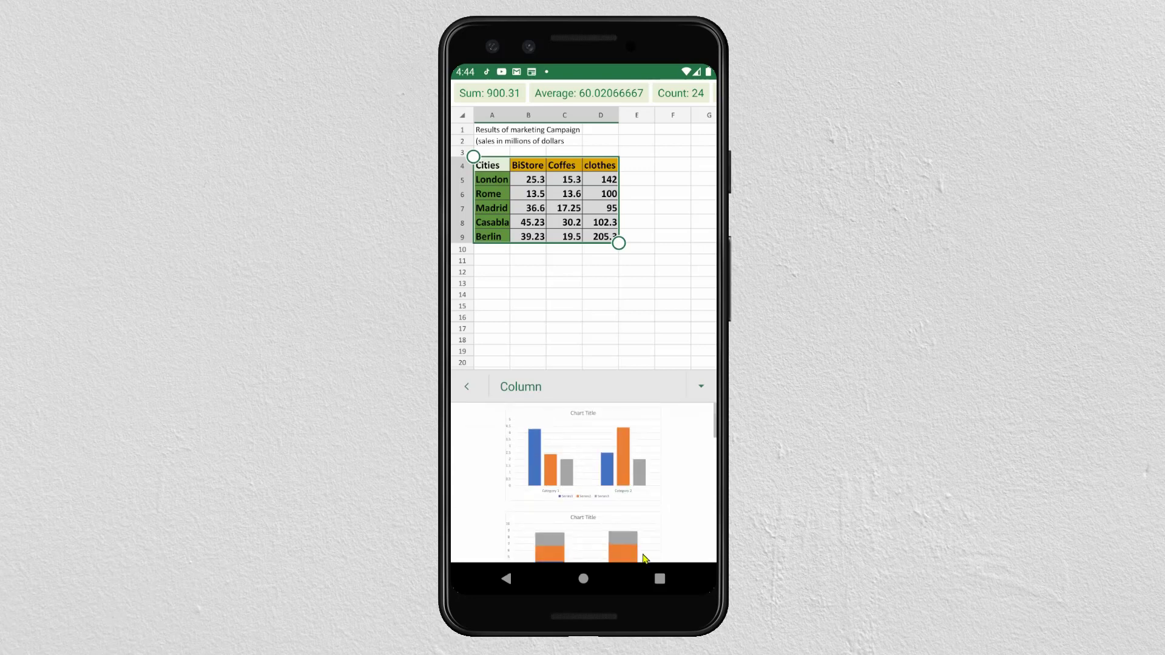
click(617, 465)
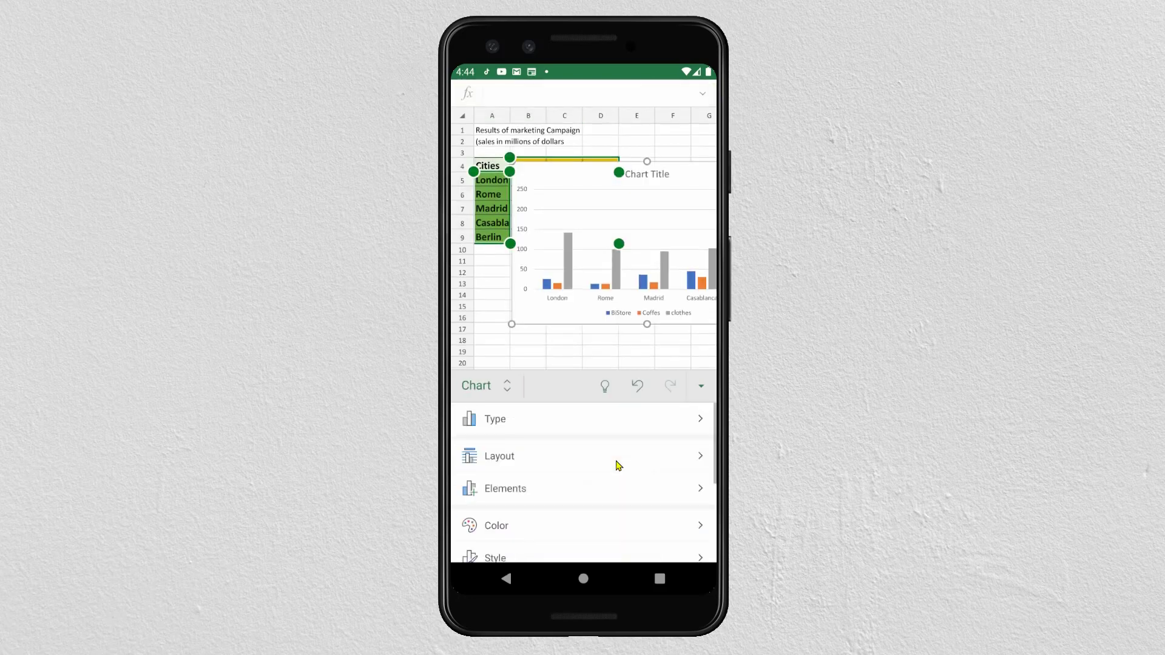
Step: Move the column chart just below the Berlin row of the cities table, aligned with column A
mouse_move(624, 328)
mouse_down()
mouse_move(613, 351)
mouse_move(610, 333)
mouse_up()
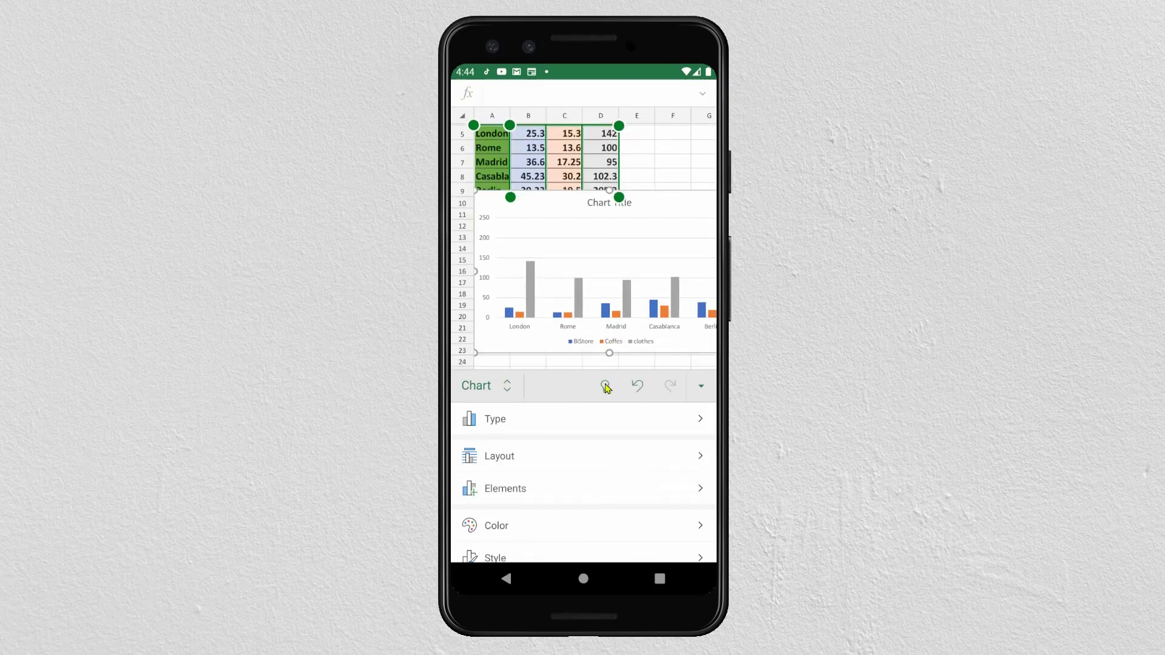
click(704, 386)
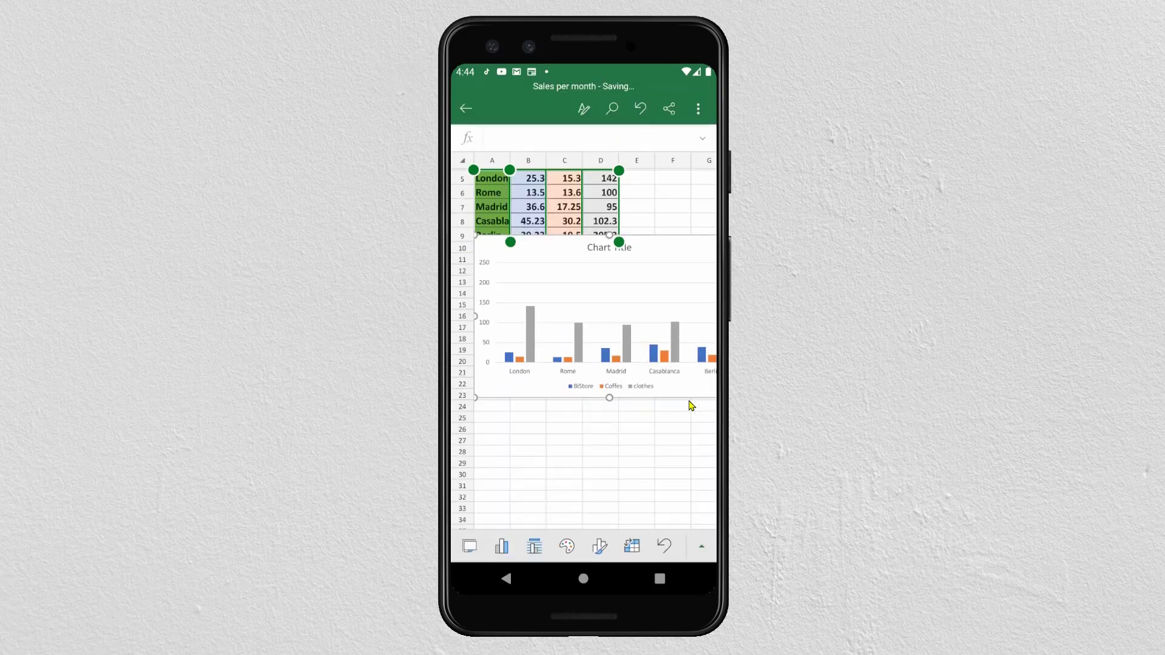
click(701, 546)
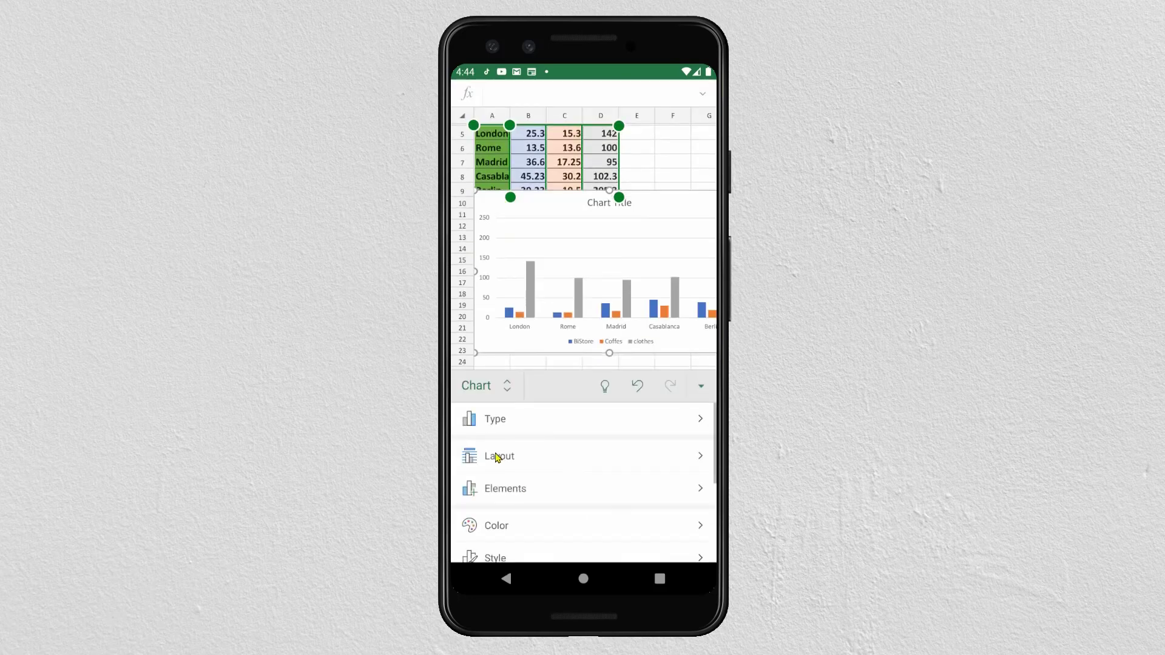
click(493, 394)
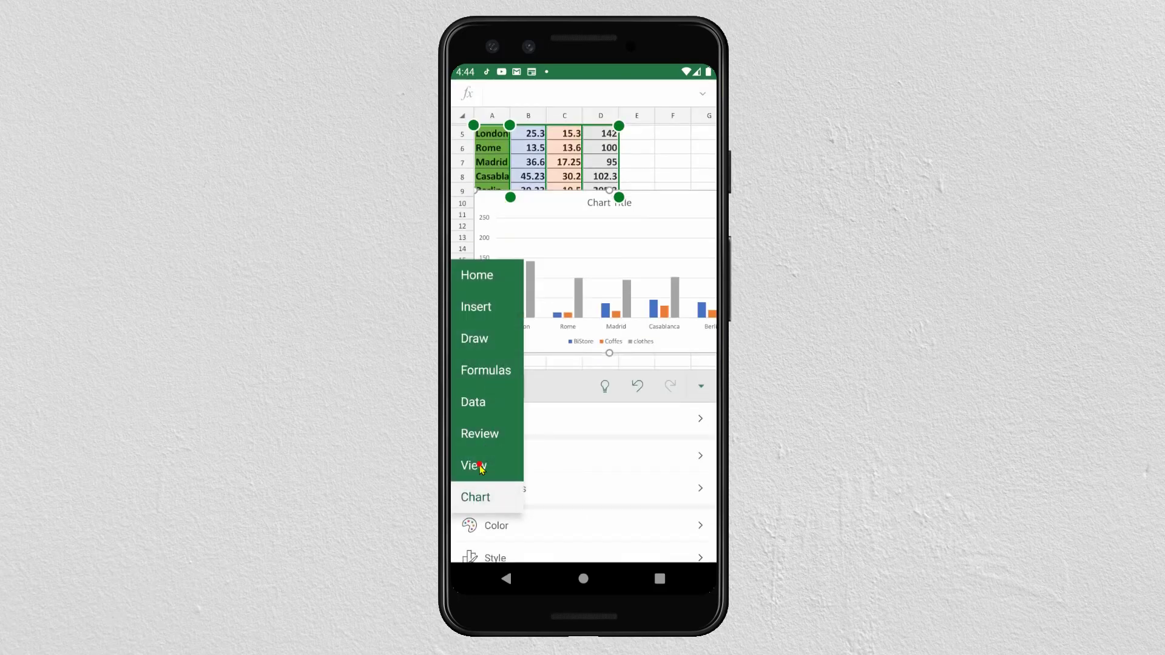
click(480, 466)
drag(557, 515, 553, 445)
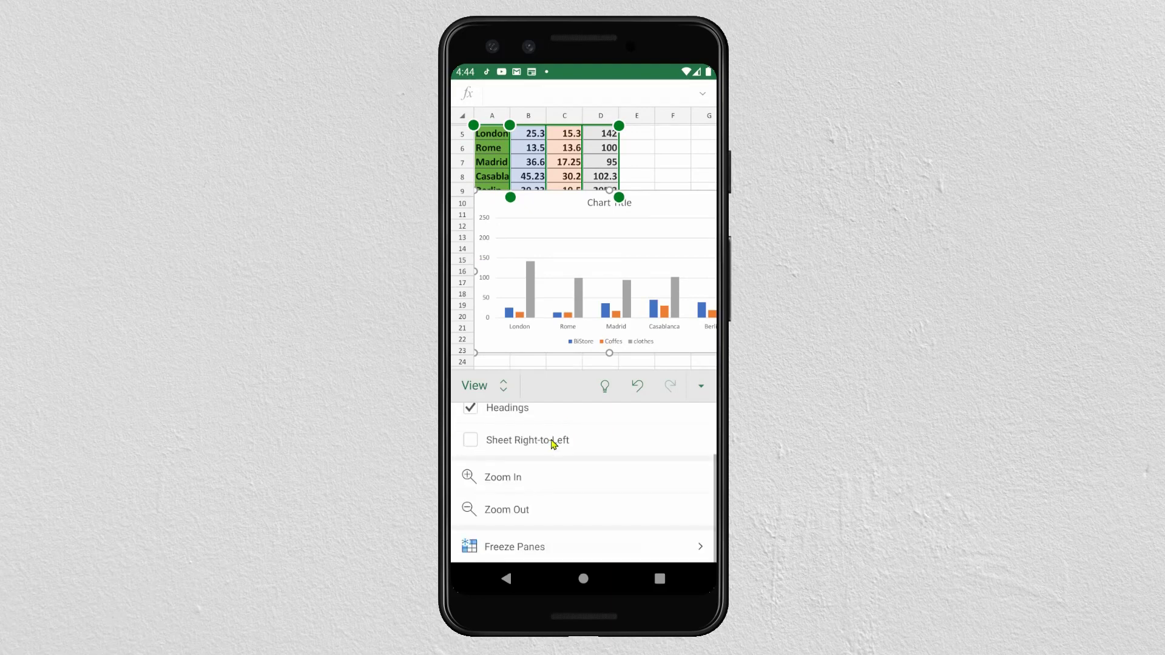
click(510, 513)
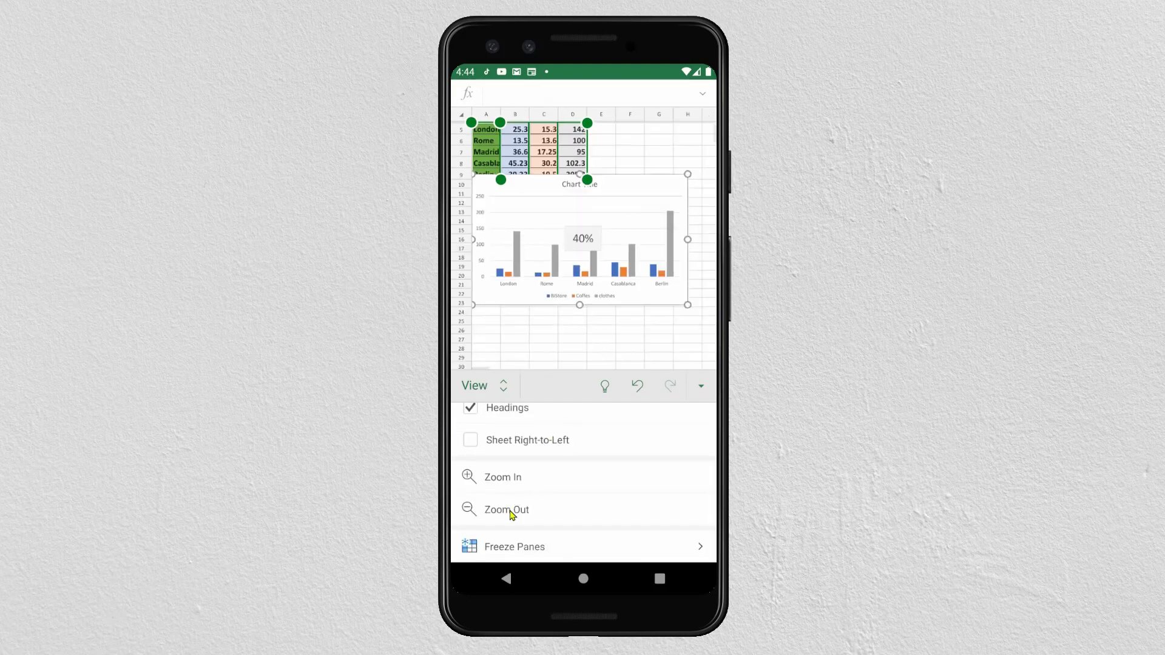
mouse_move(619, 297)
mouse_down()
mouse_move(625, 343)
mouse_move(619, 268)
mouse_move(625, 297)
mouse_up()
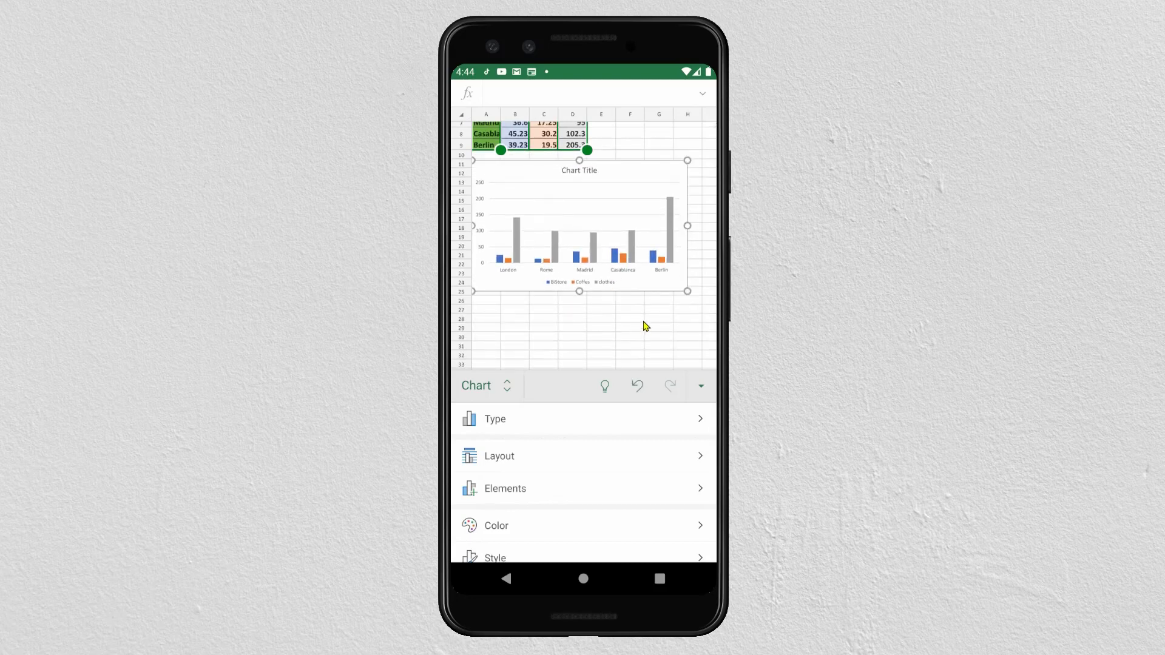
Step: Deselect the column chart by selecting an empty cell beside the cities table
click(640, 328)
drag(650, 156, 653, 194)
click(663, 184)
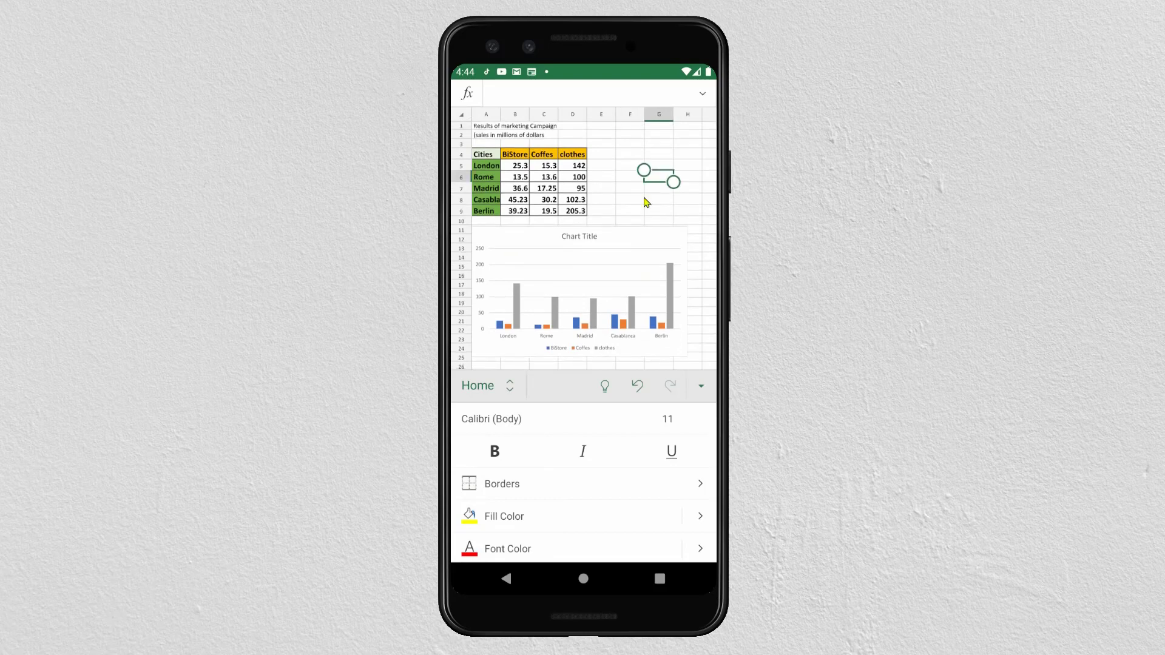
click(585, 238)
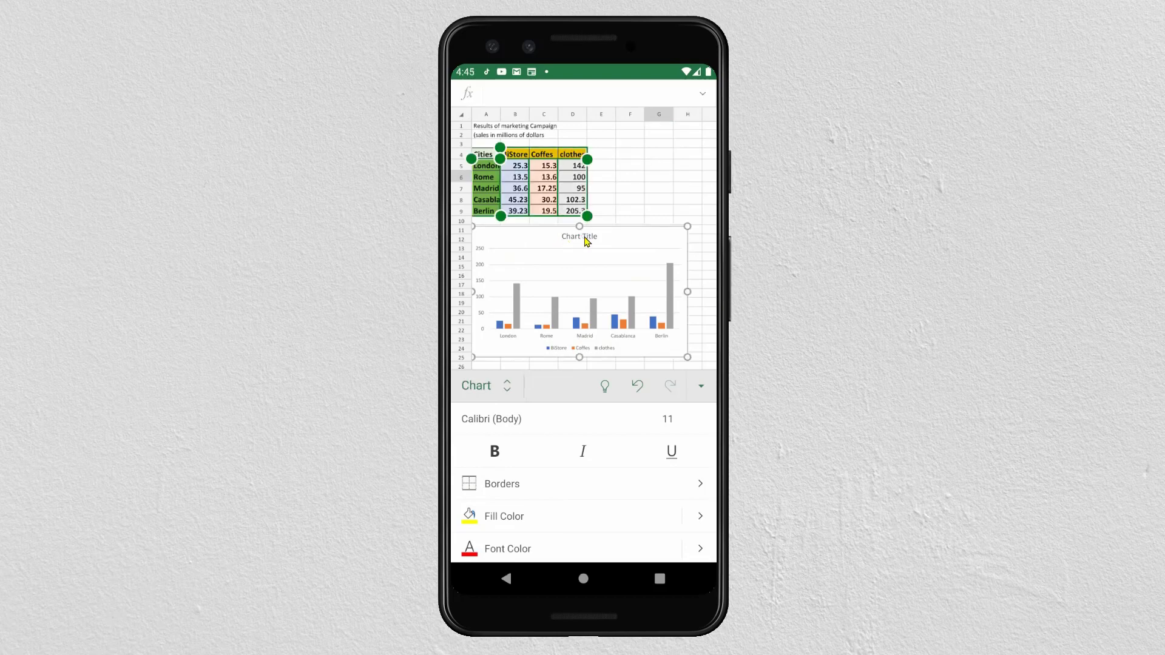
click(586, 240)
click(587, 240)
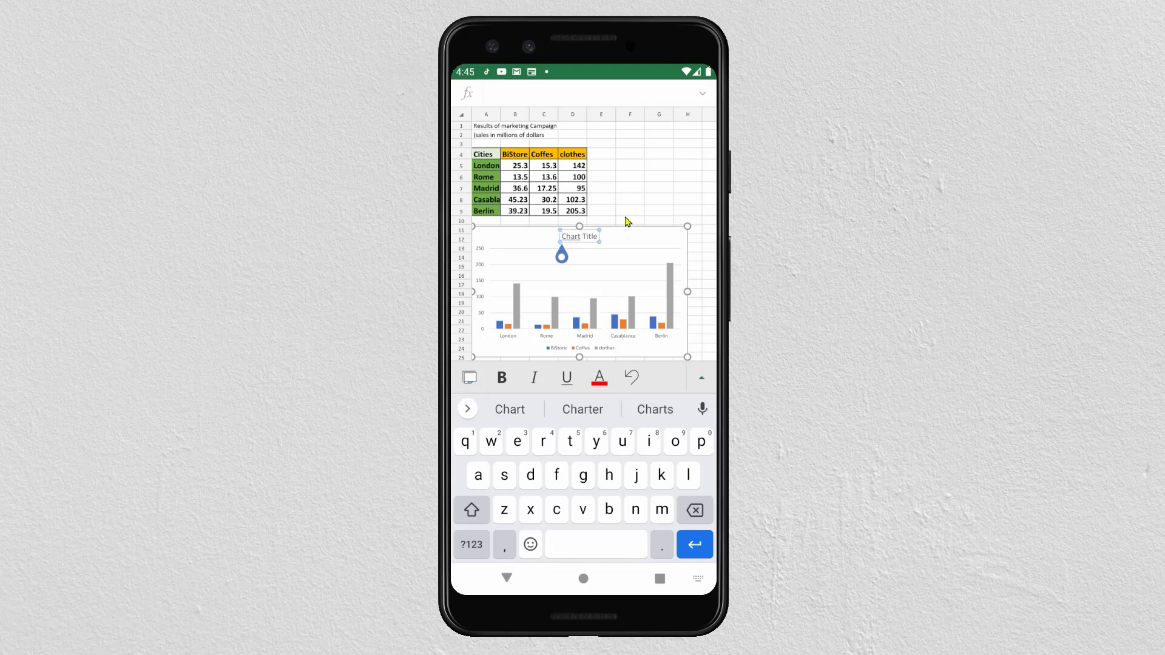
click(642, 187)
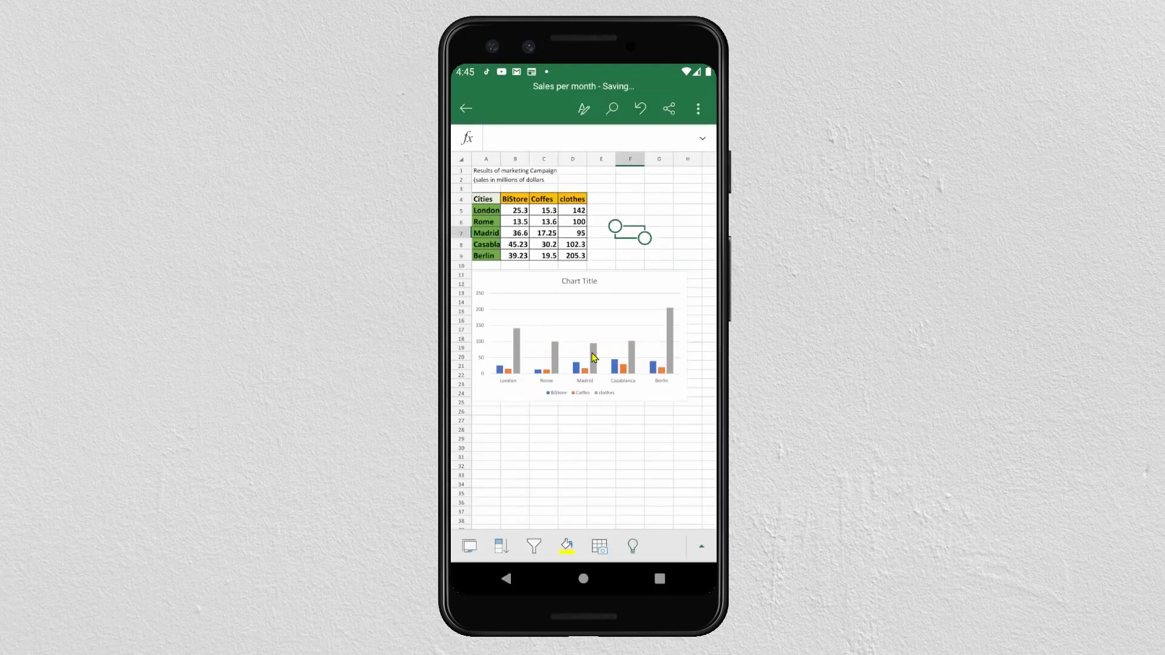
Step: Add a new sheet after Sheet1 and rename it "gra a h"
click(469, 548)
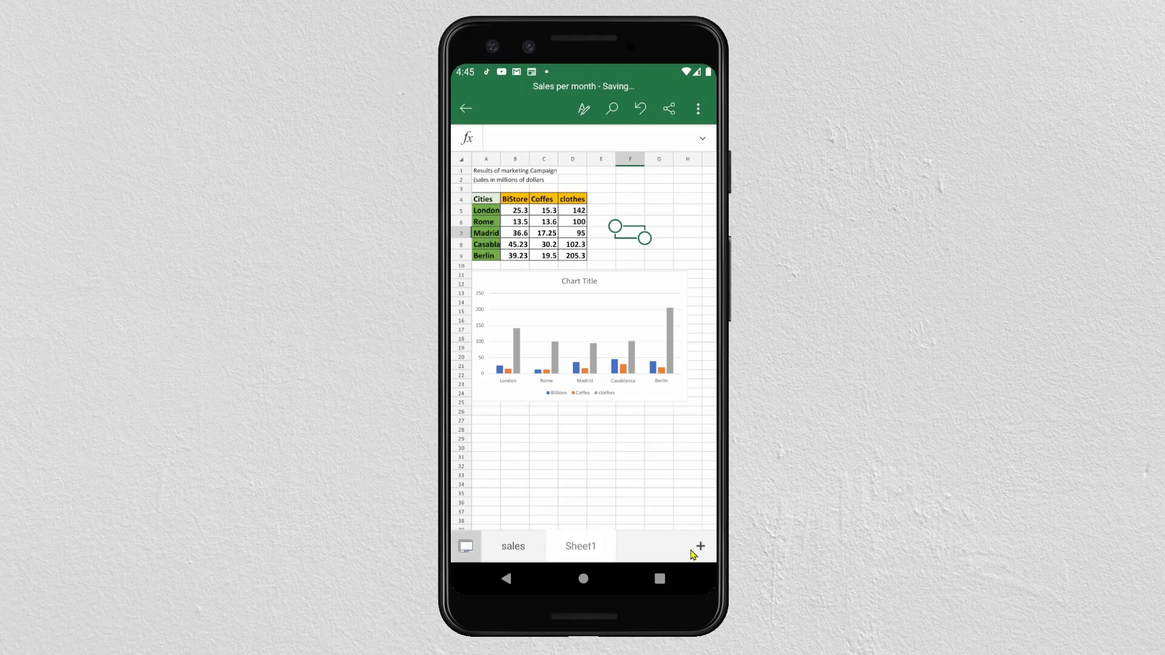
click(700, 547)
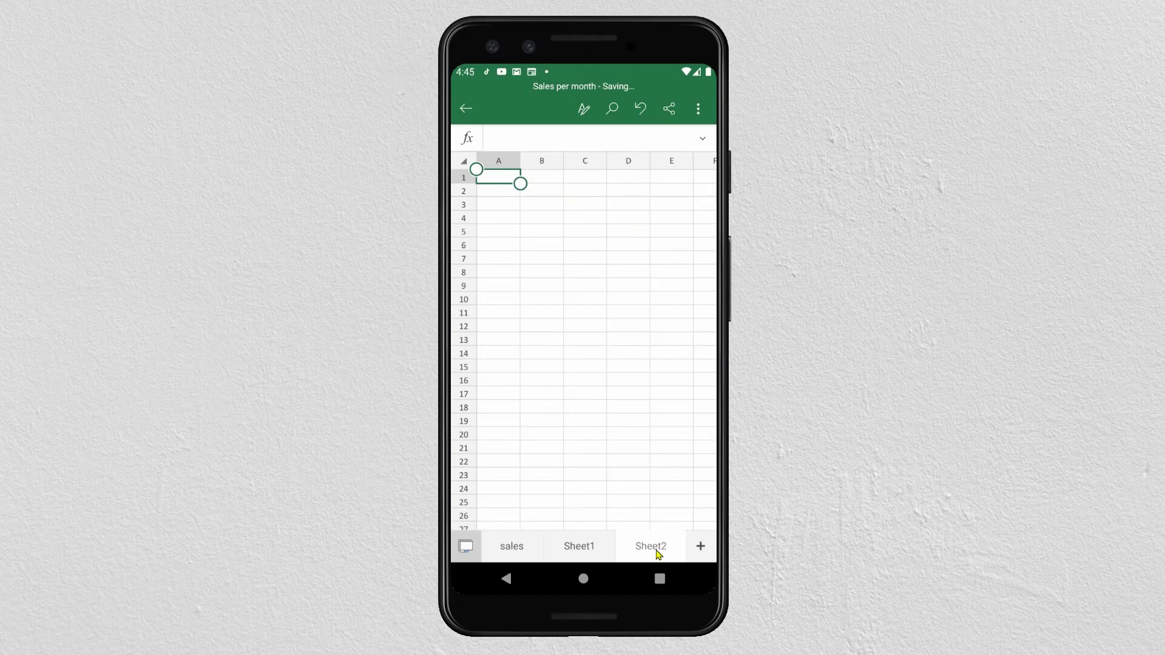
double_click(655, 548)
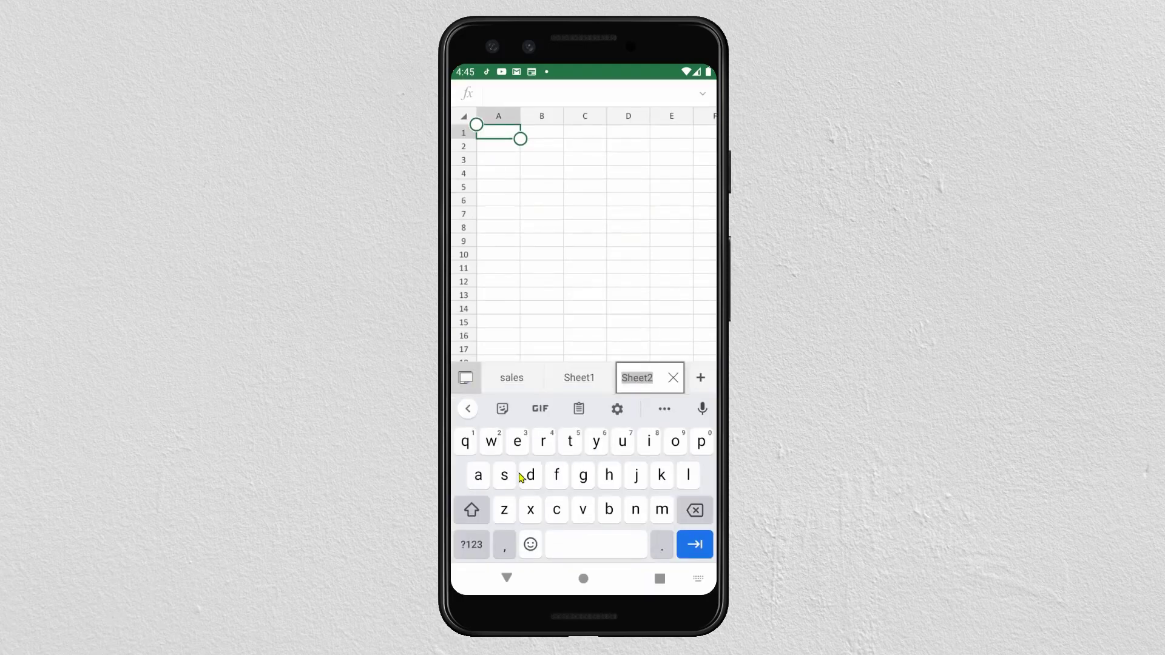
click(577, 478)
click(544, 441)
click(479, 476)
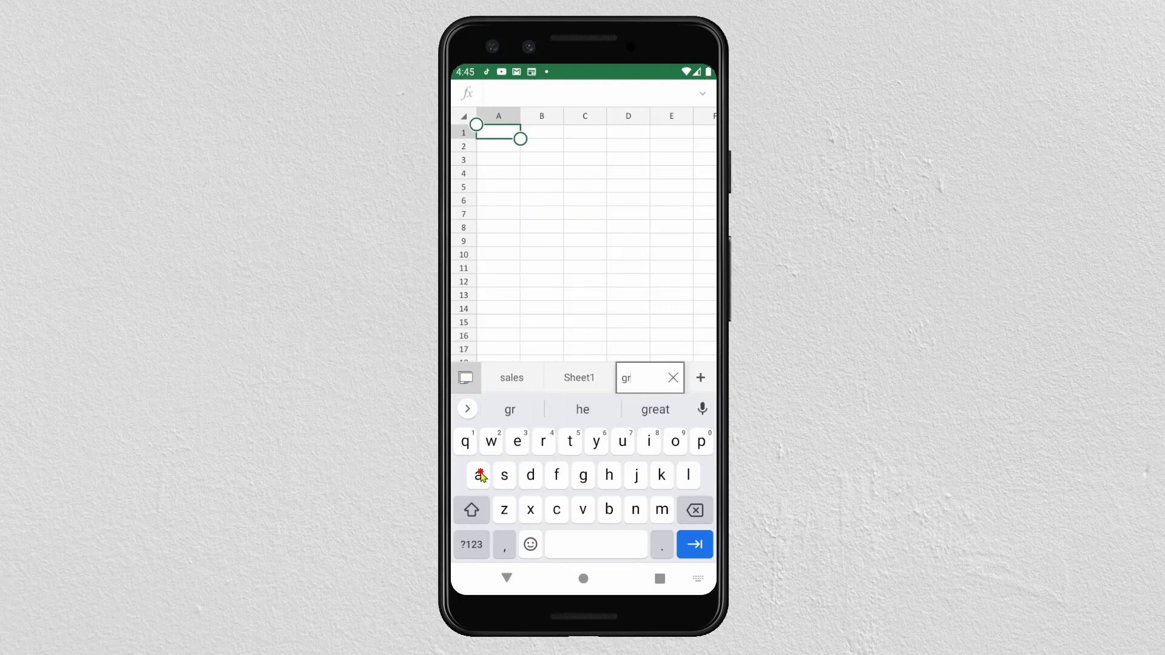
text(a h)
click(650, 332)
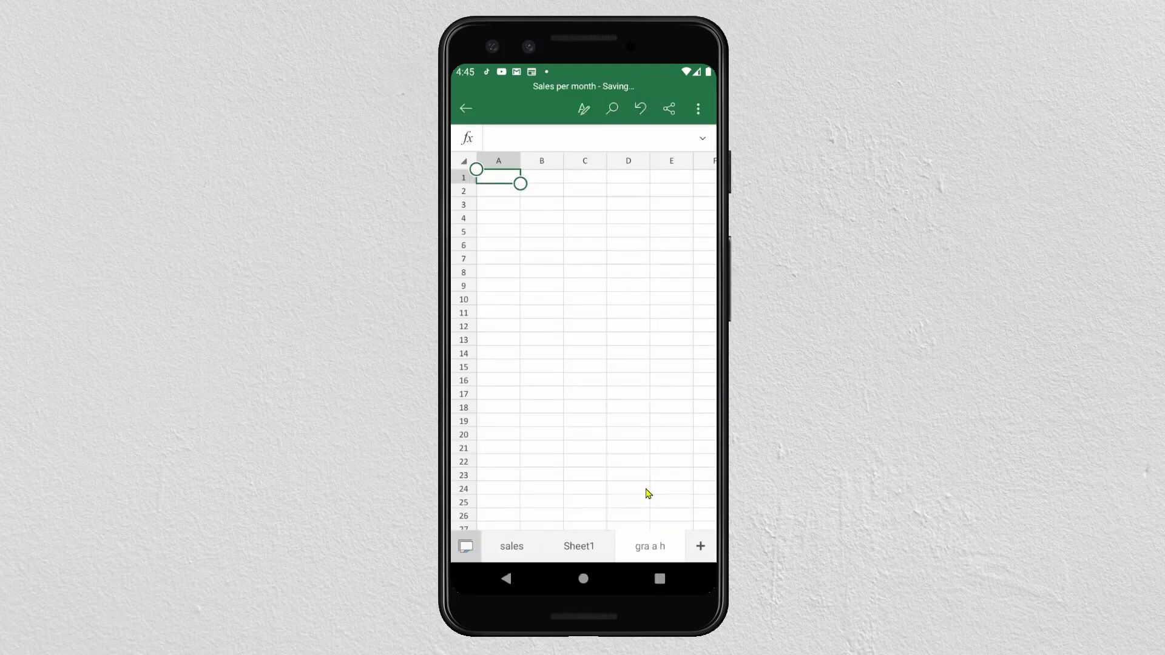
Step: Return to Sheet1, which holds the cities table and its column chart
click(573, 546)
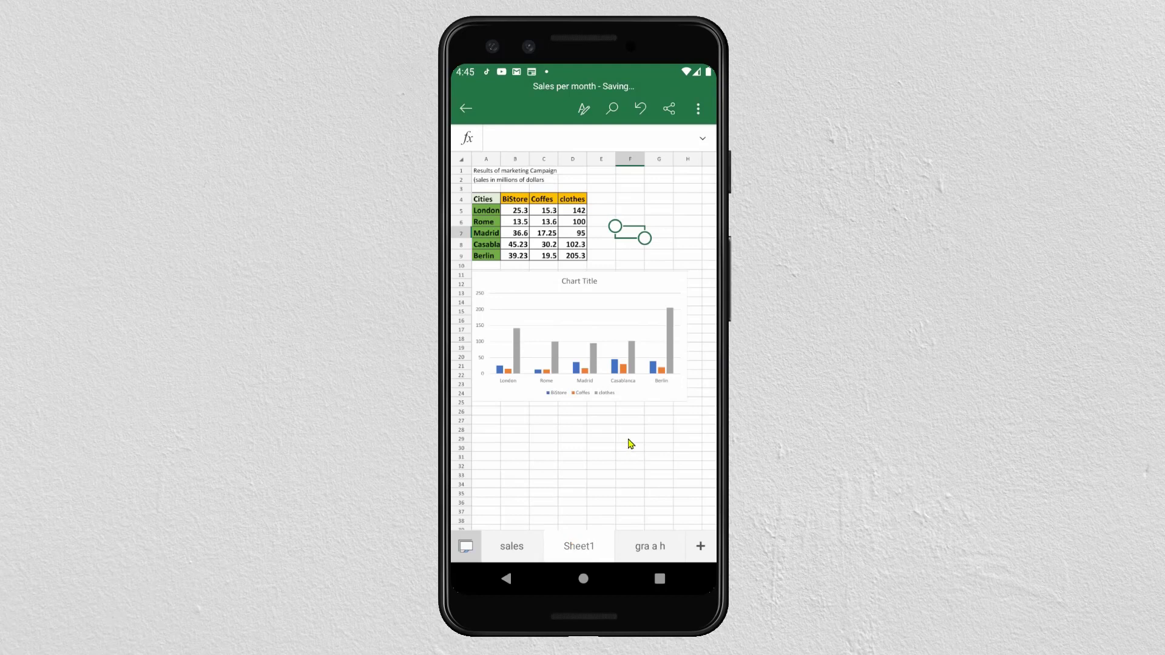